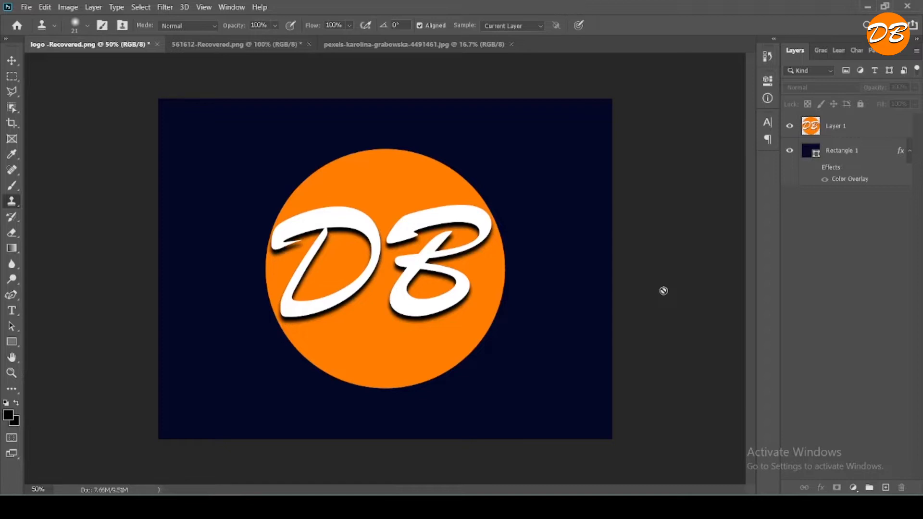
- Review the open logo, social media icon and office photo documents
{"action": "left_click", "coordinate": [638, 285]}
{"action": "left_click", "coordinate": [448, 203]}
{"action": "left_click", "coordinate": [12, 61]}
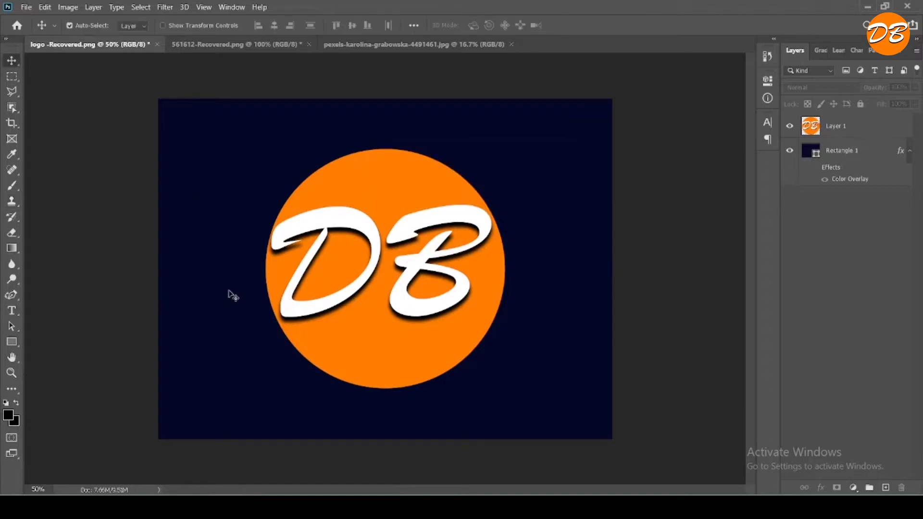
{"action": "left_click", "coordinate": [235, 45]}
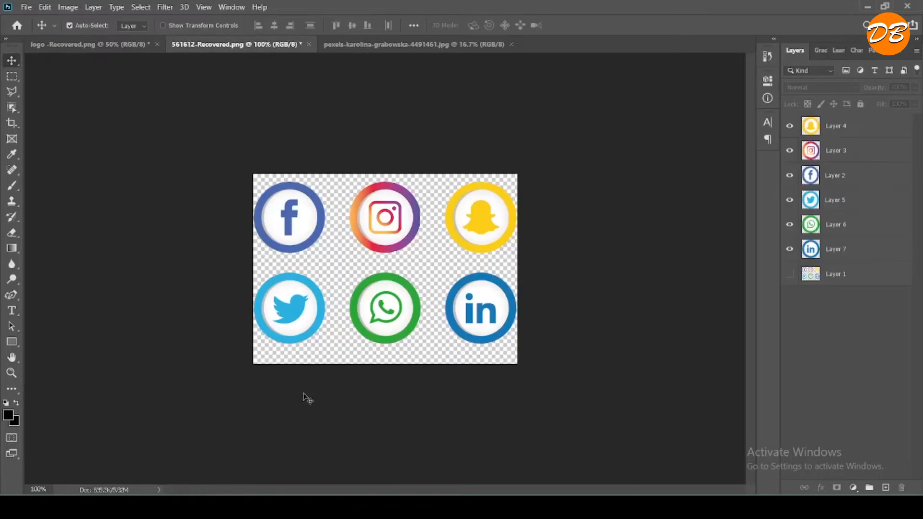
{"action": "left_click", "coordinate": [419, 44]}
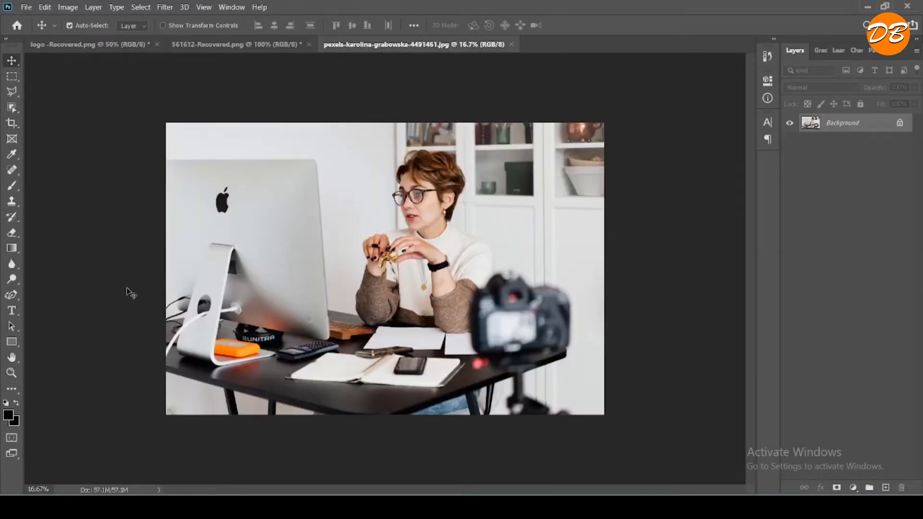
- Create a new 2000 × 2000 pixel RGB document at 72 pixels/inch with the custom dark blue background
{"action": "left_click", "coordinate": [26, 6]}
{"action": "left_click", "coordinate": [42, 17]}
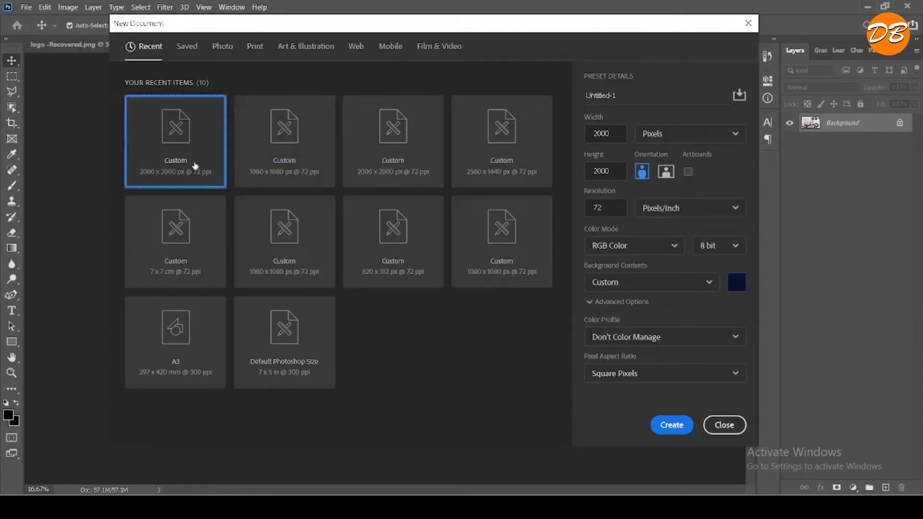
{"action": "left_click", "coordinate": [669, 135]}
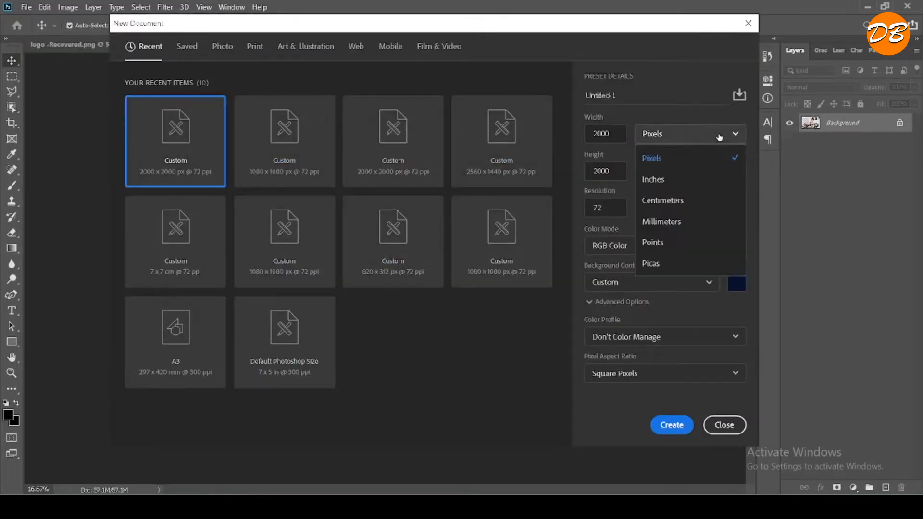
{"action": "left_click", "coordinate": [671, 155]}
{"action": "left_click", "coordinate": [616, 172]}
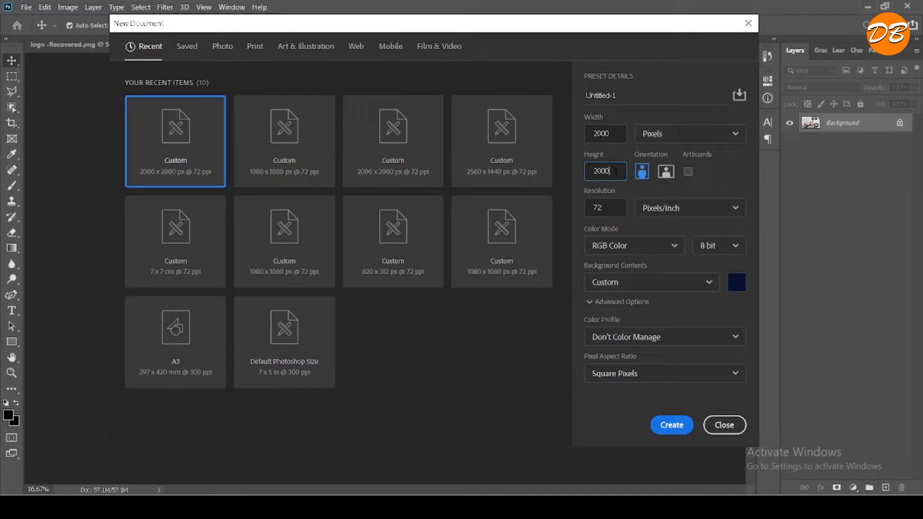
{"action": "left_click", "coordinate": [620, 207]}
{"action": "left_click", "coordinate": [672, 424]}
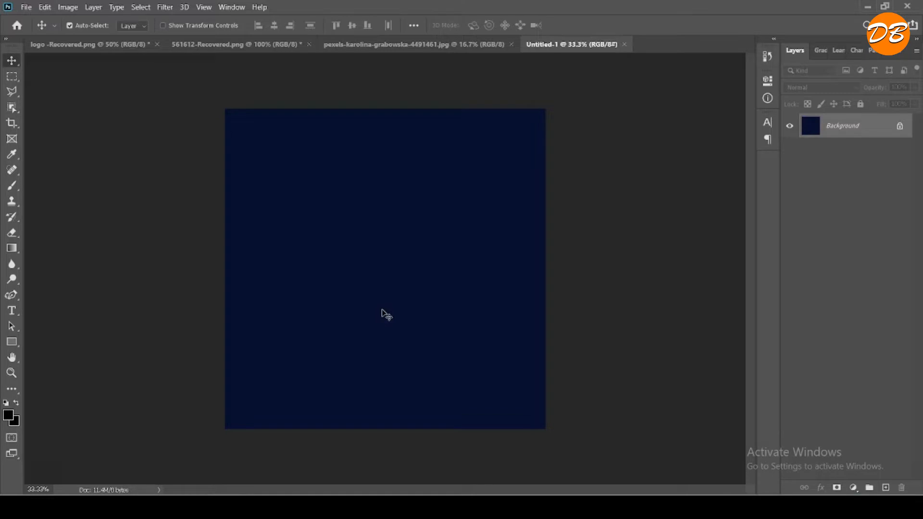
- Draw a thin vertical rectangle about 12 × 130 px near the middle of the canvas and fill it with yellow
{"action": "key", "text": "p"}
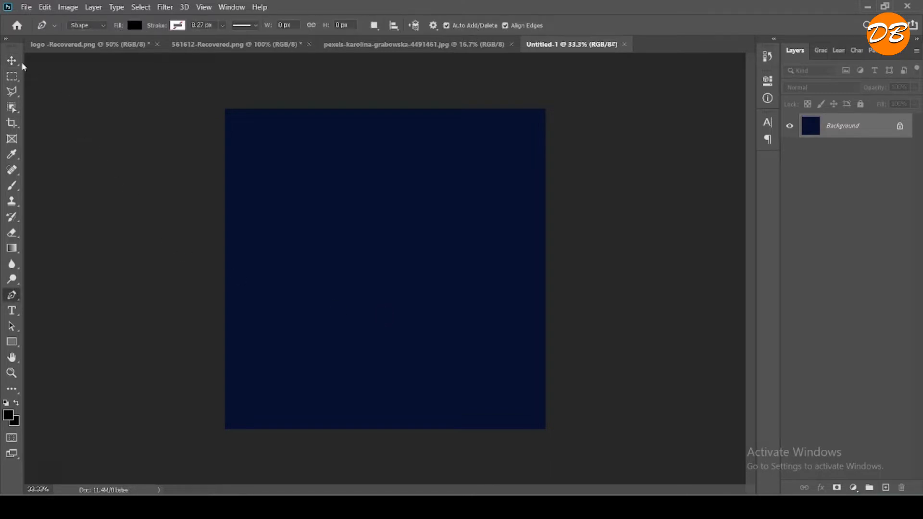
{"action": "left_click", "coordinate": [12, 61]}
{"action": "scroll", "coordinate": [406, 373], "scroll_direction": "up", "scroll_amount": 3}
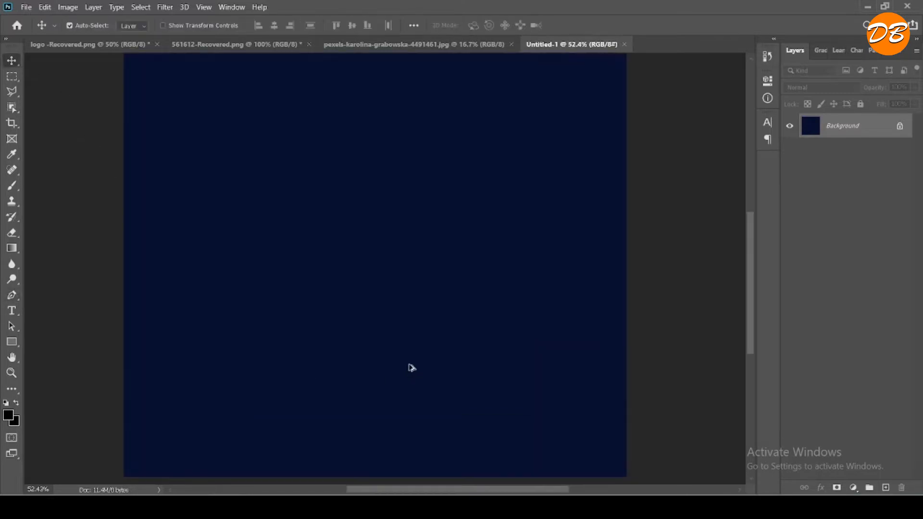
{"action": "key", "text": "u"}
{"action": "left_click_drag", "start_coordinate": [351, 257], "coordinate": [350, 291]}
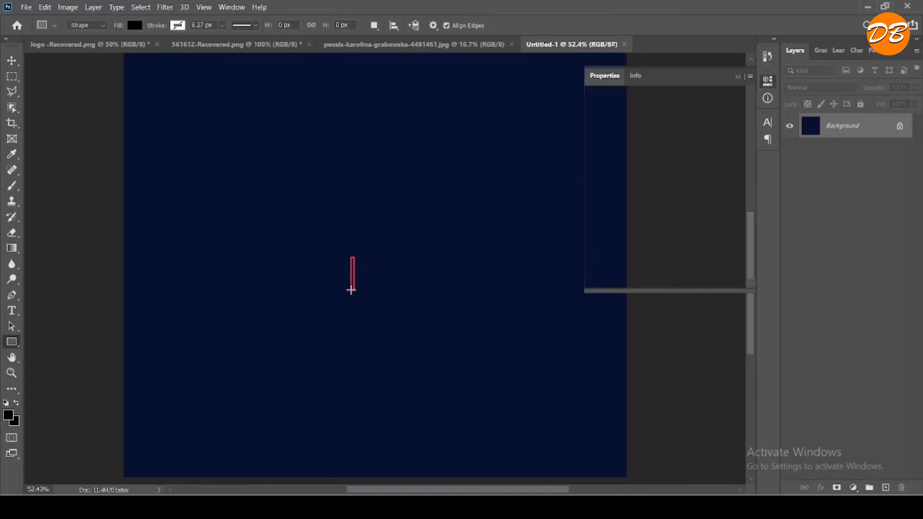
{"action": "left_click", "coordinate": [597, 152]}
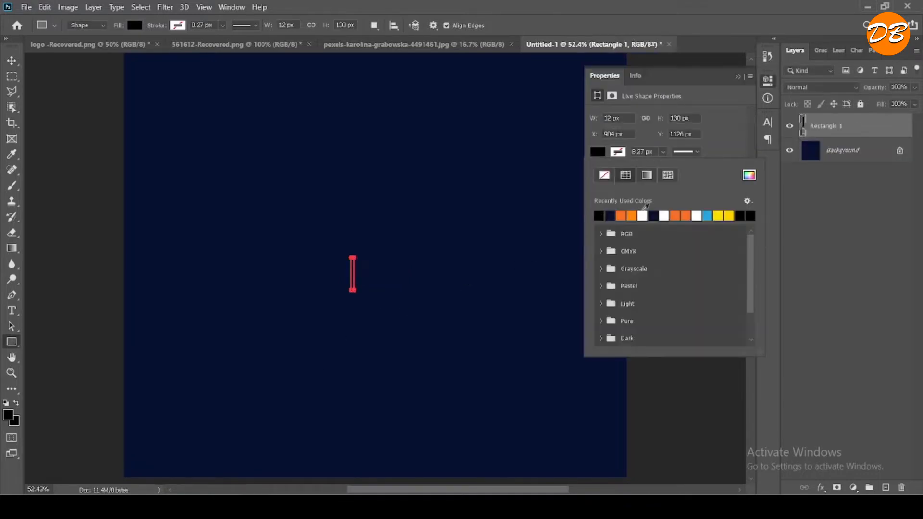
{"action": "left_click", "coordinate": [729, 215]}
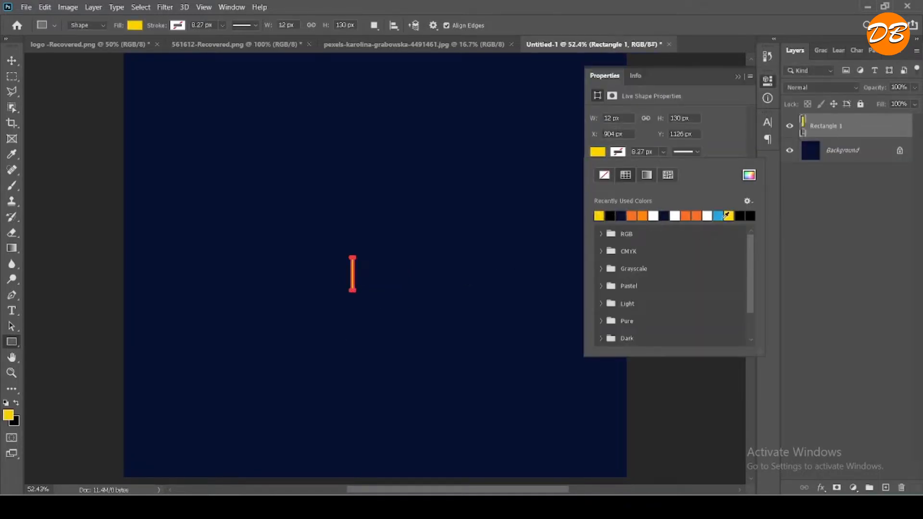
{"action": "left_click", "coordinate": [11, 60]}
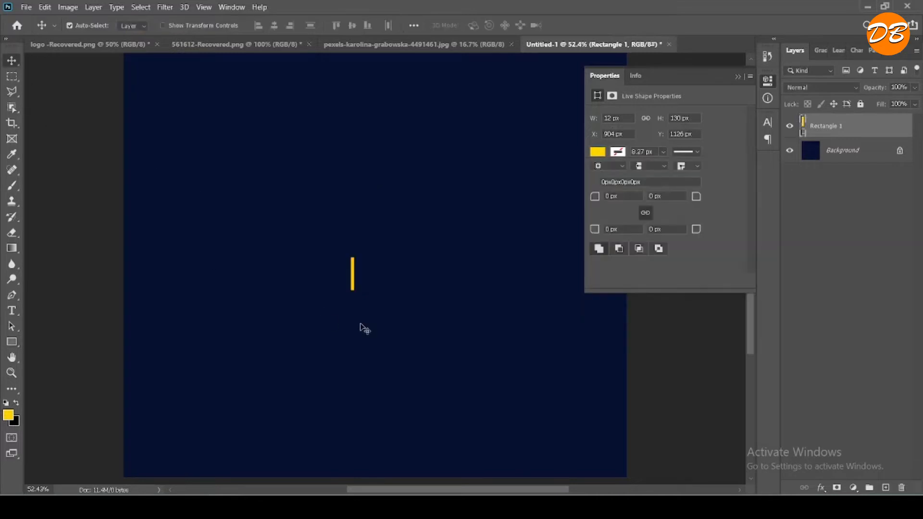
- Duplicate the yellow bar a short distance to its left and flip the copy horizontally
{"action": "scroll", "coordinate": [353, 287], "scroll_direction": "up", "scroll_amount": 3}
{"action": "scroll", "coordinate": [354, 287], "scroll_direction": "up", "scroll_amount": 3}
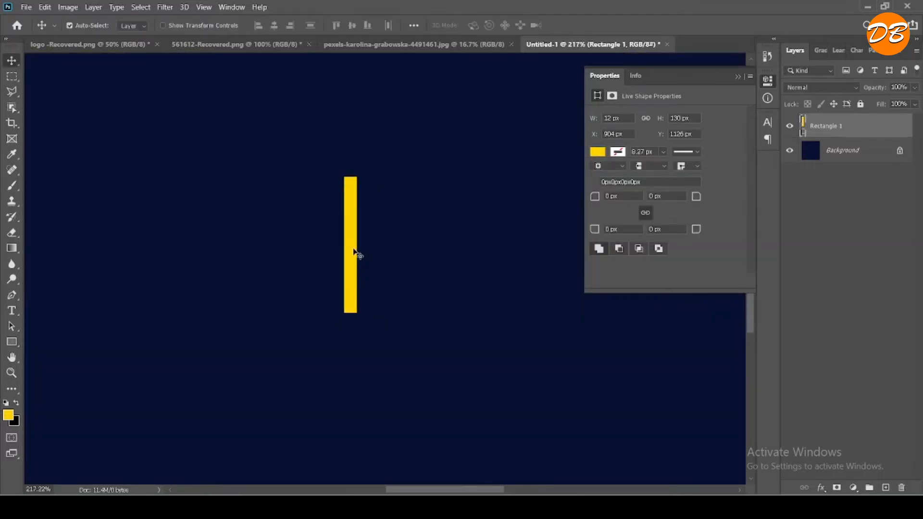
{"action": "left_click_drag", "start_coordinate": [350, 241], "coordinate": [309, 253]}
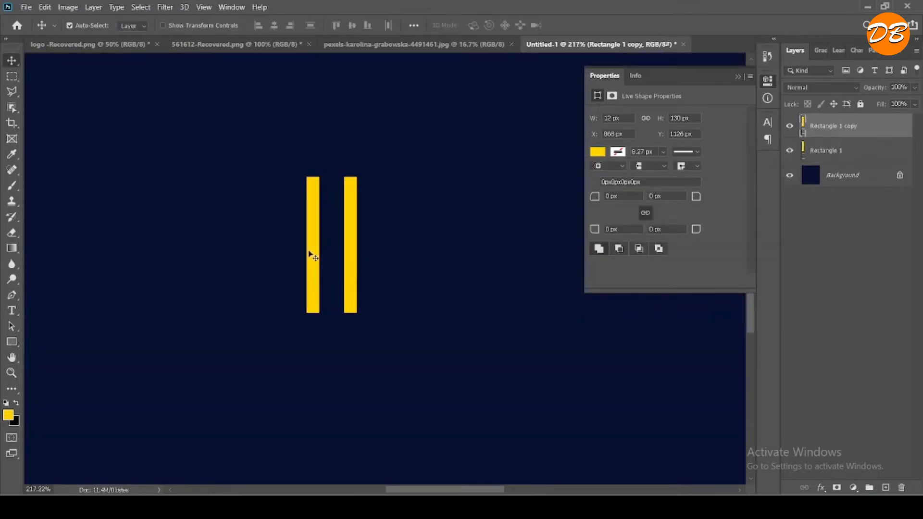
{"action": "key", "text": "ctrl+t"}
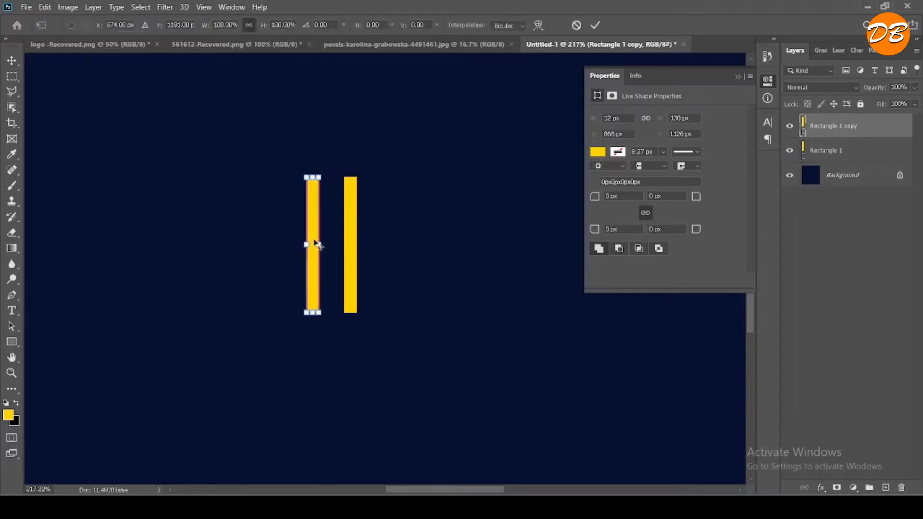
{"action": "right_click", "coordinate": [313, 240]}
{"action": "left_click", "coordinate": [360, 441]}
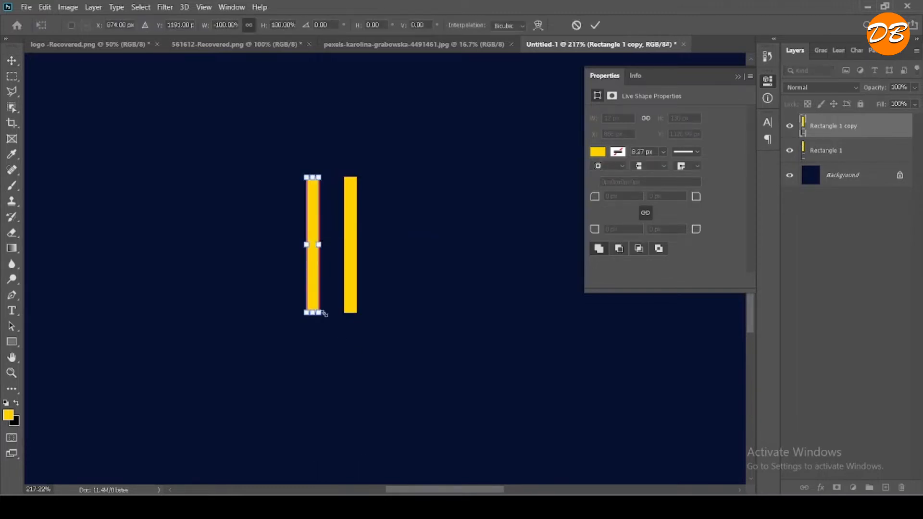
- Rotate the copied bar 90° and align its right end with the upper end of the vertical bar to form a corner
{"action": "right_click", "coordinate": [313, 294]}
{"action": "left_click", "coordinate": [361, 298]}
{"action": "type", "text": "90"}
{"action": "key", "text": "Return"}
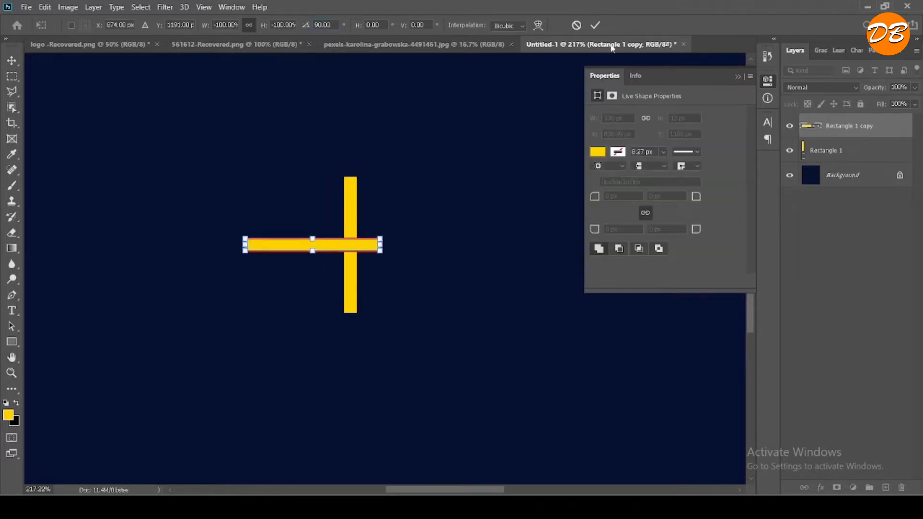
{"action": "left_click", "coordinate": [595, 26]}
{"action": "left_click_drag", "start_coordinate": [335, 250], "coordinate": [312, 188]}
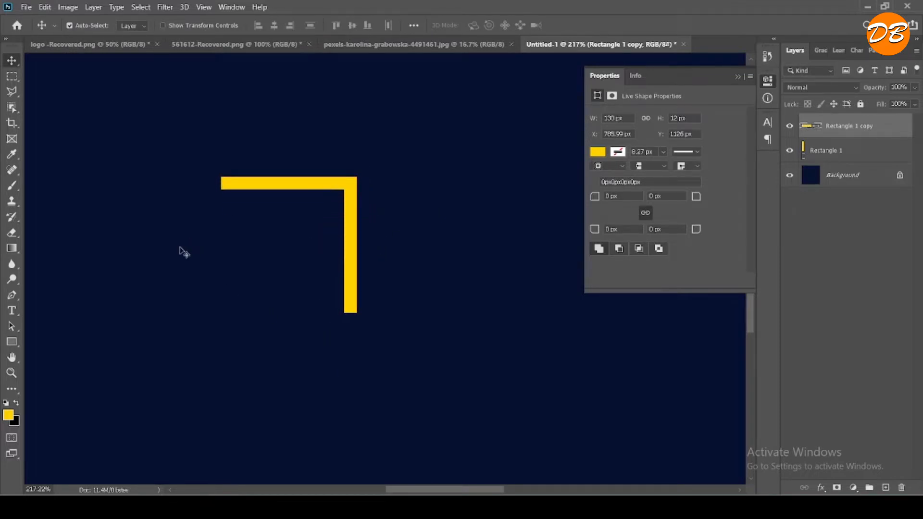
- Merge the two yellow bars into a single shape layer
{"action": "left_click", "coordinate": [858, 150], "text": "shift"}
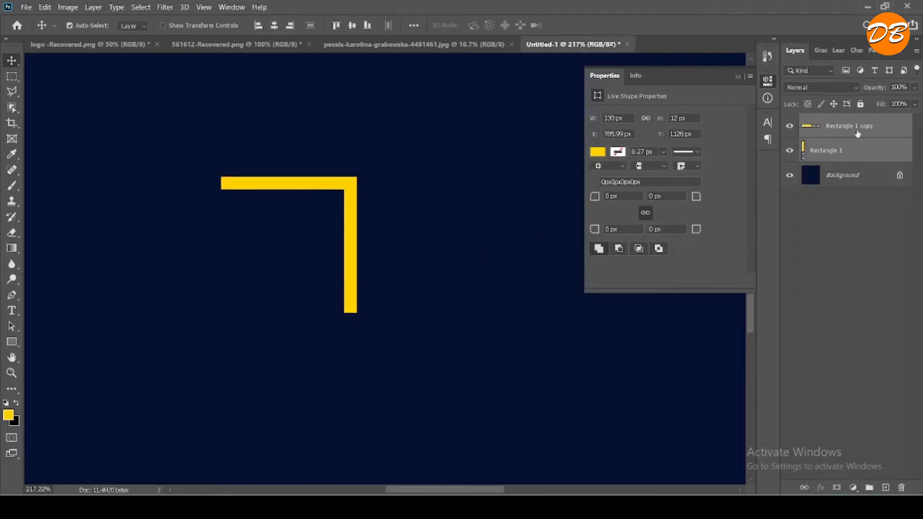
{"action": "right_click", "coordinate": [852, 147]}
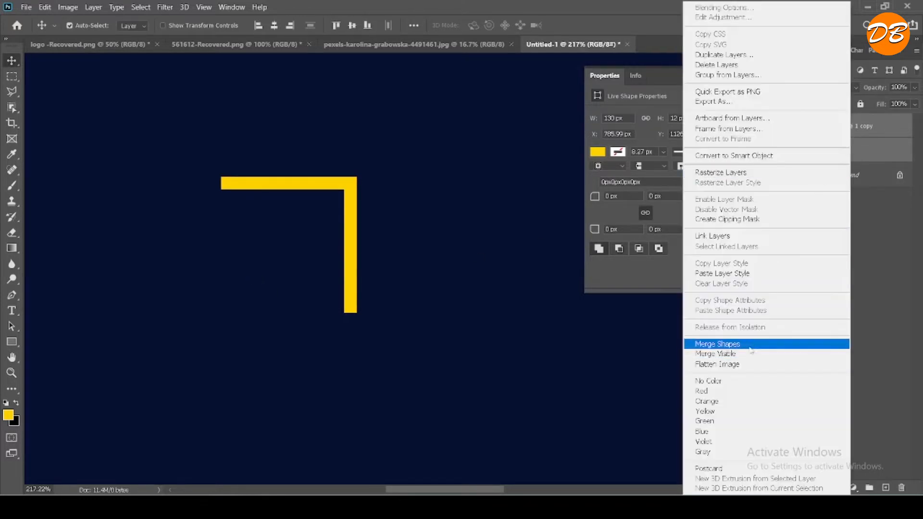
{"action": "left_click", "coordinate": [778, 346]}
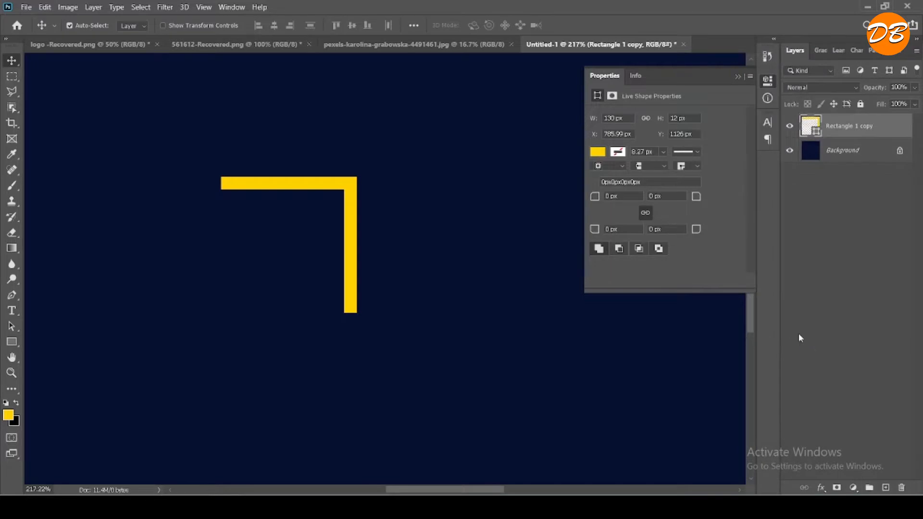
{"action": "key", "text": "p"}
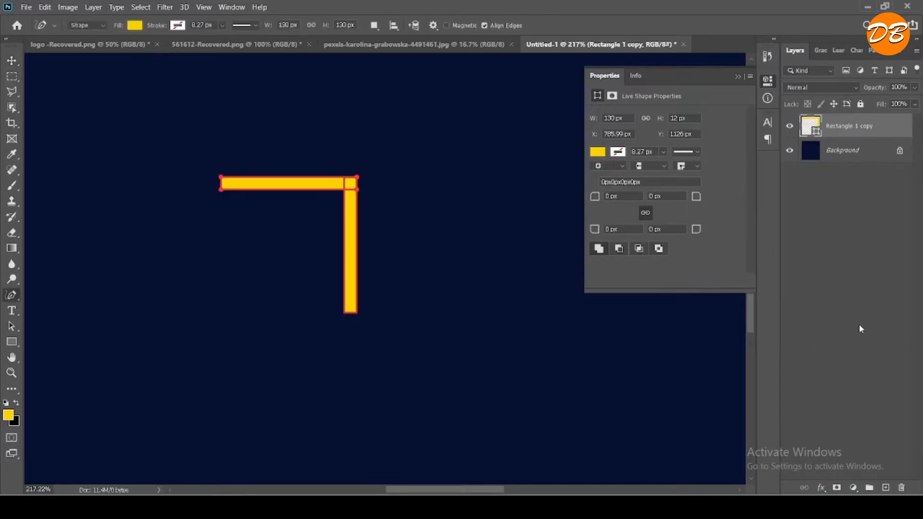
{"action": "key", "text": "v"}
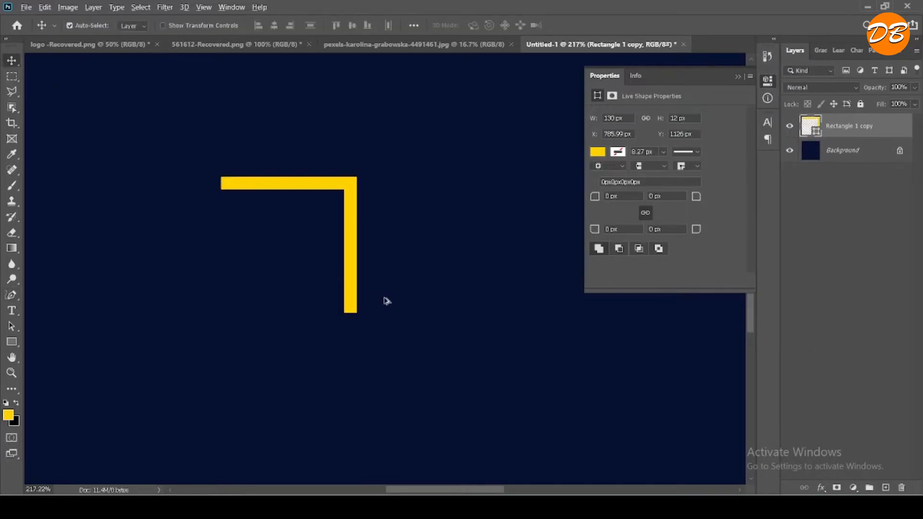
- Rotate the merged corner shape 45° so that it forms a right-pointing chevron
{"action": "scroll", "coordinate": [387, 302], "scroll_direction": "down", "scroll_amount": 4}
{"action": "scroll", "coordinate": [387, 302], "scroll_direction": "down", "scroll_amount": 4}
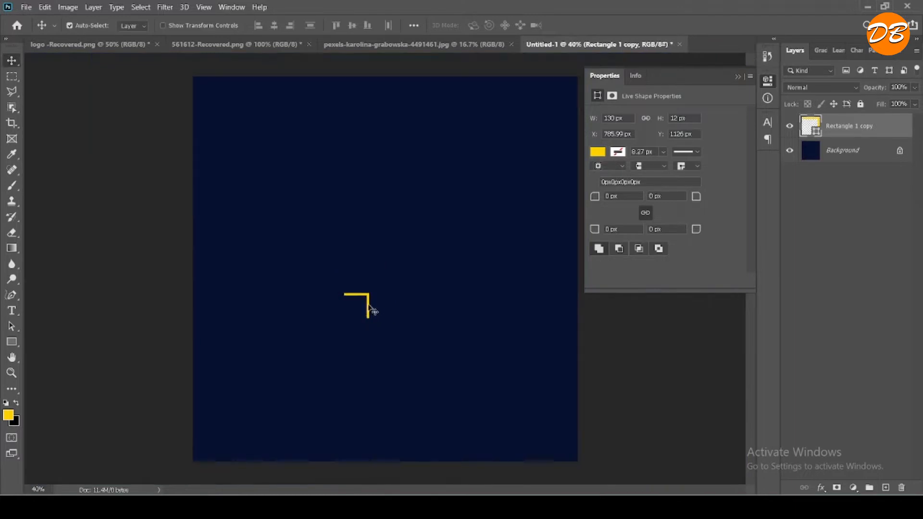
{"action": "key", "text": "ctrl+t"}
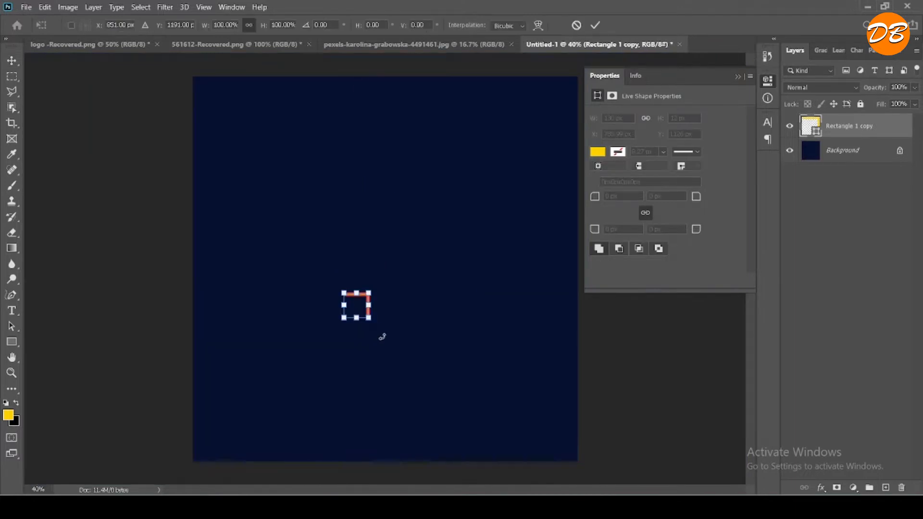
{"action": "left_click_drag", "start_coordinate": [381, 334], "coordinate": [359, 340]}
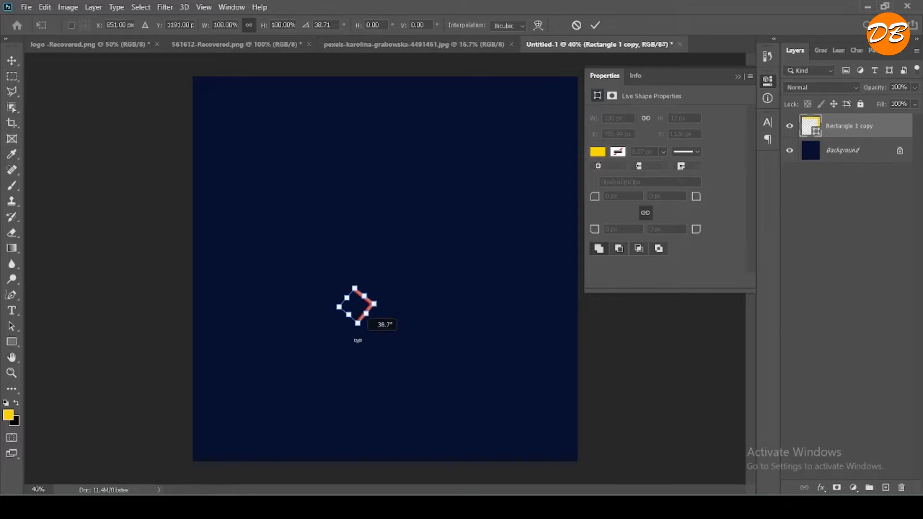
{"action": "left_click_drag", "start_coordinate": [357, 340], "coordinate": [357, 341]}
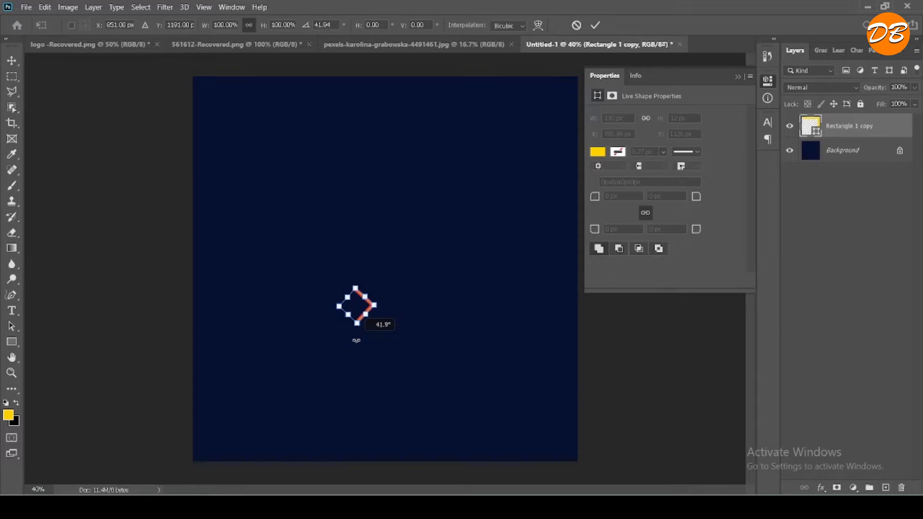
{"action": "left_click_drag", "start_coordinate": [356, 341], "coordinate": [357, 341]}
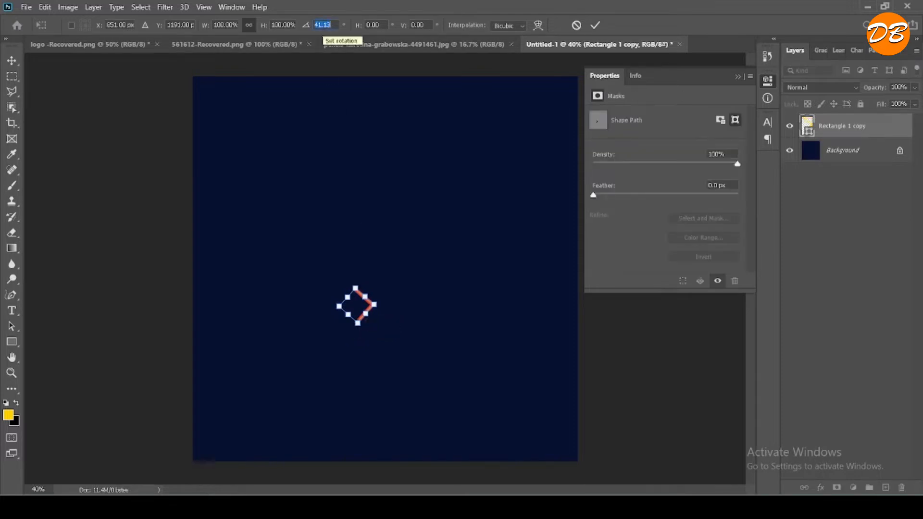
{"action": "type", "text": "45"}
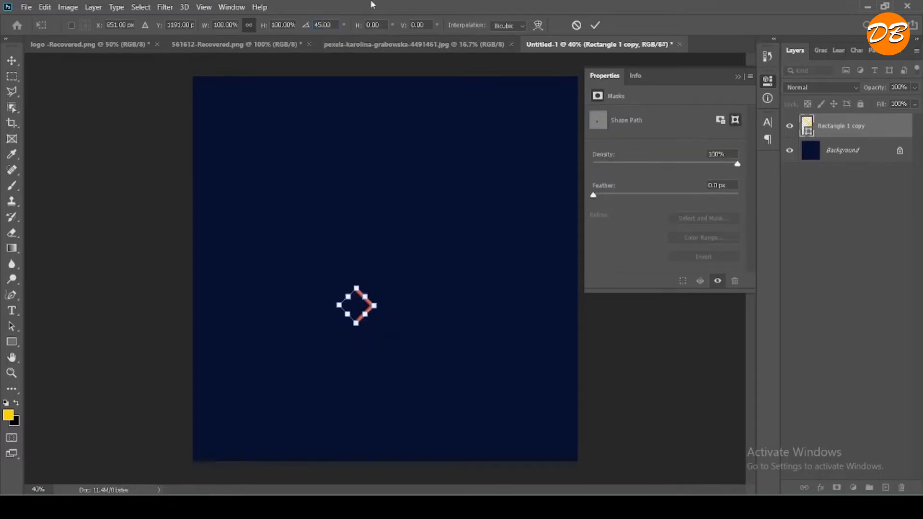
{"action": "left_click", "coordinate": [595, 25]}
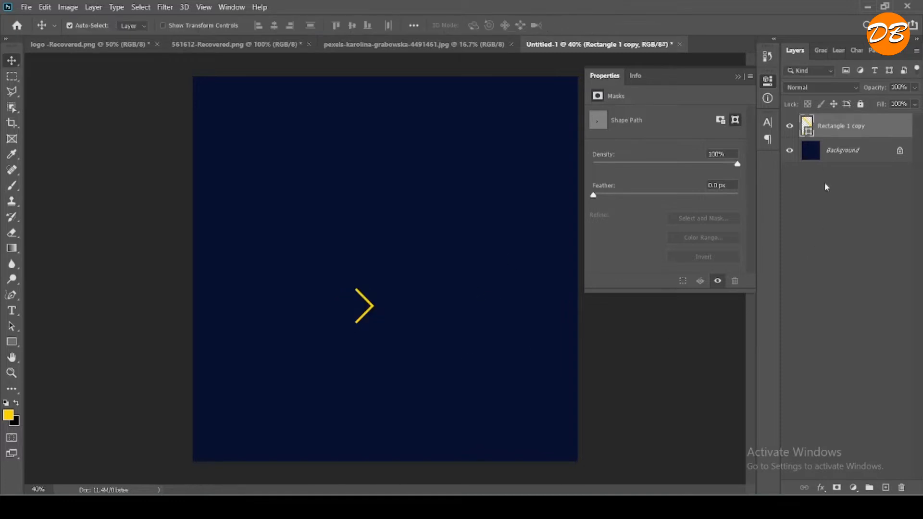
- Duplicate the yellow chevron layer twice, keeping the default copy names
{"action": "right_click", "coordinate": [848, 133]}
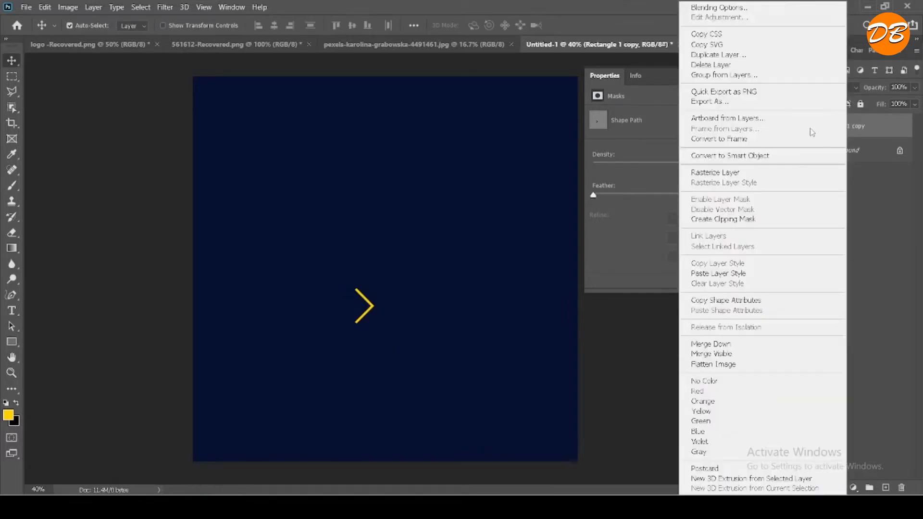
{"action": "left_click", "coordinate": [753, 53]}
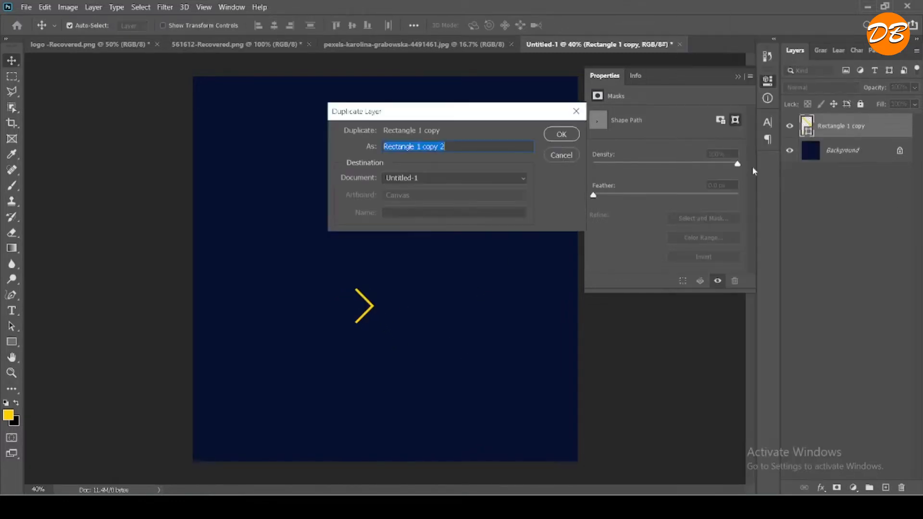
{"action": "left_click", "coordinate": [556, 137]}
{"action": "right_click", "coordinate": [849, 134]}
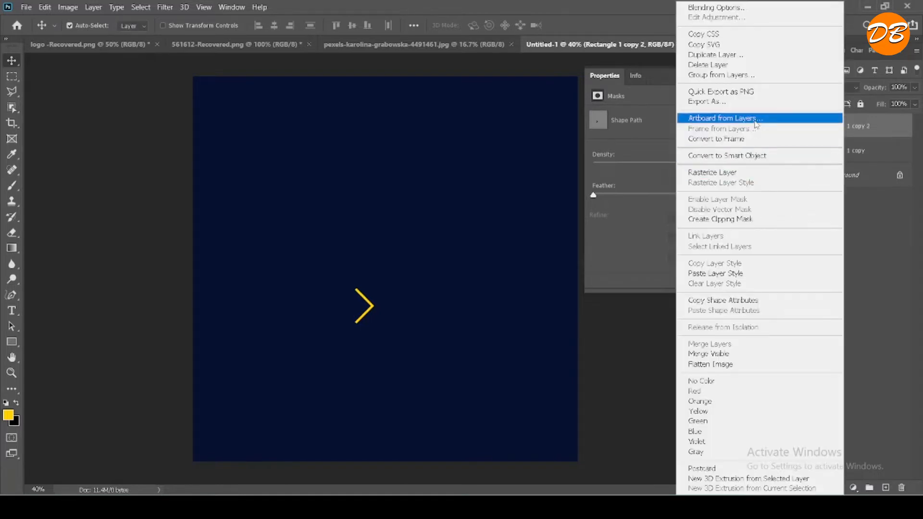
{"action": "left_click", "coordinate": [721, 55]}
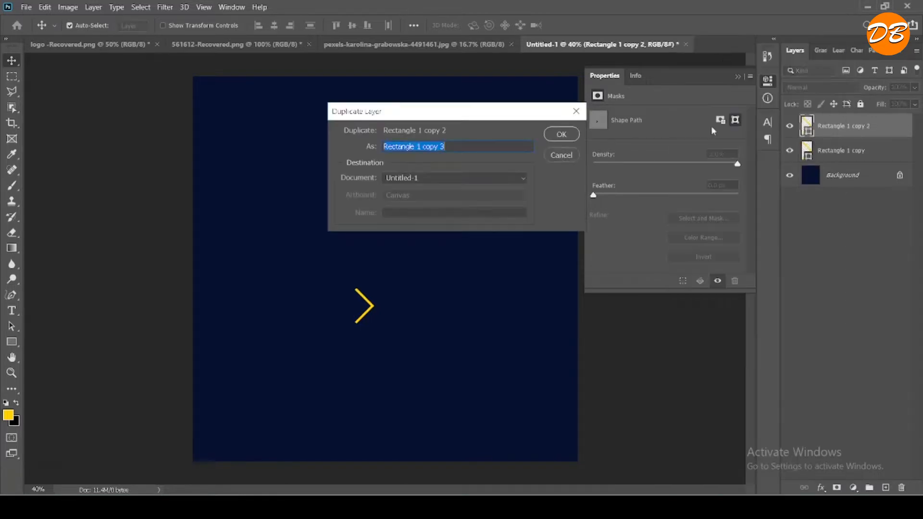
{"action": "left_click", "coordinate": [571, 139]}
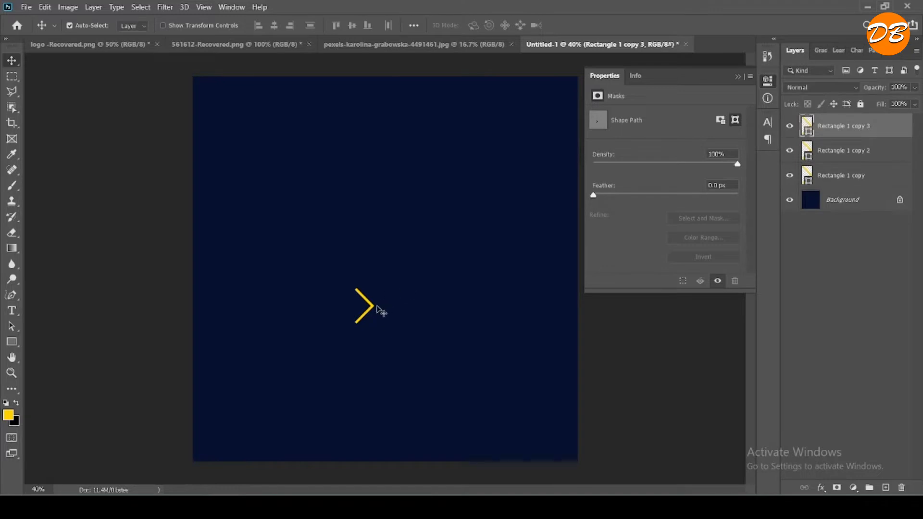
- Separate the three chevrons horizontally and space them closely and evenly in one row to form a triple arrow
{"action": "key", "text": "ctrl+alt+a"}
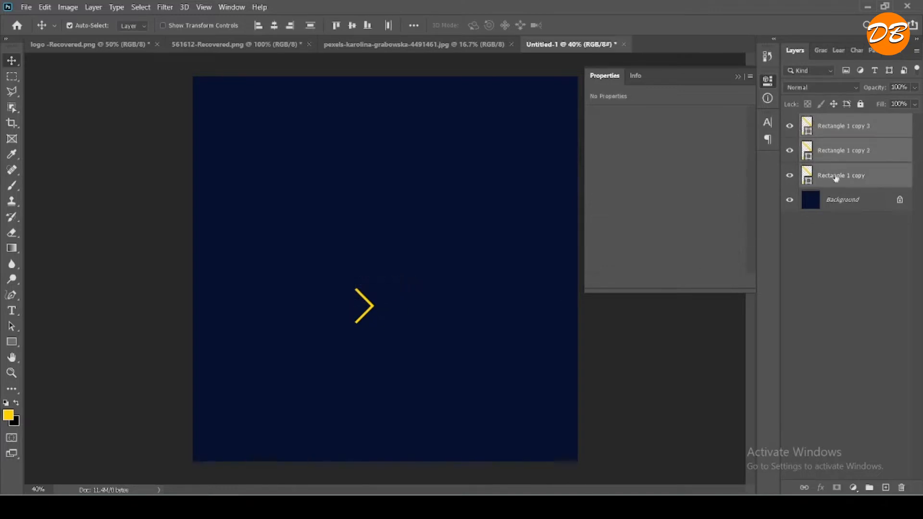
{"action": "left_click", "coordinate": [836, 178]}
{"action": "left_click", "coordinate": [840, 263]}
{"action": "left_click", "coordinate": [831, 155]}
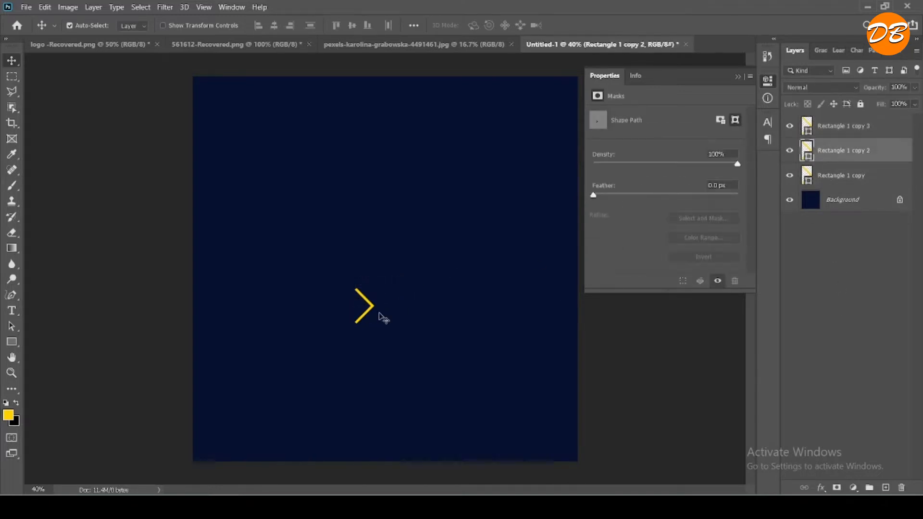
{"action": "left_click_drag", "start_coordinate": [372, 308], "coordinate": [353, 310]}
{"action": "scroll", "coordinate": [356, 312], "scroll_direction": "up", "scroll_amount": 7}
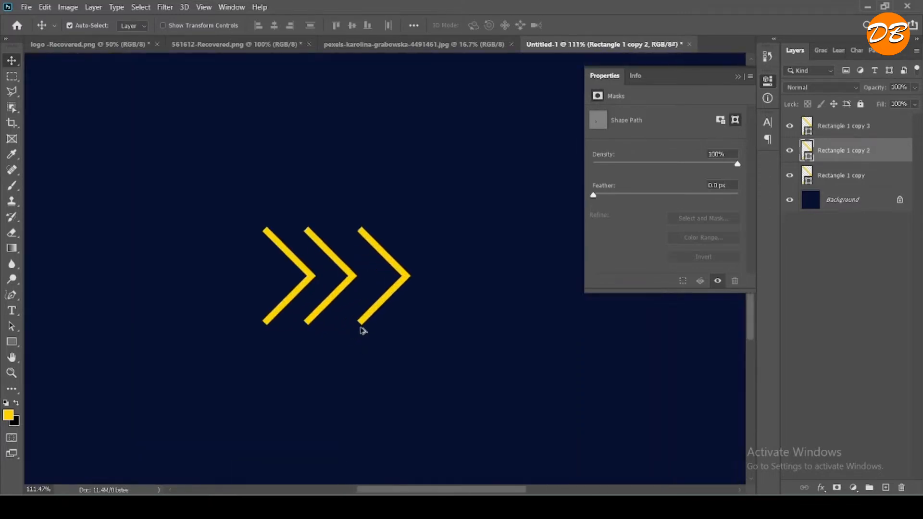
{"action": "left_click_drag", "start_coordinate": [346, 268], "coordinate": [327, 268]}
{"action": "left_click_drag", "start_coordinate": [411, 272], "coordinate": [362, 272]}
- Merge the three chevron layers into a single shape layer
{"action": "scroll", "coordinate": [374, 330], "scroll_direction": "down", "scroll_amount": 7}
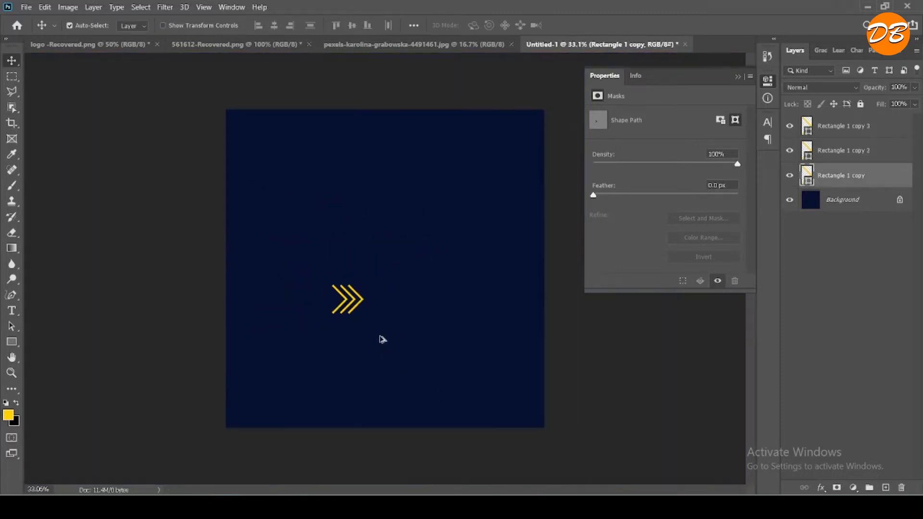
{"action": "left_click", "coordinate": [842, 154], "text": "ctrl"}
{"action": "left_click", "coordinate": [845, 131], "text": "ctrl"}
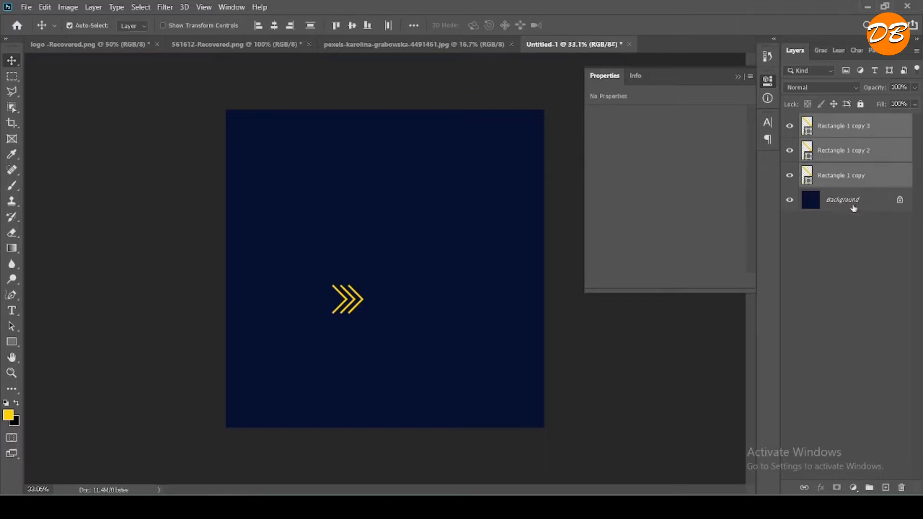
{"action": "right_click", "coordinate": [846, 159]}
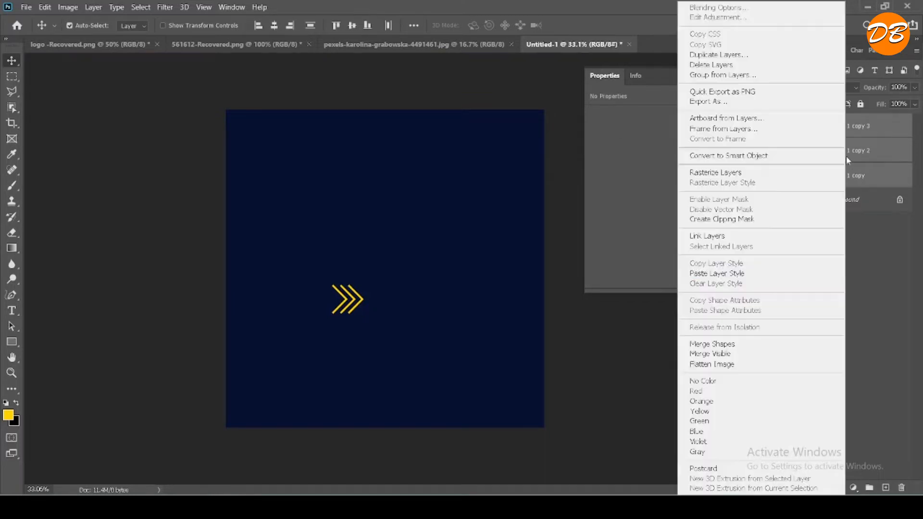
{"action": "left_click", "coordinate": [775, 346]}
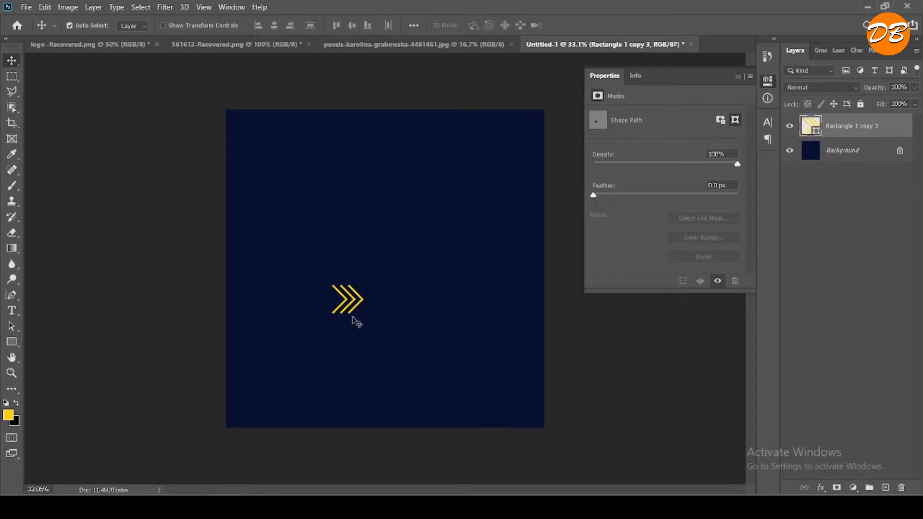
- Copy the triple arrow into an unevenly spaced row of three and scale the row to about 75%
{"action": "left_click_drag", "start_coordinate": [349, 313], "coordinate": [431, 354]}
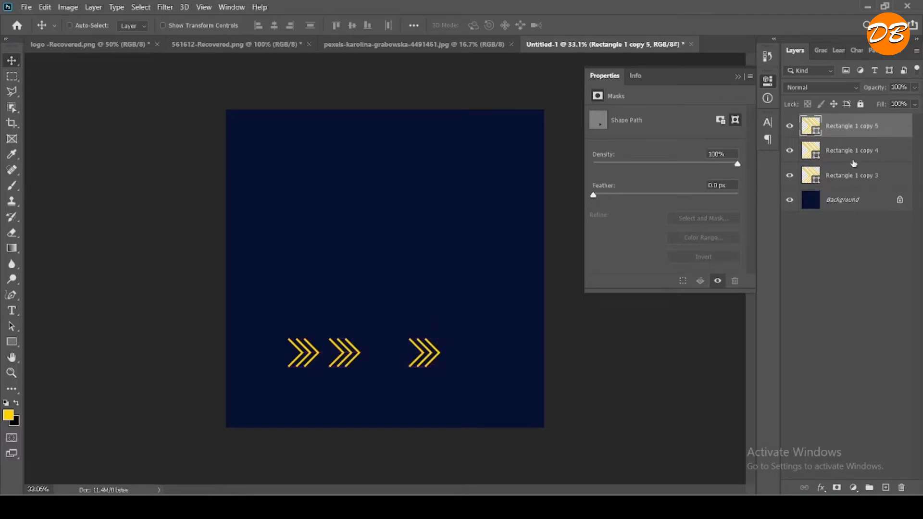
{"action": "left_click", "coordinate": [846, 179], "text": "shift"}
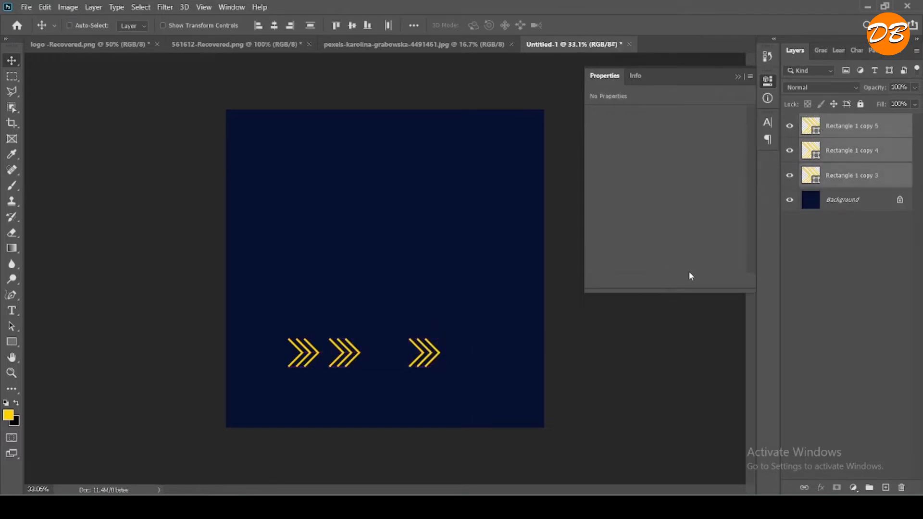
{"action": "key", "text": "ctrl+t"}
{"action": "left_click_drag", "start_coordinate": [363, 367], "coordinate": [364, 359]}
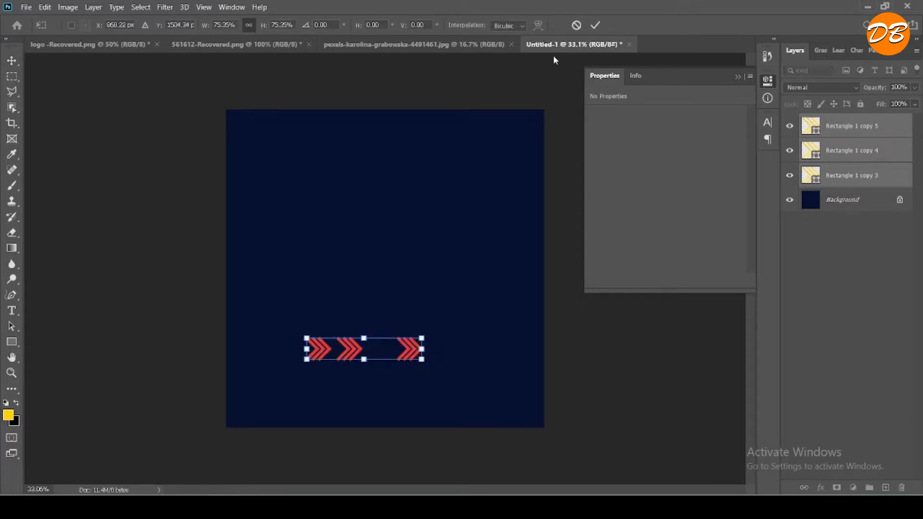
{"action": "left_click", "coordinate": [595, 25]}
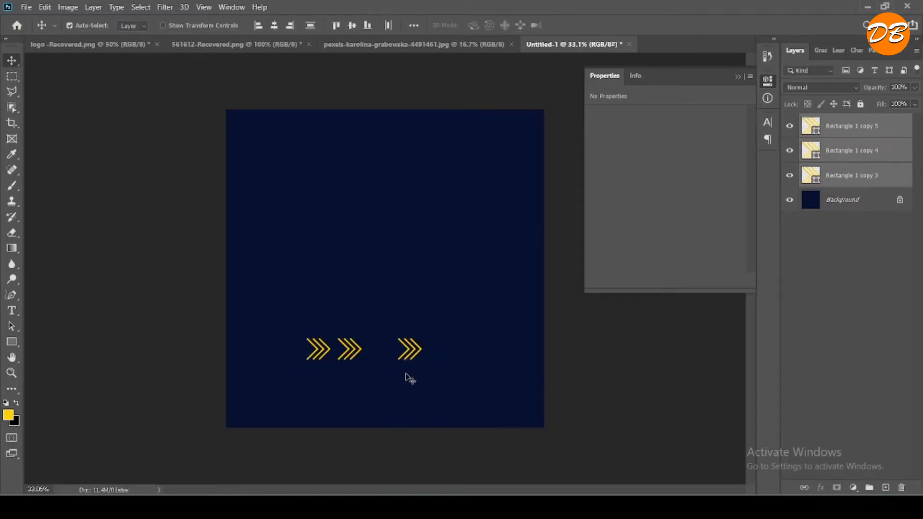
- Duplicate the row of three arrows twice upward, offsetting the middle row to the left, to build a staggered three-row pattern
{"action": "left_click", "coordinate": [411, 347]}
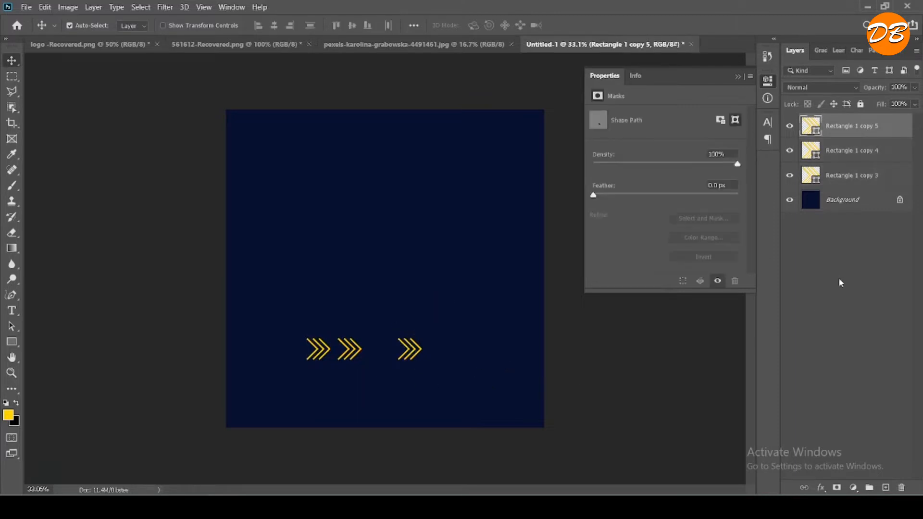
{"action": "left_click", "coordinate": [844, 159], "text": "ctrl"}
{"action": "left_click", "coordinate": [845, 174], "text": "ctrl"}
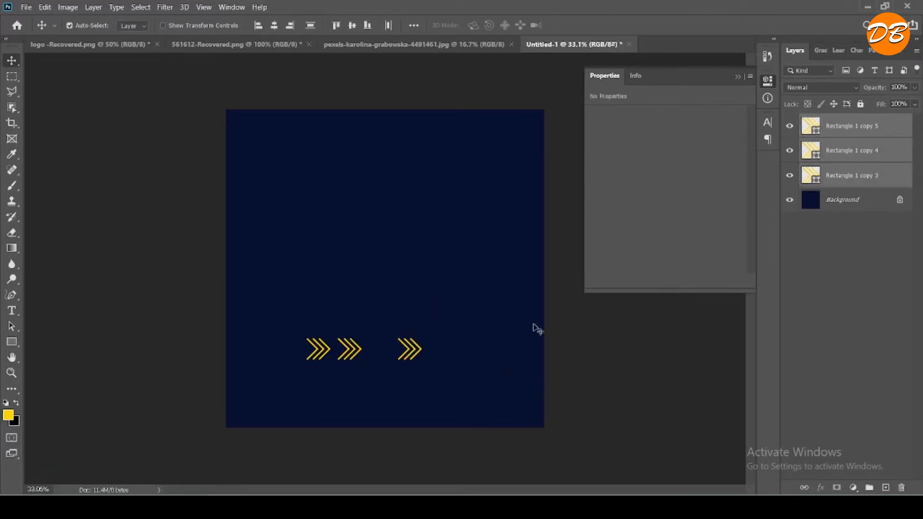
{"action": "left_click_drag", "start_coordinate": [354, 356], "coordinate": [321, 332]}
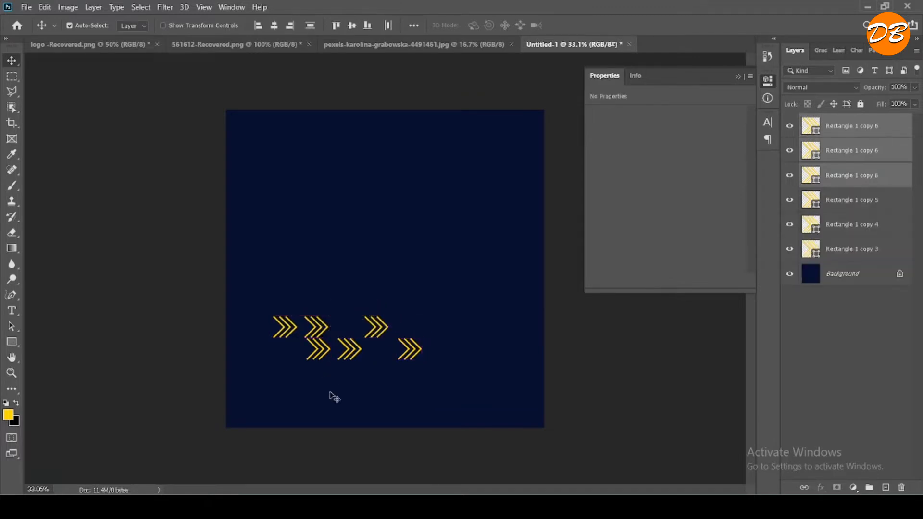
{"action": "key", "text": "Up"}
{"action": "key", "text": "Up"}
{"action": "key", "text": "Up"}
{"action": "key", "text": "Up"}
{"action": "key", "text": "Up"}
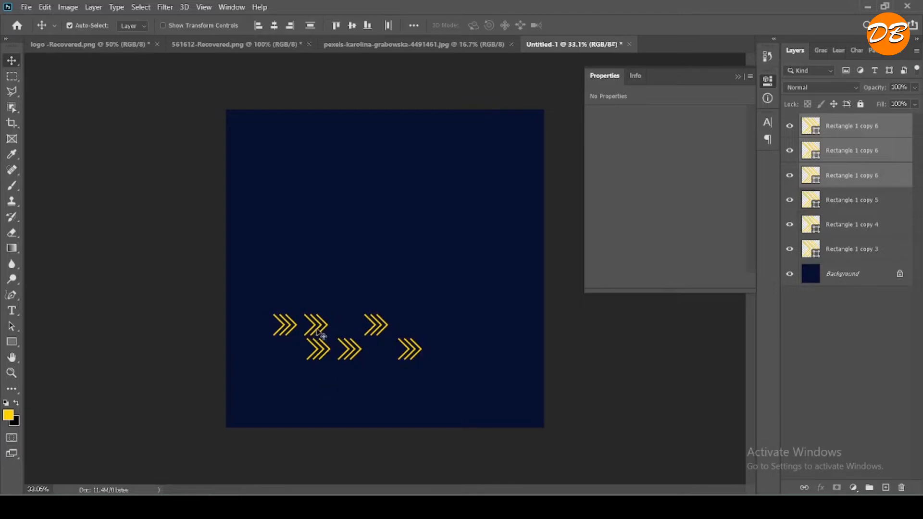
{"action": "left_click_drag", "start_coordinate": [319, 333], "coordinate": [347, 304]}
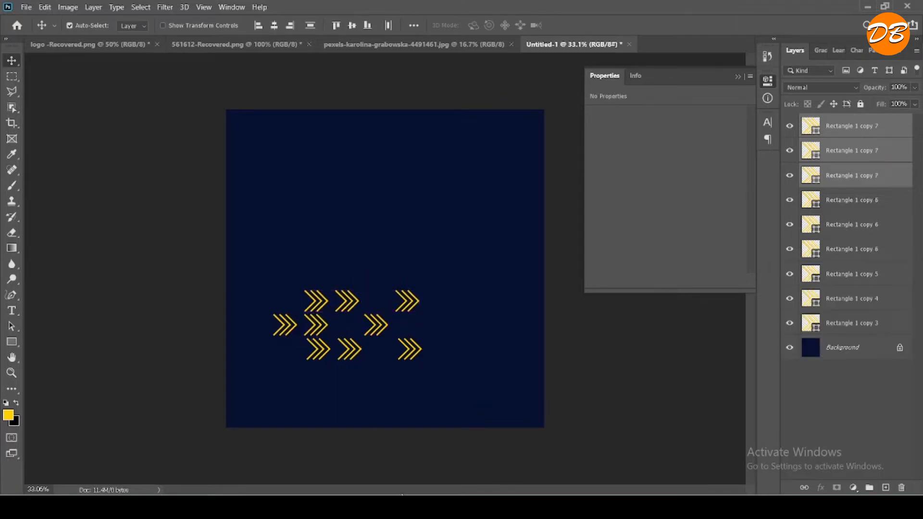
- Move all nine triple arrows together into the canvas's lower-left corner, letting them run slightly past the edges
{"action": "left_click", "coordinate": [849, 200], "text": "ctrl"}
{"action": "left_click", "coordinate": [855, 225], "text": "ctrl"}
{"action": "left_click", "coordinate": [861, 249], "text": "ctrl"}
{"action": "left_click", "coordinate": [865, 278], "text": "ctrl"}
{"action": "left_click", "coordinate": [863, 299], "text": "ctrl"}
{"action": "left_click", "coordinate": [860, 323], "text": "ctrl"}
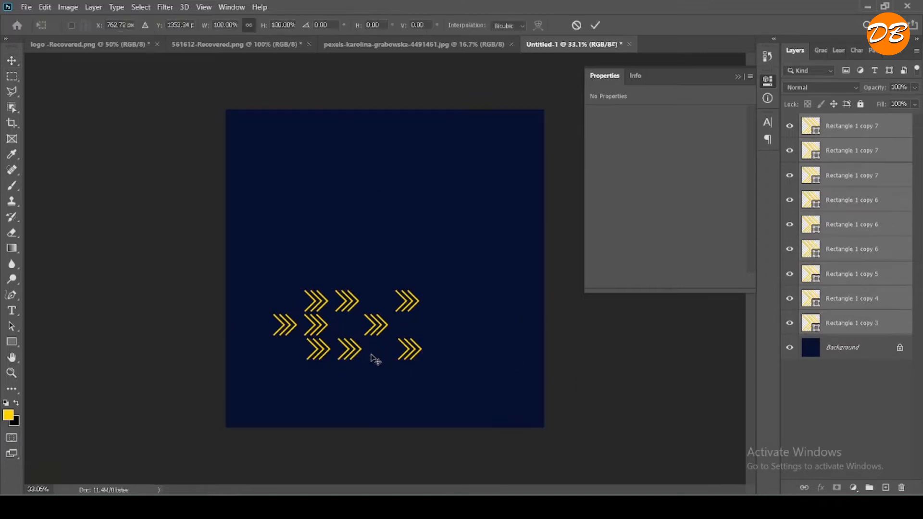
{"action": "key", "text": "ctrl+t"}
{"action": "left_click_drag", "start_coordinate": [368, 329], "coordinate": [314, 394]}
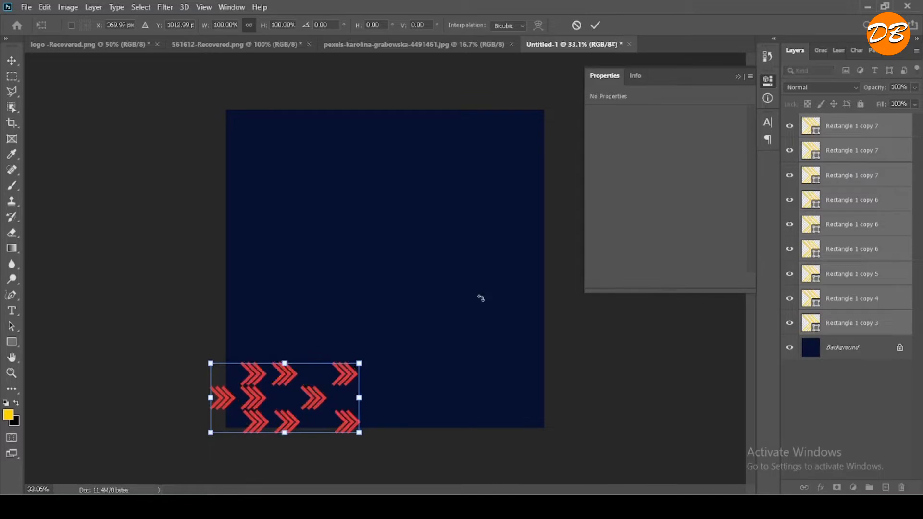
{"action": "left_click", "coordinate": [598, 27]}
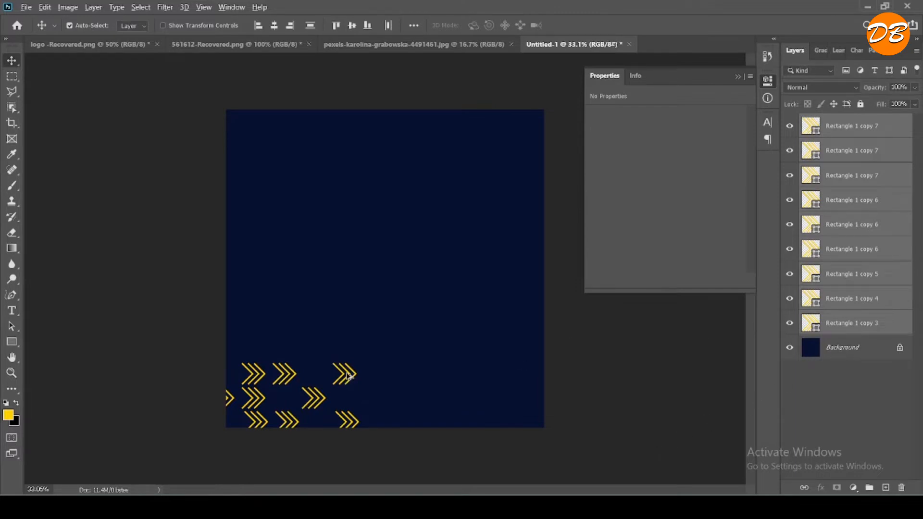
- Duplicate the whole nine-arrow pattern and place the copy above the original
{"action": "left_click_drag", "start_coordinate": [348, 375], "coordinate": [741, 282]}
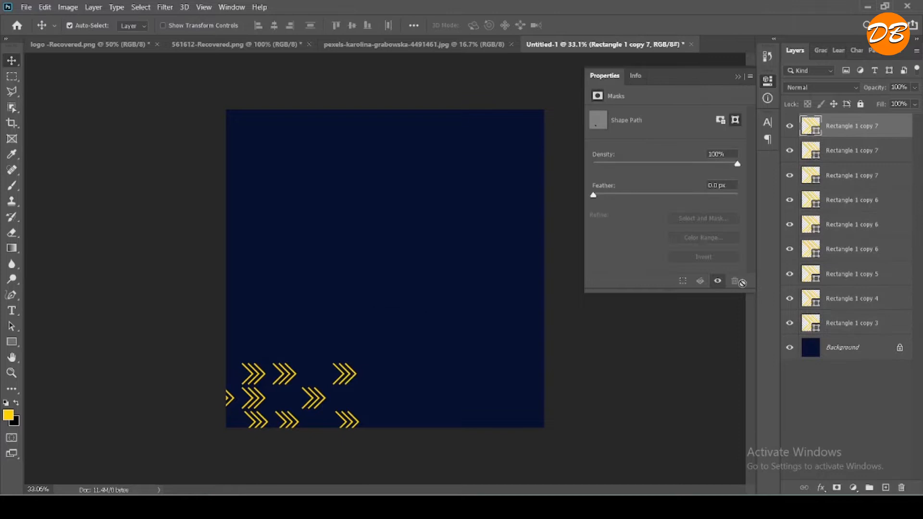
{"action": "left_click", "coordinate": [864, 326], "text": "shift"}
{"action": "scroll", "coordinate": [294, 417], "scroll_direction": "up", "scroll_amount": 2}
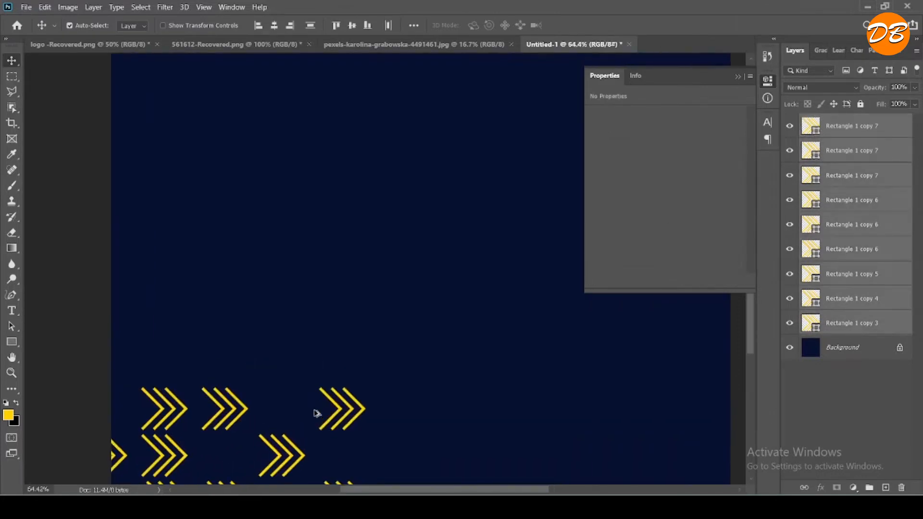
{"action": "scroll", "coordinate": [315, 412], "scroll_direction": "up", "scroll_amount": 2}
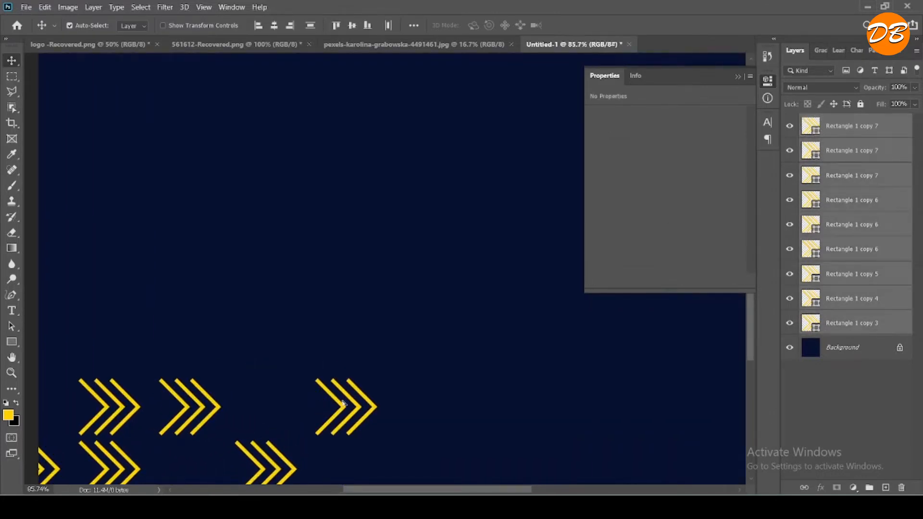
{"action": "left_click_drag", "start_coordinate": [343, 403], "coordinate": [441, 107]}
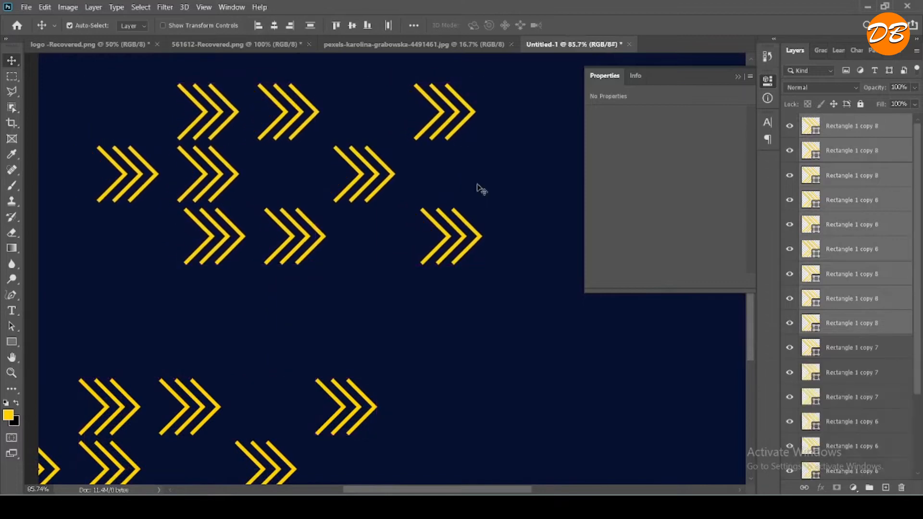
- Flip the copied arrow pattern both vertically and horizontally so its arrows point left
{"action": "key", "text": "ctrl"}
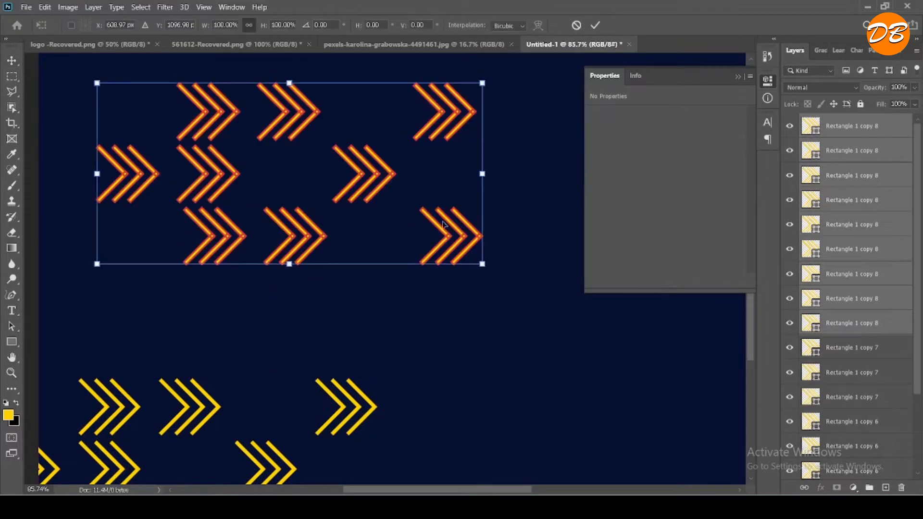
{"action": "right_click", "coordinate": [371, 199]}
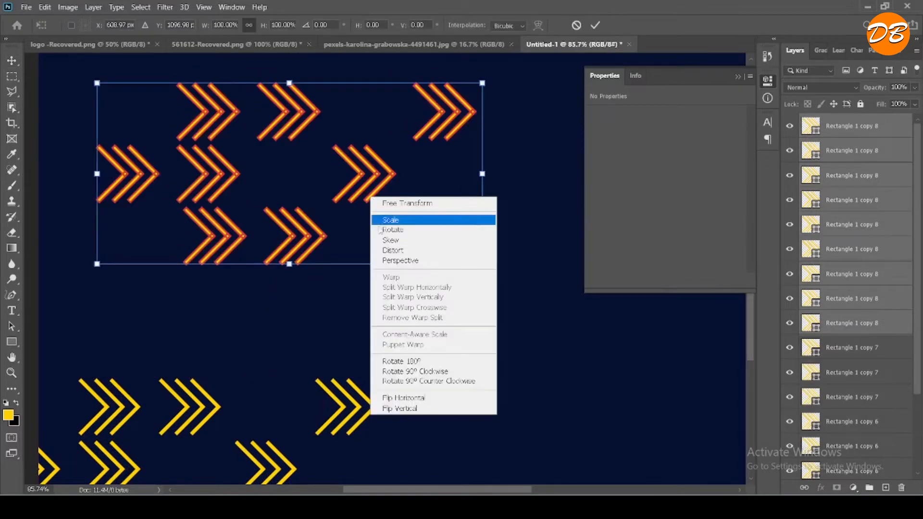
{"action": "left_click", "coordinate": [406, 408]}
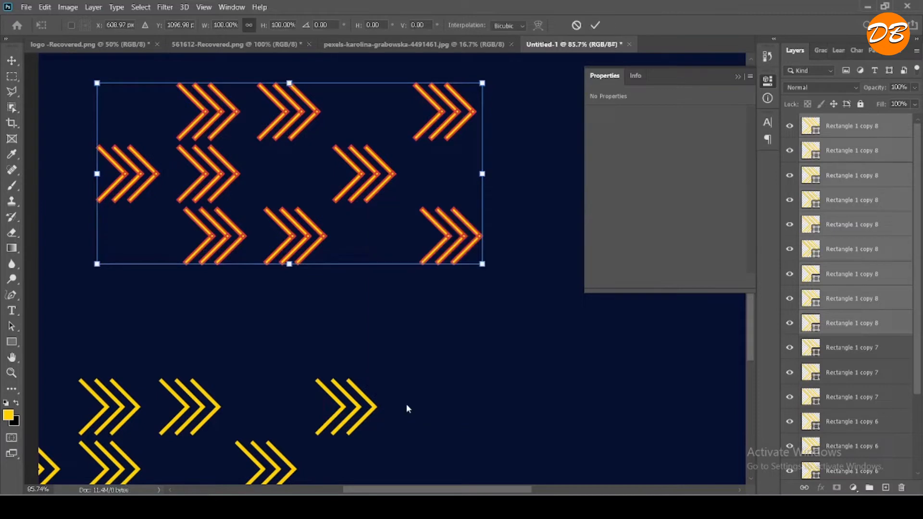
{"action": "right_click", "coordinate": [366, 188]}
{"action": "left_click", "coordinate": [394, 382]}
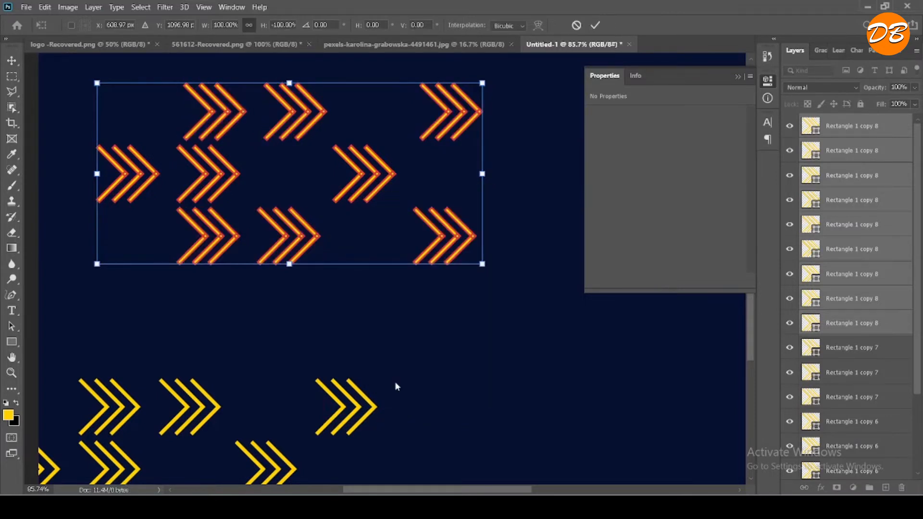
- Move the flipped arrow pattern into the canvas's upper-right corner, letting it run slightly past the edges
{"action": "scroll", "coordinate": [402, 273], "scroll_direction": "down", "scroll_amount": 3}
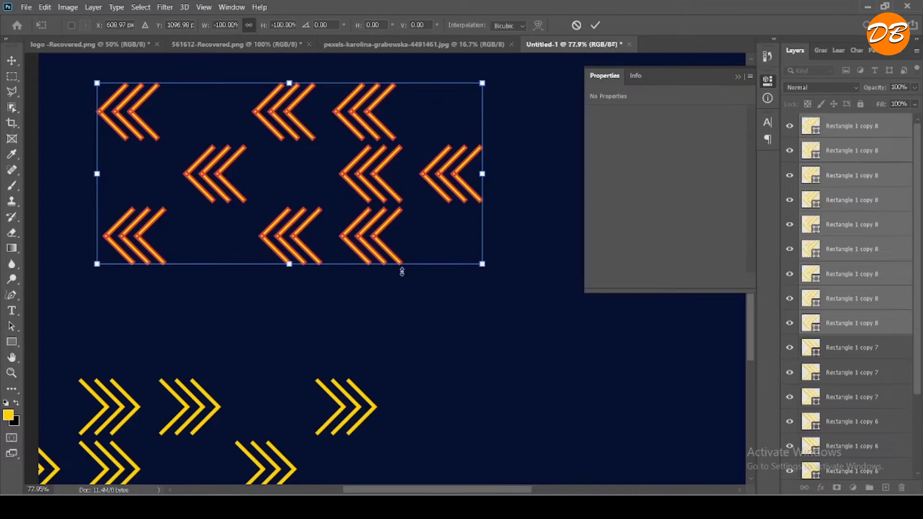
{"action": "scroll", "coordinate": [401, 272], "scroll_direction": "down", "scroll_amount": 2}
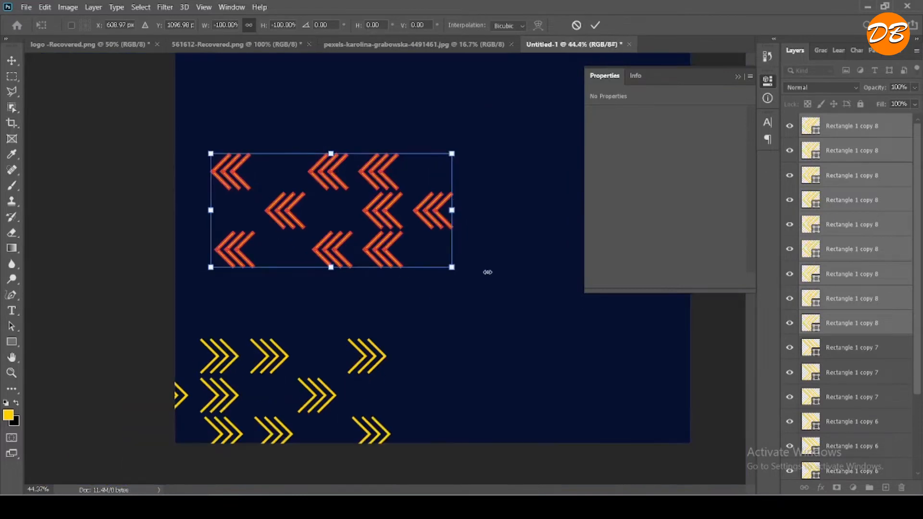
{"action": "left_click", "coordinate": [767, 81]}
{"action": "left_click_drag", "start_coordinate": [349, 297], "coordinate": [542, 111]}
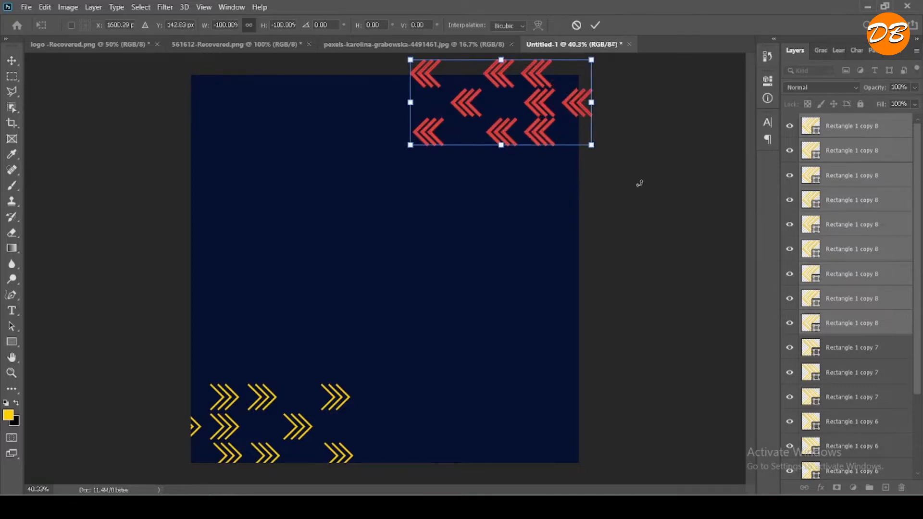
- Nudge the flipped arrow pattern slightly downward so its top row is only partly cropped, and apply the transformation
{"action": "key", "text": "Down"}
{"action": "key", "text": "Down"}
{"action": "key", "text": "Down"}
{"action": "key", "text": "Down"}
{"action": "key", "text": "Down"}
{"action": "key", "text": "Down"}
{"action": "key", "text": "Down"}
{"action": "key", "text": "Down"}
{"action": "key", "text": "Down"}
{"action": "key", "text": "Down"}
{"action": "key", "text": "Down"}
{"action": "key", "text": "Down"}
{"action": "key", "text": "Down"}
{"action": "key", "text": "Down"}
{"action": "key", "text": "Down"}
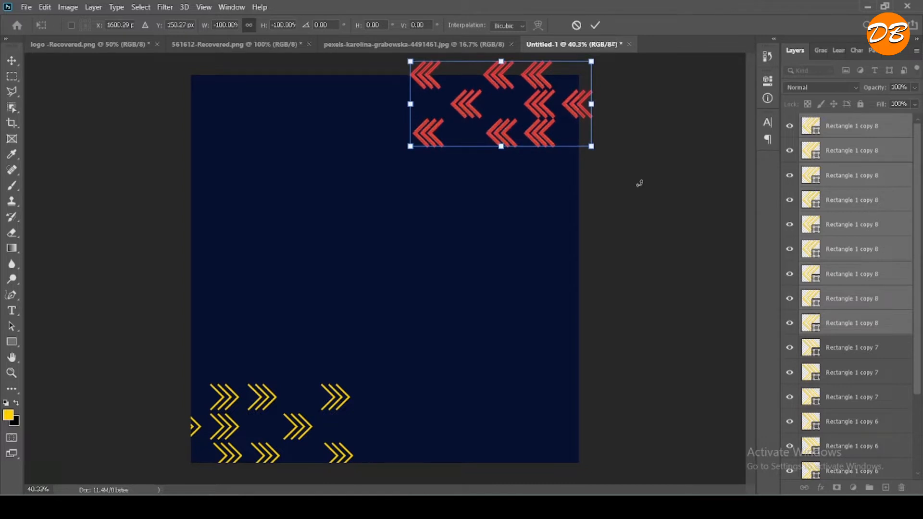
{"action": "key", "text": "Down"}
{"action": "key", "text": "Down"}
{"action": "key", "text": "Down"}
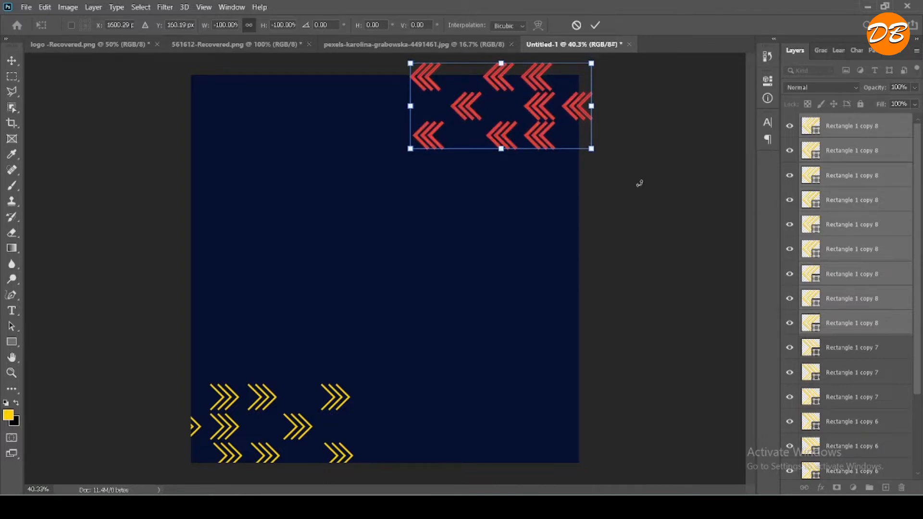
{"action": "key", "text": "Down"}
{"action": "key", "text": "Down"}
{"action": "key", "text": "Down"}
{"action": "key", "text": "Down"}
{"action": "key", "text": "Down"}
{"action": "key", "text": "Down"}
{"action": "key", "text": "Down"}
{"action": "key", "text": "Down"}
{"action": "key", "text": "Down"}
{"action": "key", "text": "Down"}
{"action": "key", "text": "Down"}
{"action": "key", "text": "Down"}
{"action": "key", "text": "Down"}
{"action": "key", "text": "Down"}
{"action": "key", "text": "Down"}
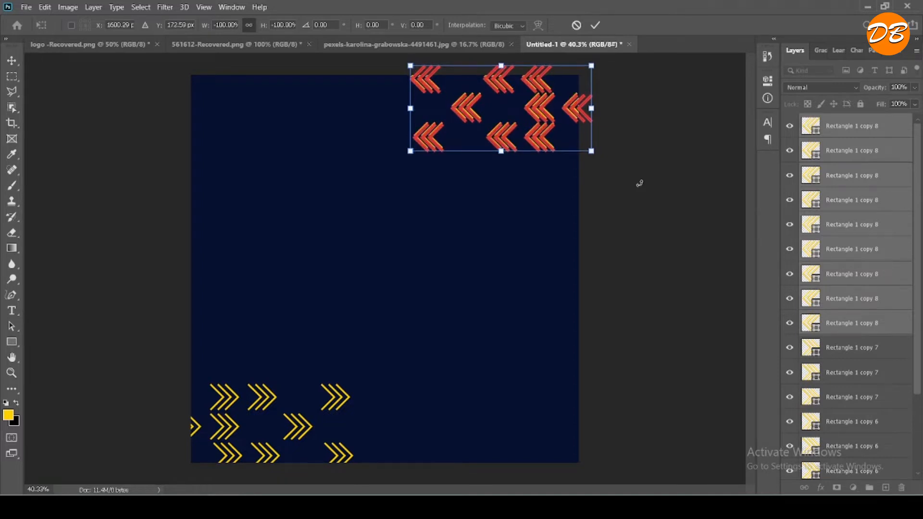
{"action": "left_click", "coordinate": [596, 25]}
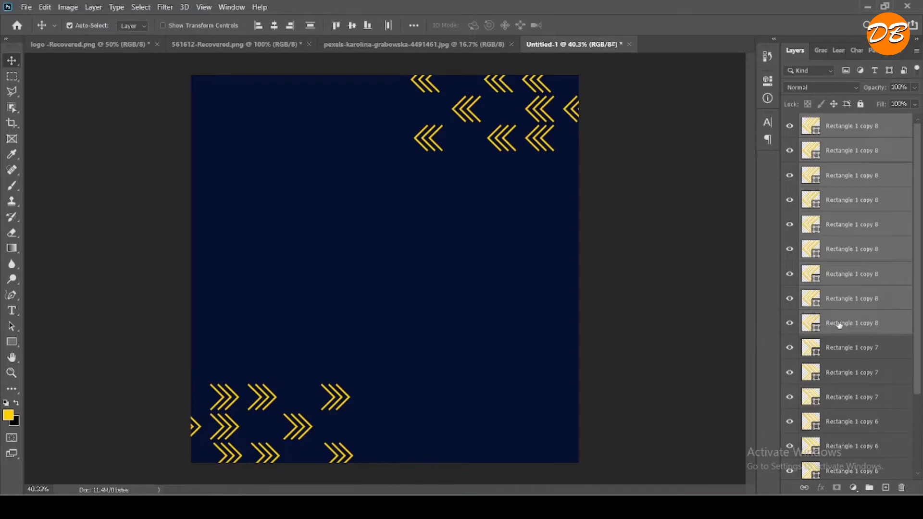
{"action": "scroll", "coordinate": [841, 337], "scroll_direction": "down", "scroll_amount": 2}
{"action": "left_click", "coordinate": [854, 449], "text": "shift"}
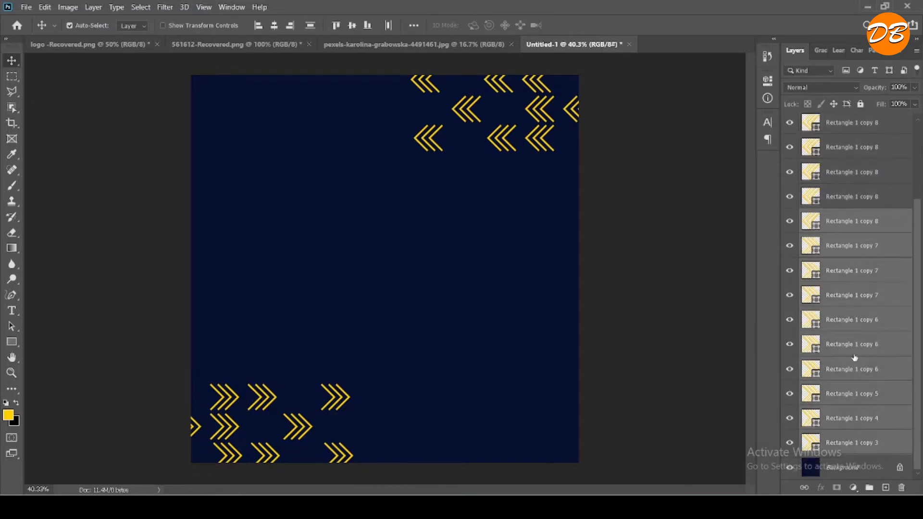
{"action": "scroll", "coordinate": [854, 357], "scroll_direction": "up", "scroll_amount": 2}
{"action": "left_click", "coordinate": [856, 136], "text": "shift"}
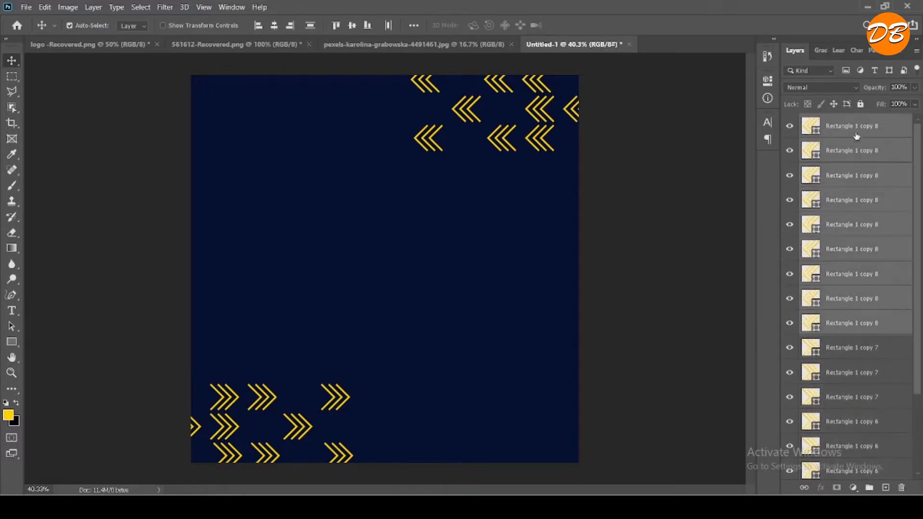
{"action": "left_click", "coordinate": [858, 350]}
{"action": "left_click", "coordinate": [859, 260]}
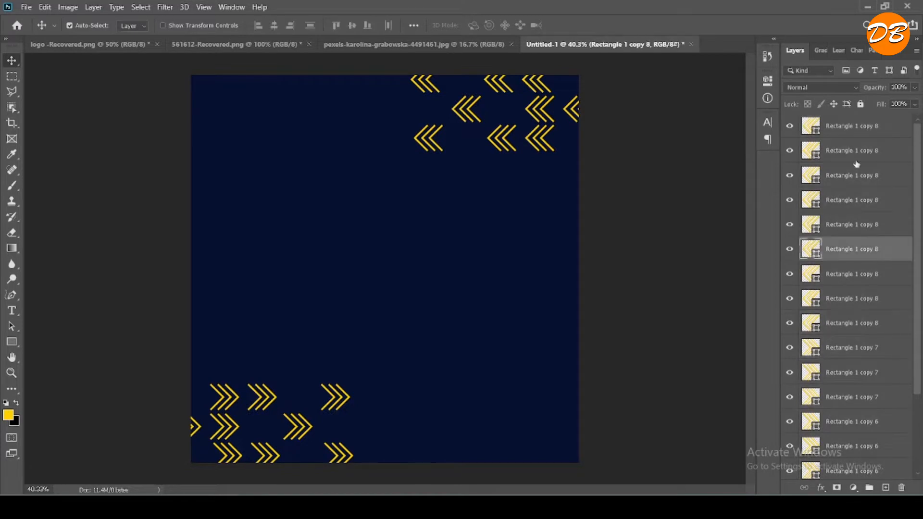
- Group all arrow layers above the background as Group 1 and check the group by toggling its visibility off and on
{"action": "left_click", "coordinate": [854, 128]}
{"action": "scroll", "coordinate": [846, 211], "scroll_direction": "down", "scroll_amount": 2}
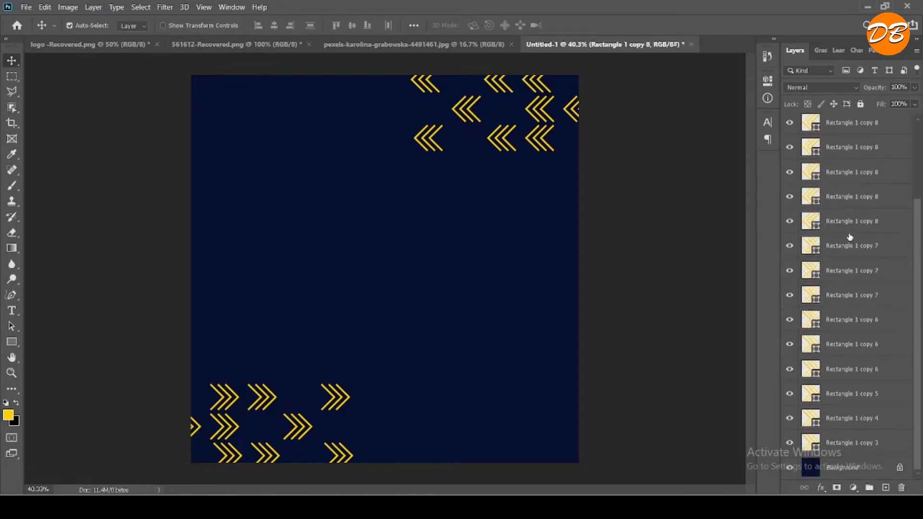
{"action": "left_click", "coordinate": [860, 444], "text": "shift"}
{"action": "right_click", "coordinate": [849, 374]}
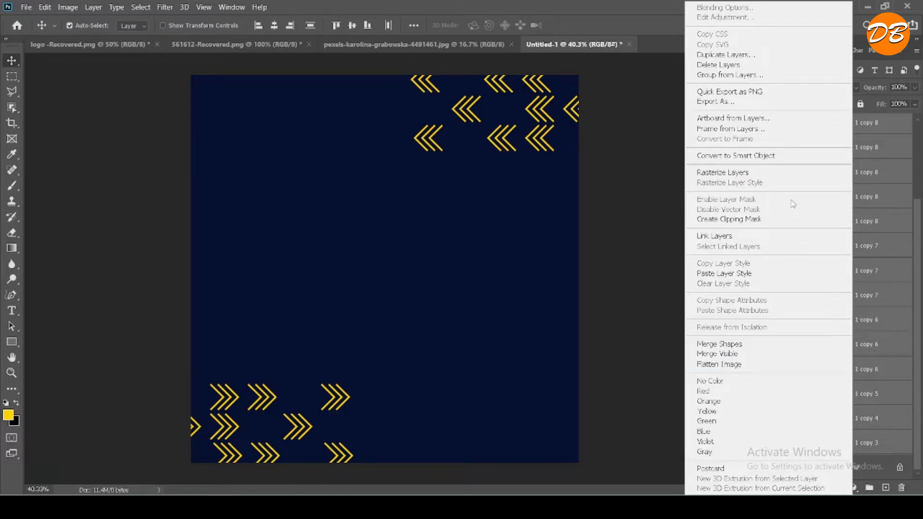
{"action": "left_click", "coordinate": [742, 78]}
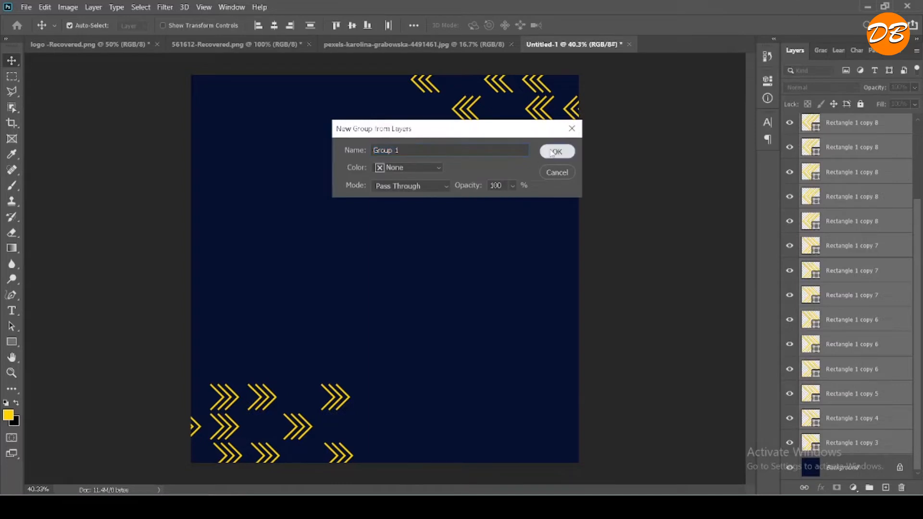
{"action": "left_click", "coordinate": [543, 152]}
{"action": "left_click", "coordinate": [854, 324]}
{"action": "left_click", "coordinate": [789, 121]}
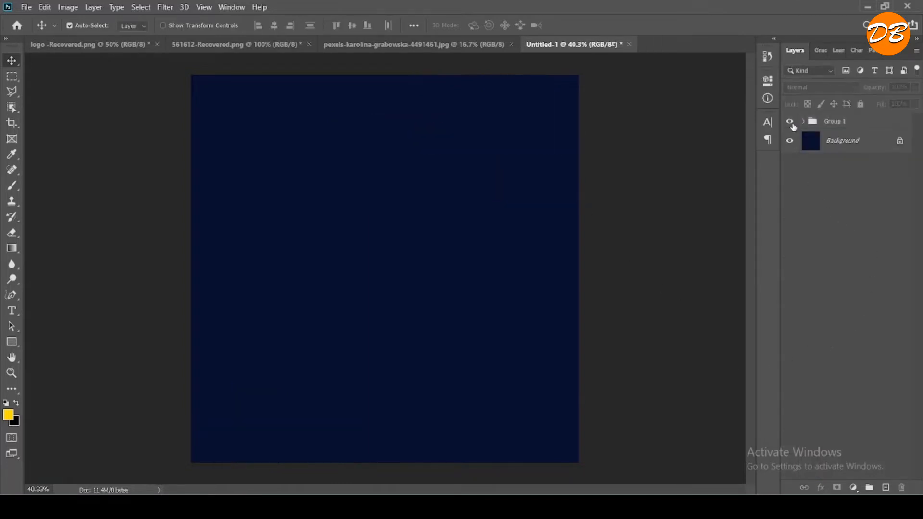
{"action": "left_click", "coordinate": [789, 122]}
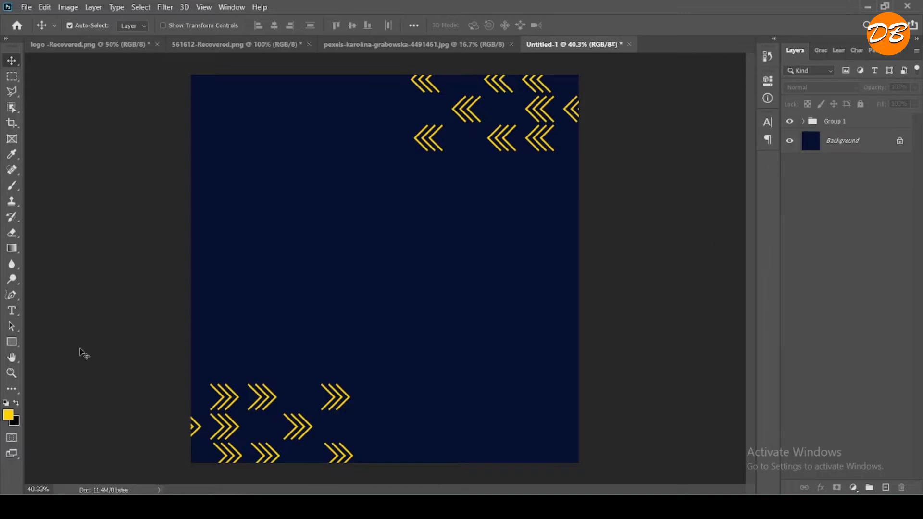
- Draw an upright rectangle about 727 × 1410 px on the canvas's right half and round all its corners to 72 px
{"action": "left_click", "coordinate": [12, 342]}
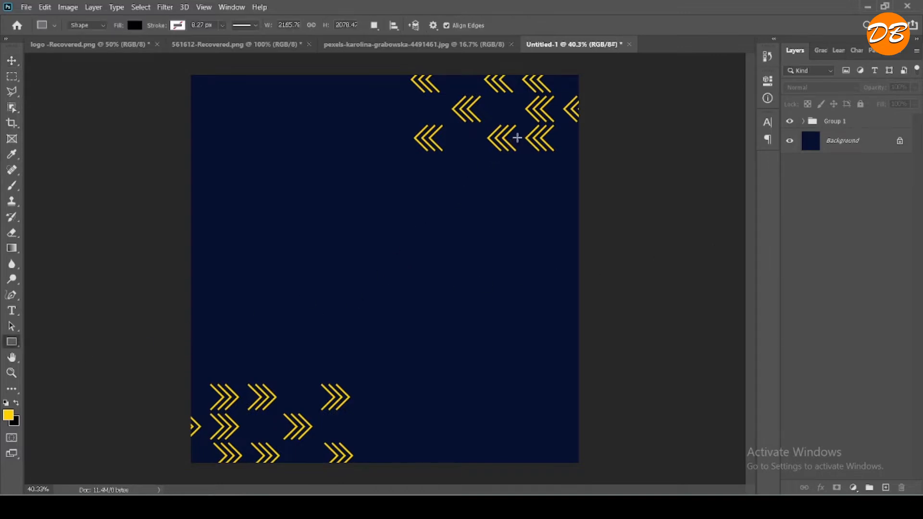
{"action": "left_click_drag", "start_coordinate": [518, 138], "coordinate": [377, 411]}
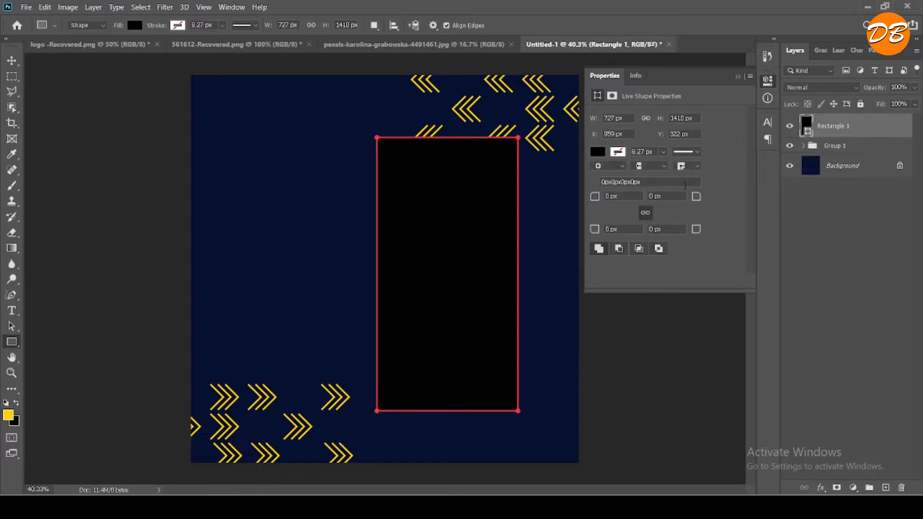
{"action": "left_click_drag", "start_coordinate": [596, 197], "coordinate": [642, 198]}
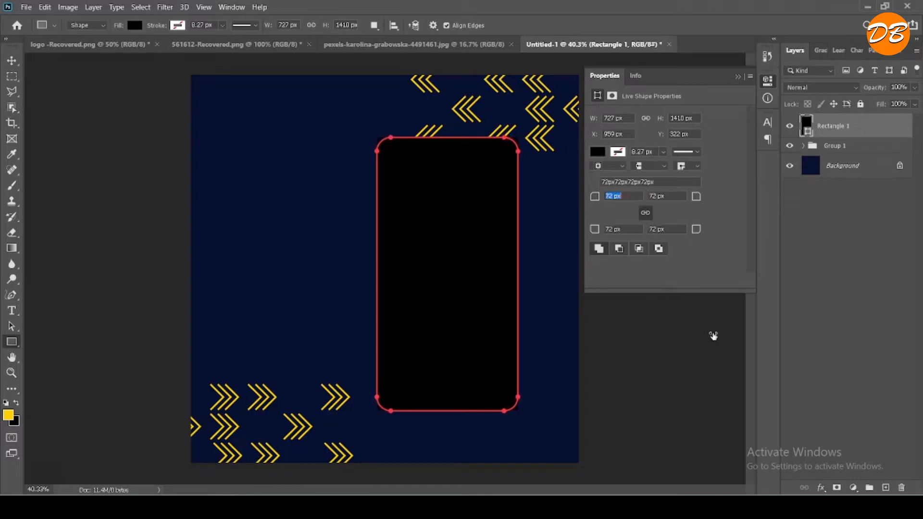
- Fill the rounded rectangle with white and move it slightly down and closer to the canvas's right edge
{"action": "left_click", "coordinate": [598, 152]}
{"action": "left_click", "coordinate": [639, 215]}
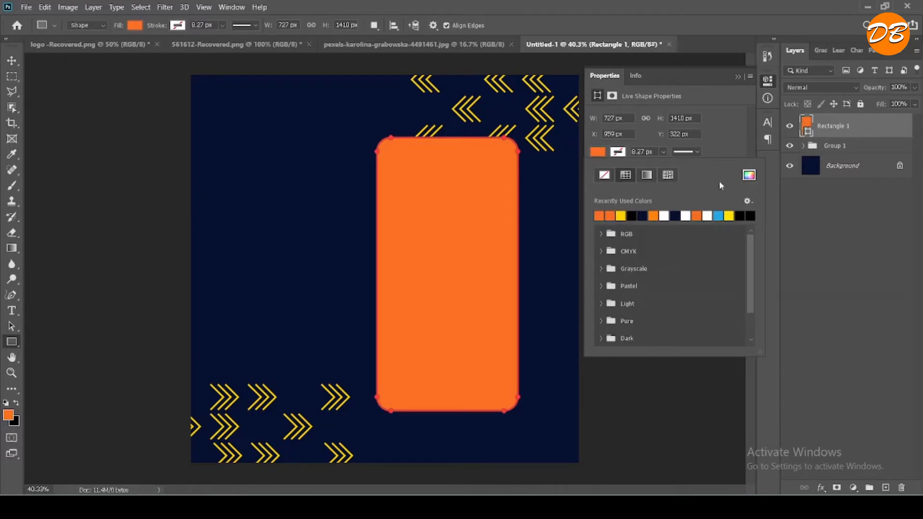
{"action": "left_click", "coordinate": [643, 215]}
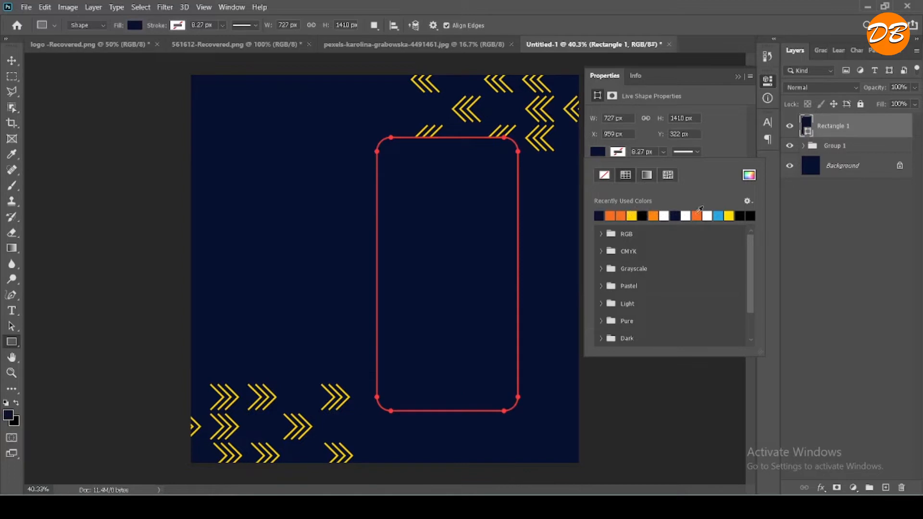
{"action": "left_click", "coordinate": [707, 214]}
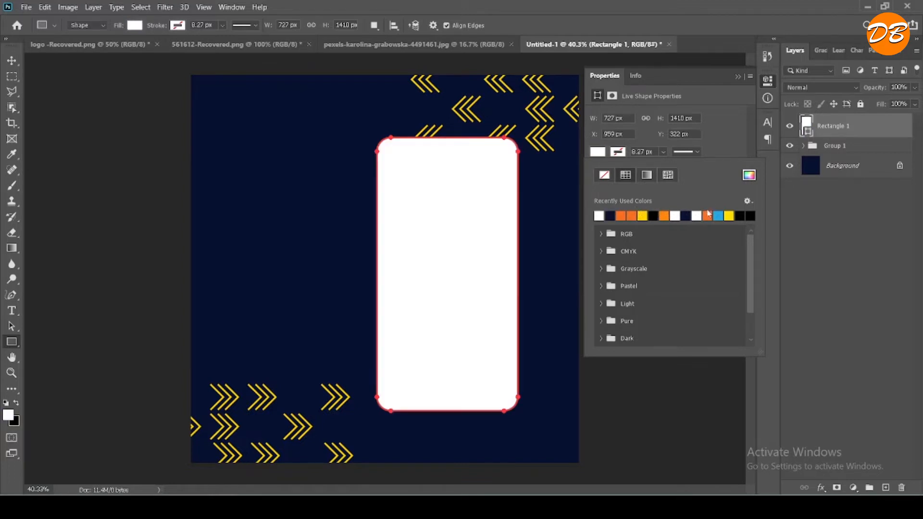
{"action": "left_click", "coordinate": [767, 86]}
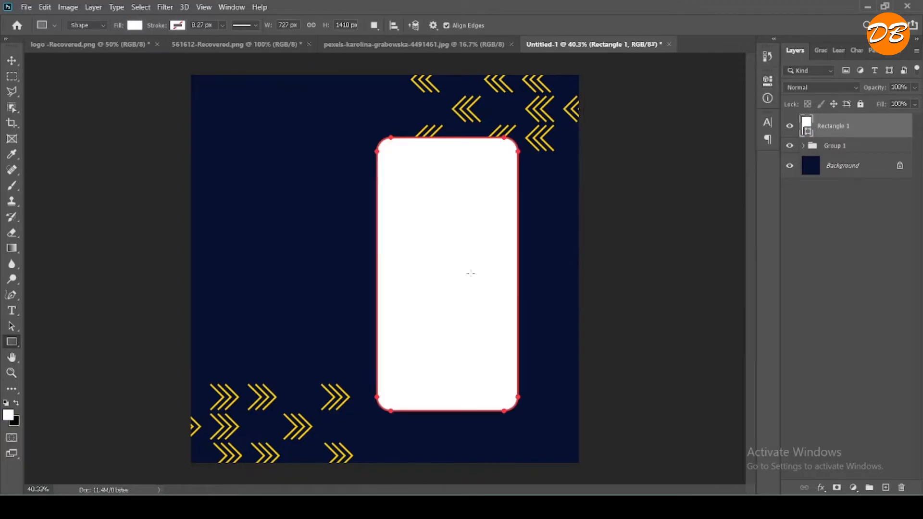
{"action": "left_click", "coordinate": [11, 60]}
{"action": "left_click_drag", "start_coordinate": [427, 331], "coordinate": [450, 341]}
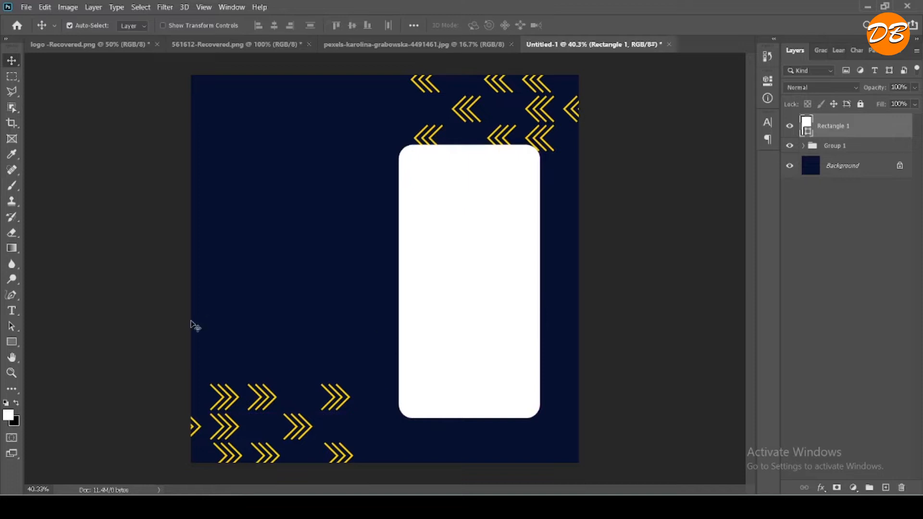
- Try to draw a white circle about 890 px wide overlapping the rounded rectangle's left side
{"action": "left_click", "coordinate": [12, 342]}
{"action": "right_click", "coordinate": [12, 342]}
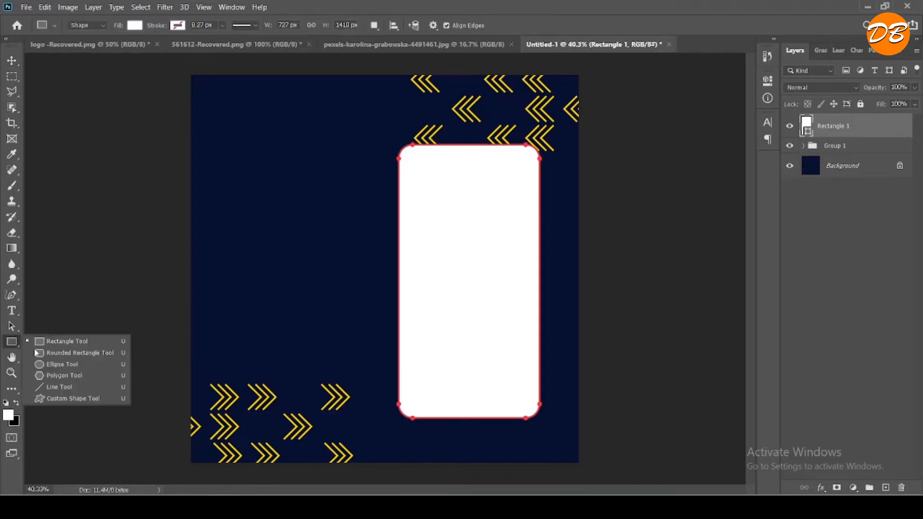
{"action": "left_click", "coordinate": [48, 363]}
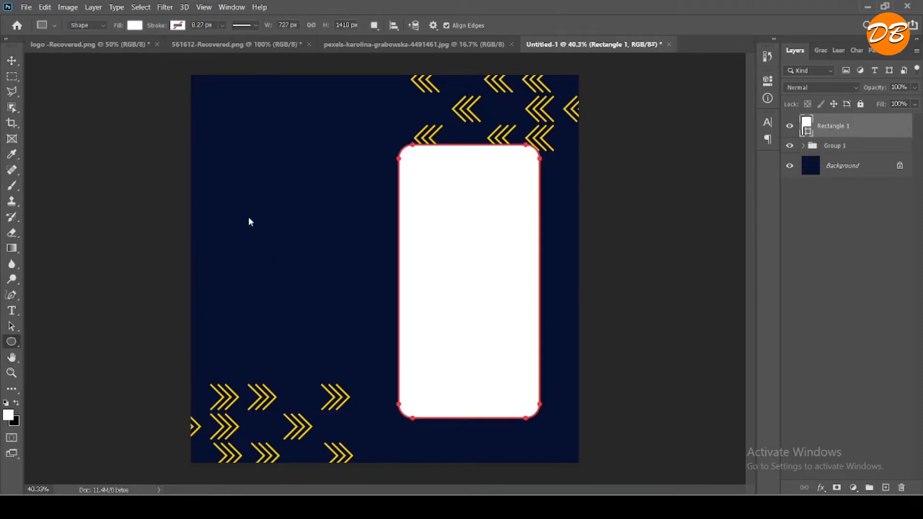
{"action": "left_click_drag", "start_coordinate": [248, 217], "coordinate": [422, 441]}
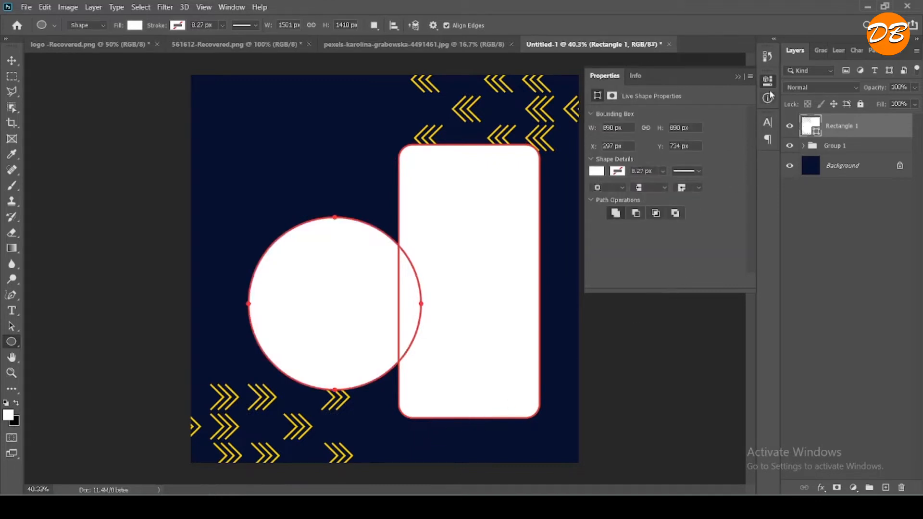
{"action": "key", "text": "v"}
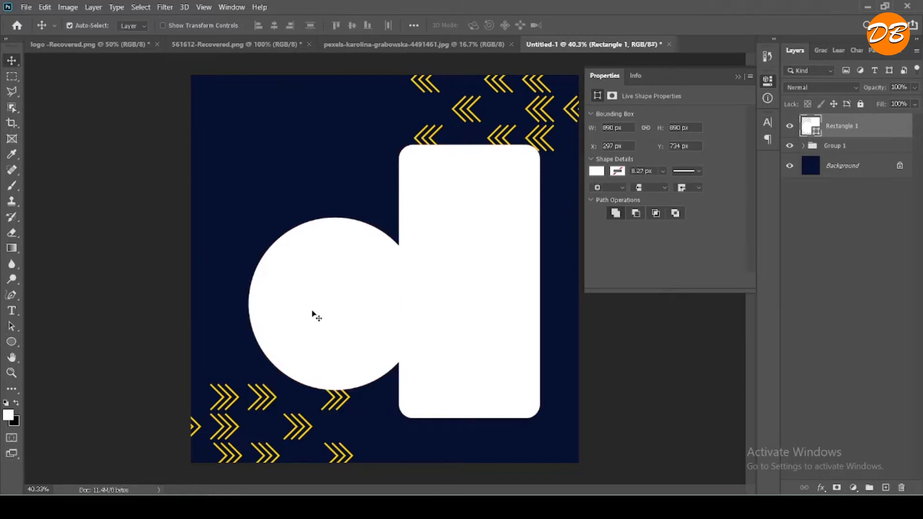
{"action": "left_click_drag", "start_coordinate": [312, 315], "coordinate": [288, 287]}
{"action": "key", "text": "ctrl+z"}
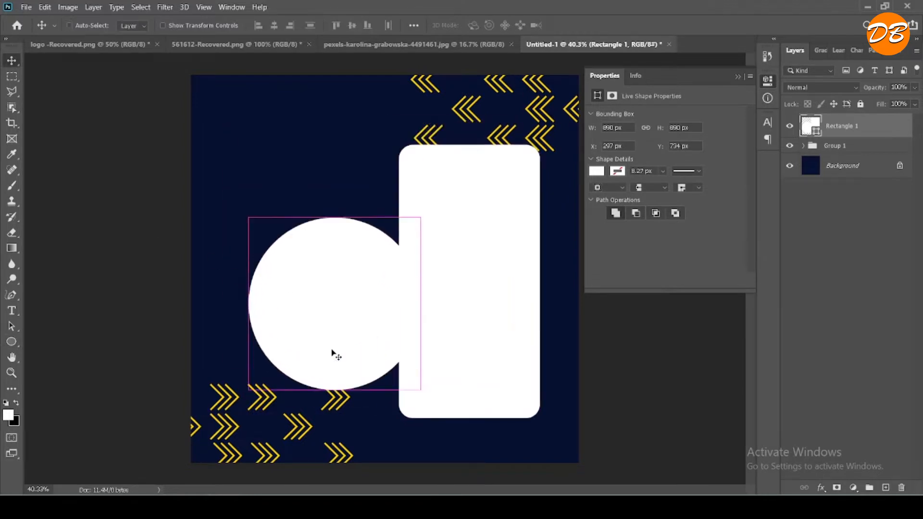
{"action": "key", "text": "ctrl+z"}
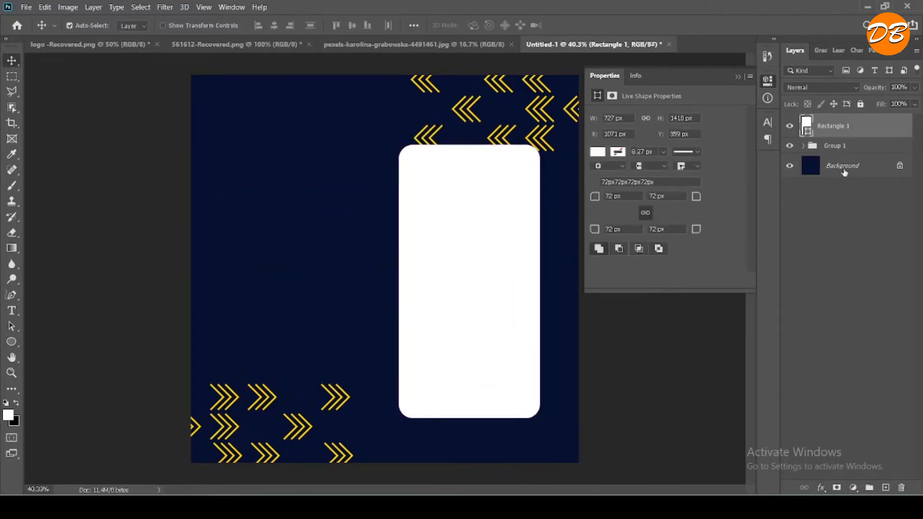
- Draw a white circle about 796 px in diameter directly above the Background layer and place it left of the rounded rectangle
{"action": "left_click", "coordinate": [844, 169]}
{"action": "left_click", "coordinate": [12, 342]}
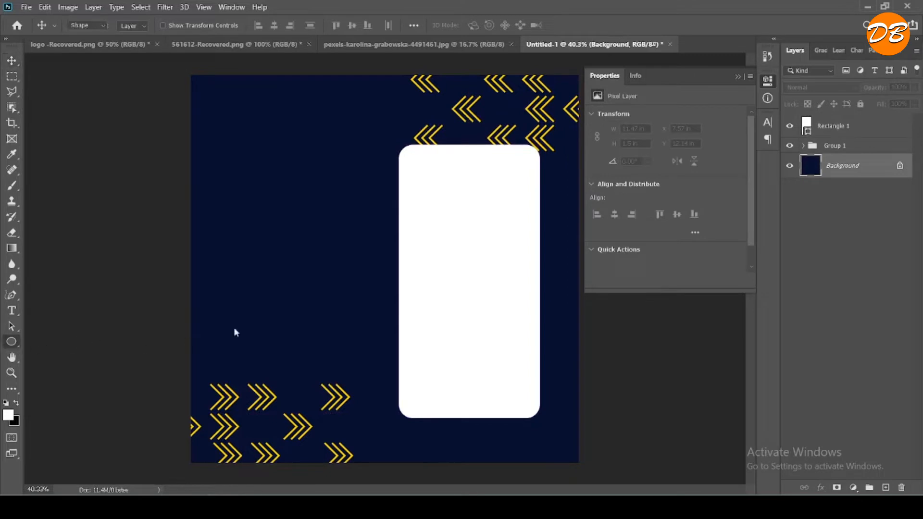
{"action": "left_click_drag", "start_coordinate": [246, 219], "coordinate": [399, 461]}
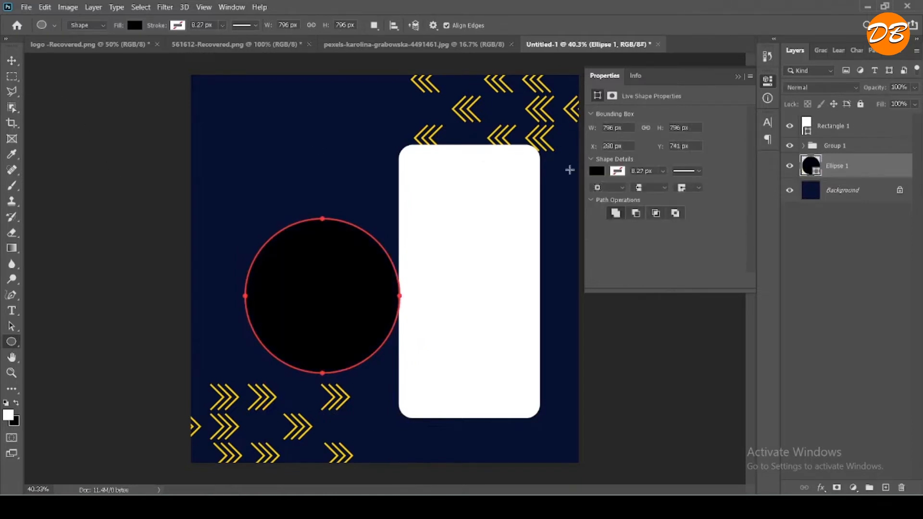
{"action": "left_click", "coordinate": [596, 171]}
{"action": "left_click", "coordinate": [599, 235]}
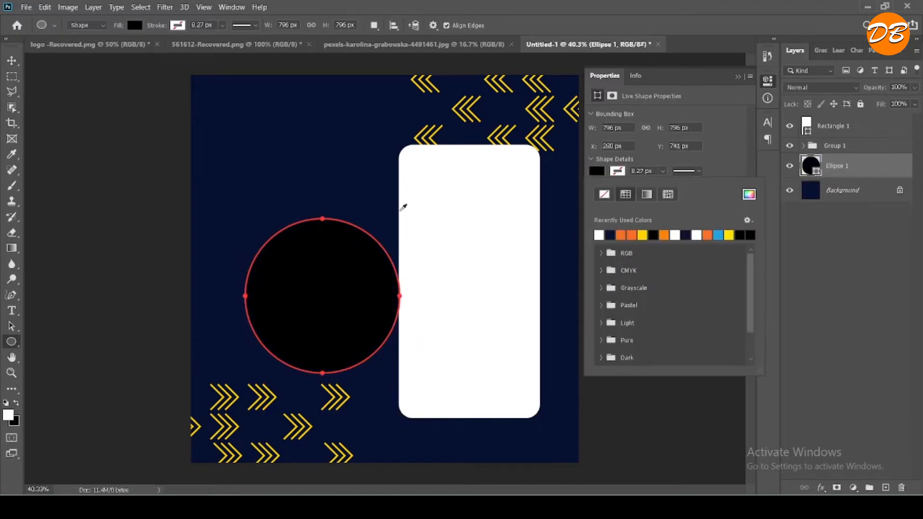
{"action": "left_click", "coordinate": [11, 61]}
{"action": "left_click_drag", "start_coordinate": [339, 308], "coordinate": [309, 293]}
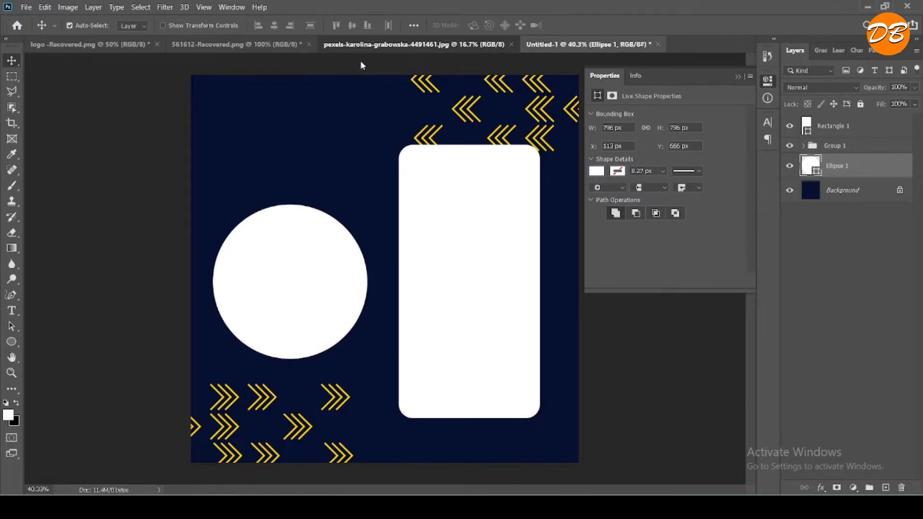
- Convert the desk photo's background into a normal layer and copy the photo into the Untitled-1 design above the circle's layer
{"action": "key", "text": "ctrl+shift+Tab"}
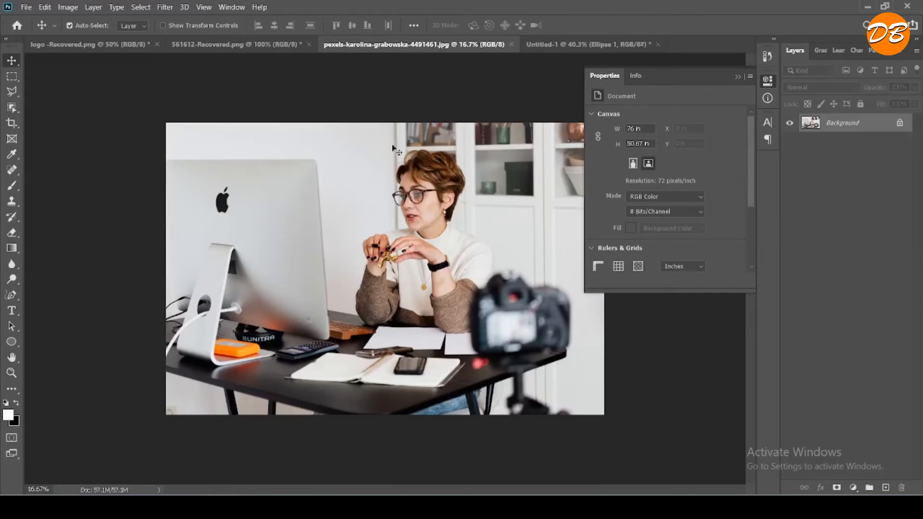
{"action": "left_click_drag", "start_coordinate": [398, 244], "coordinate": [414, 214]}
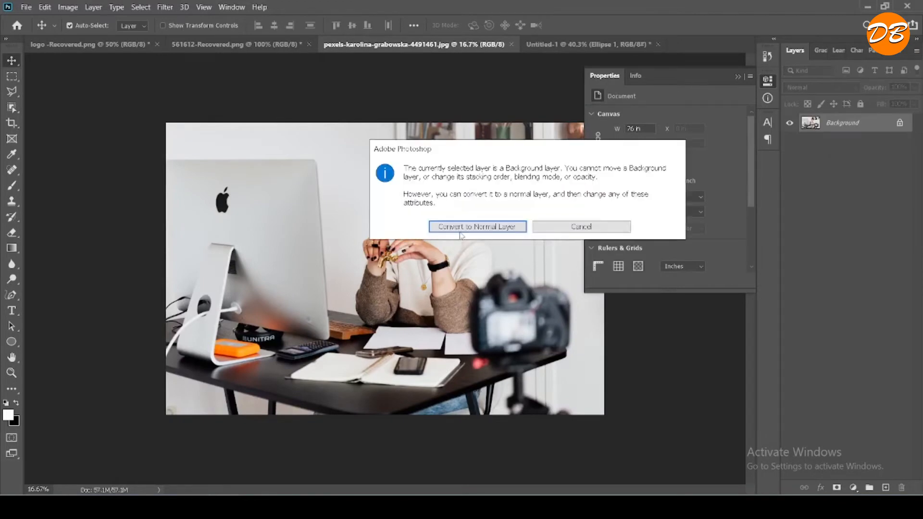
{"action": "left_click", "coordinate": [443, 226]}
{"action": "left_click_drag", "start_coordinate": [388, 279], "coordinate": [299, 300]}
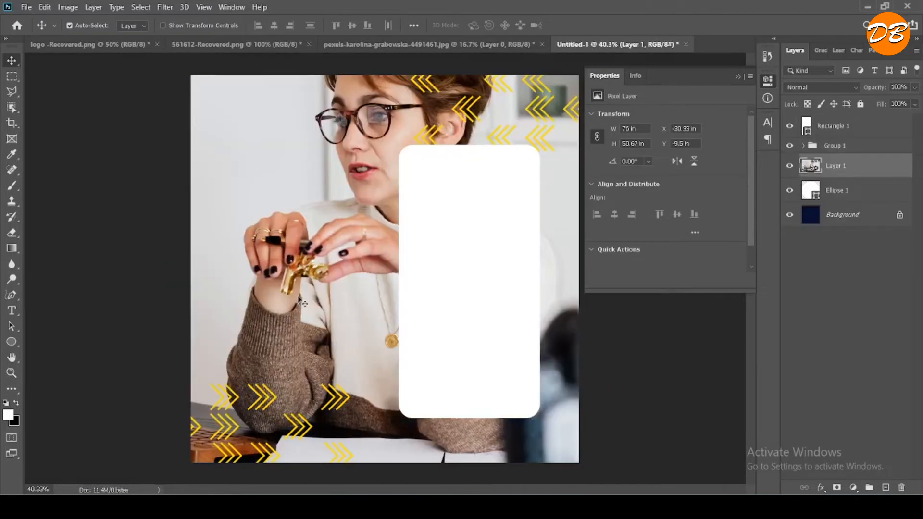
- Scale the desk photo proportionally to about 24.38% and place it over the white circle
{"action": "scroll", "coordinate": [308, 303], "scroll_direction": "down", "scroll_amount": 2}
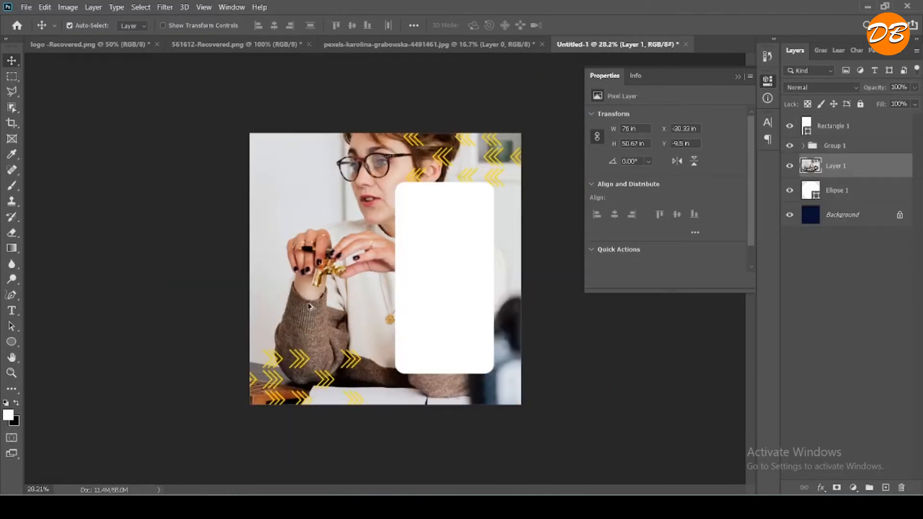
{"action": "key", "text": "ctrl+t"}
{"action": "scroll", "coordinate": [294, 259], "scroll_direction": "down", "scroll_amount": 3}
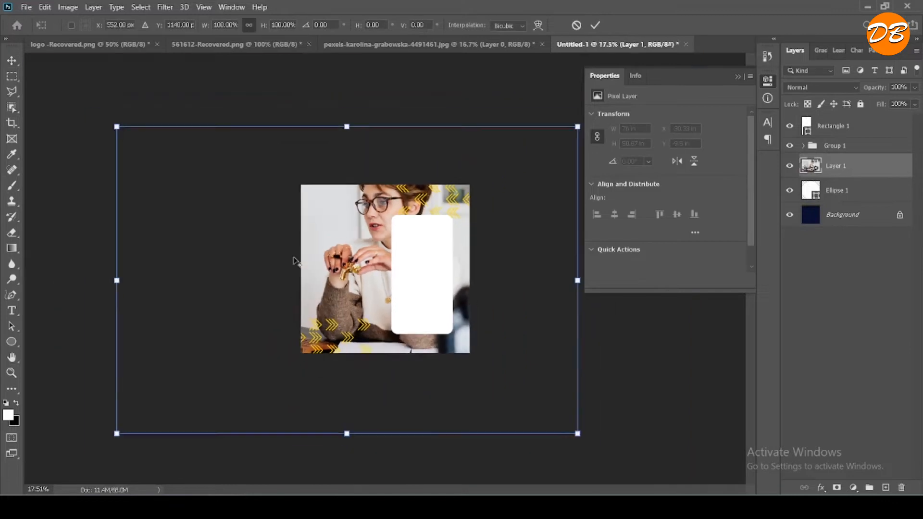
{"action": "left_click_drag", "start_coordinate": [186, 165], "coordinate": [443, 359]}
{"action": "left_click_drag", "start_coordinate": [497, 369], "coordinate": [352, 277]}
{"action": "scroll", "coordinate": [396, 277], "scroll_direction": "up", "scroll_amount": 5}
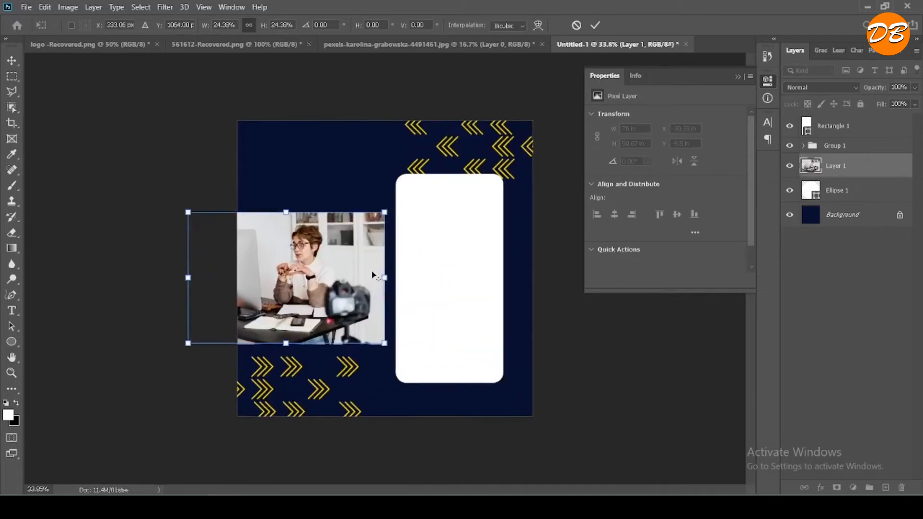
{"action": "left_click", "coordinate": [595, 25]}
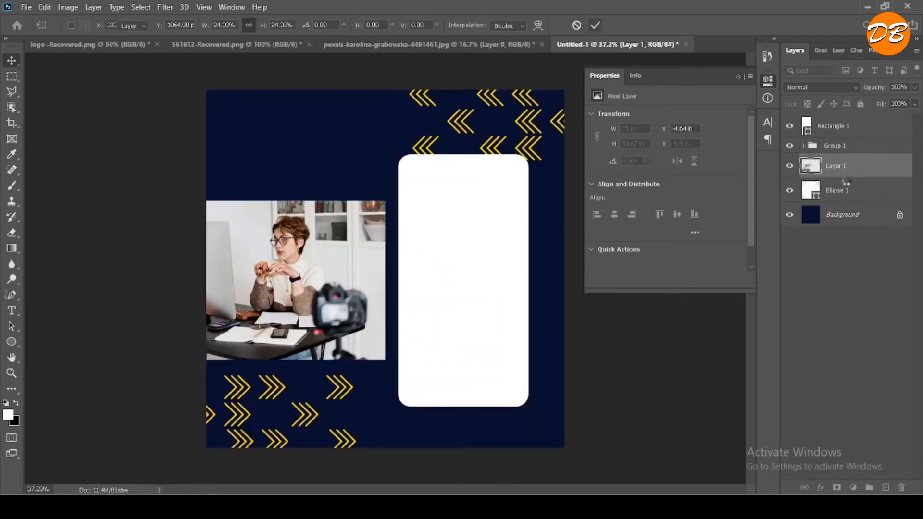
- Clip the desk photo to the white circle below it with a clipping mask and deselect the layers
{"action": "right_click", "coordinate": [819, 170]}
{"action": "right_click", "coordinate": [834, 167]}
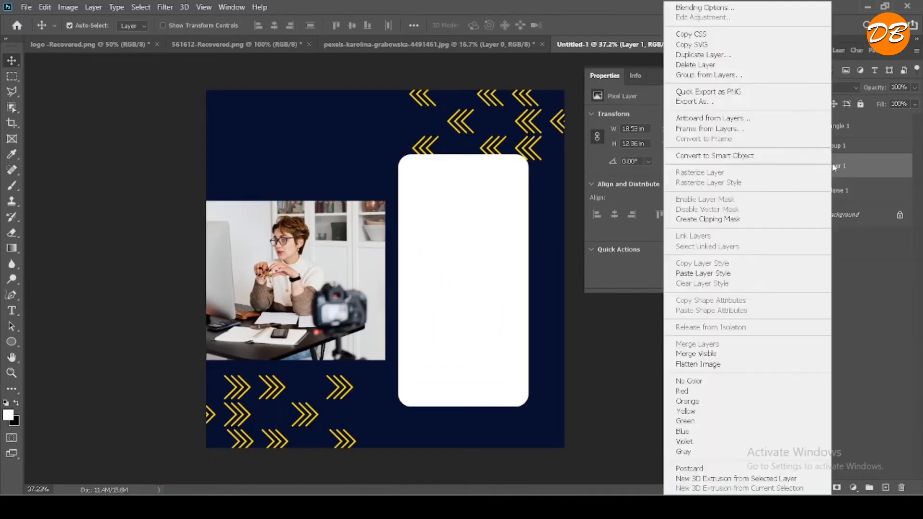
{"action": "left_click", "coordinate": [726, 219]}
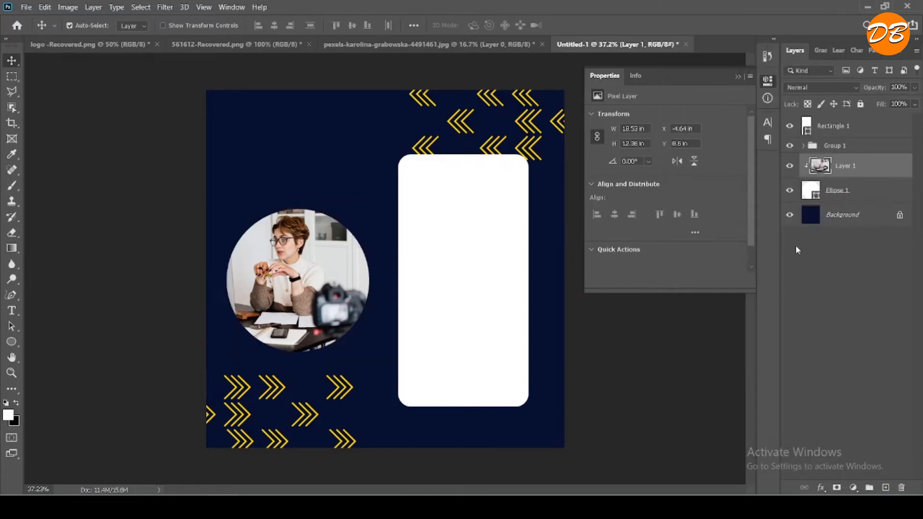
{"action": "left_click", "coordinate": [811, 188]}
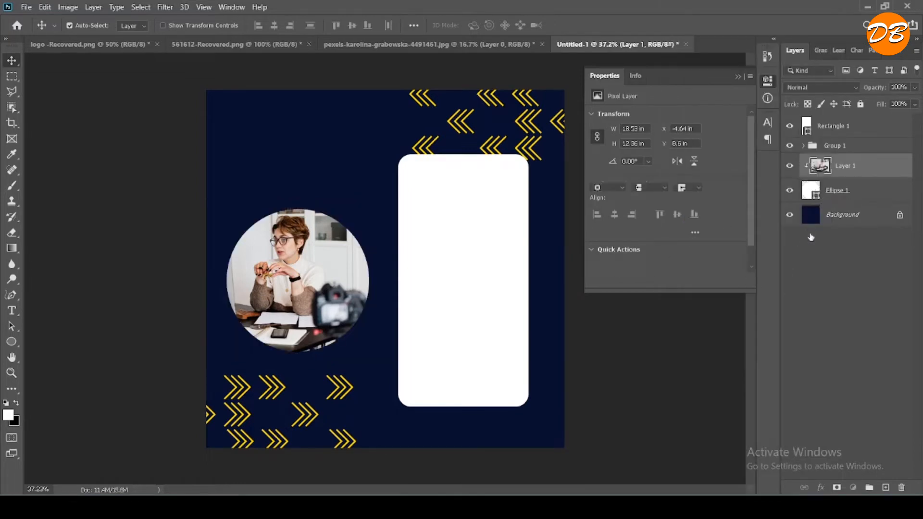
{"action": "left_click", "coordinate": [813, 306]}
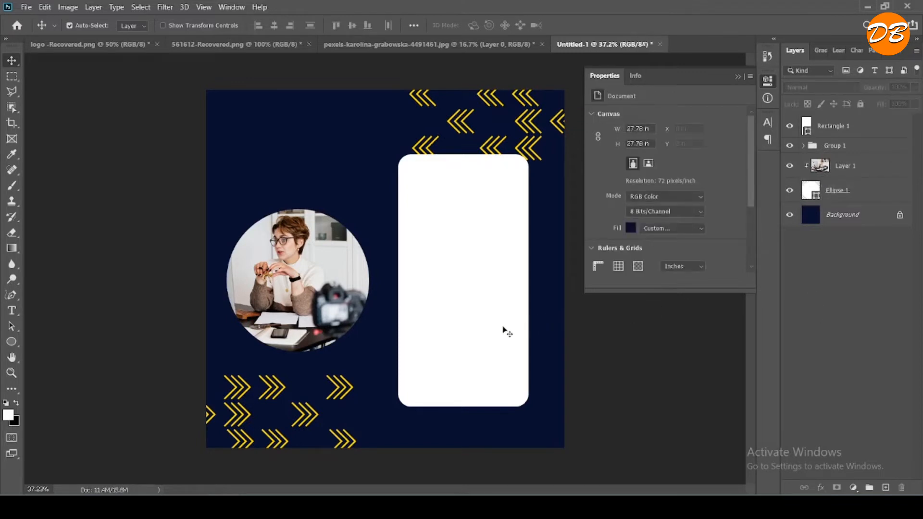
- Add the white text "EXPLORE NEW" in Hayah Regular, 114.29 pt, above the circular photo and the rectangle's layer
{"action": "left_click", "coordinate": [461, 326]}
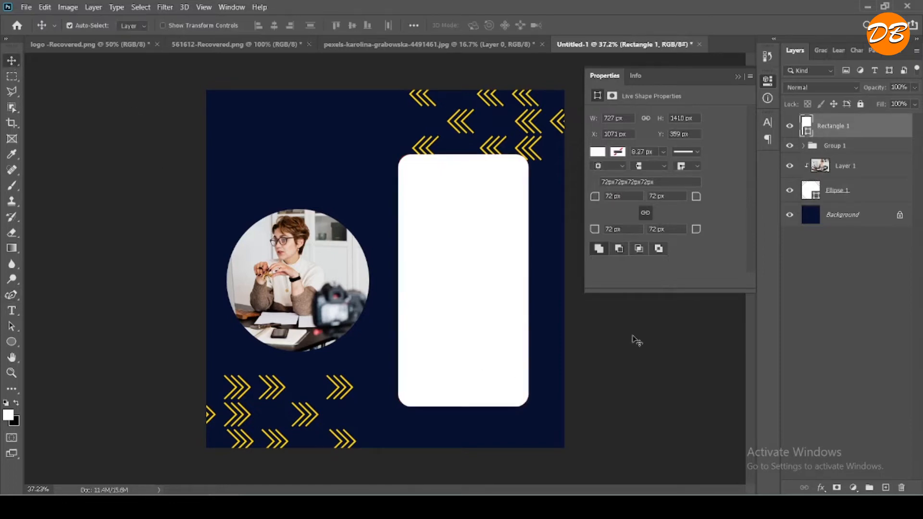
{"action": "left_click", "coordinate": [11, 311]}
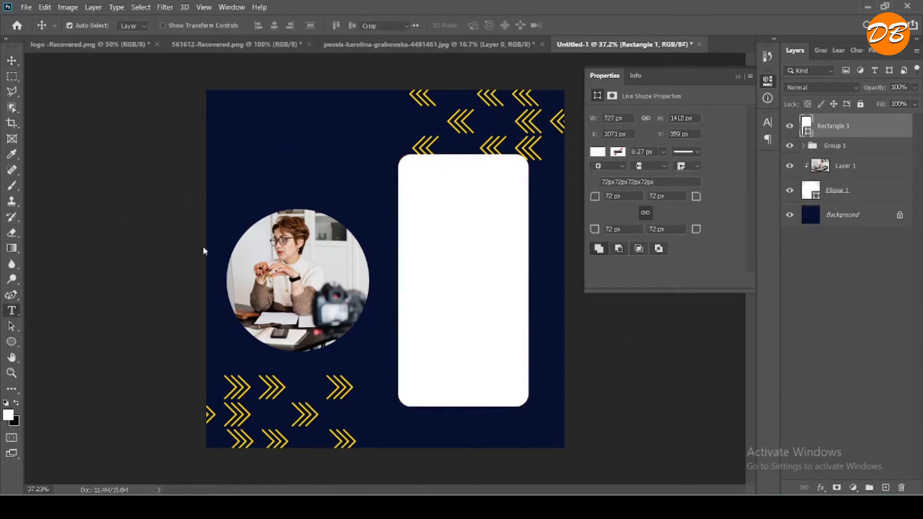
{"action": "left_click", "coordinate": [271, 140]}
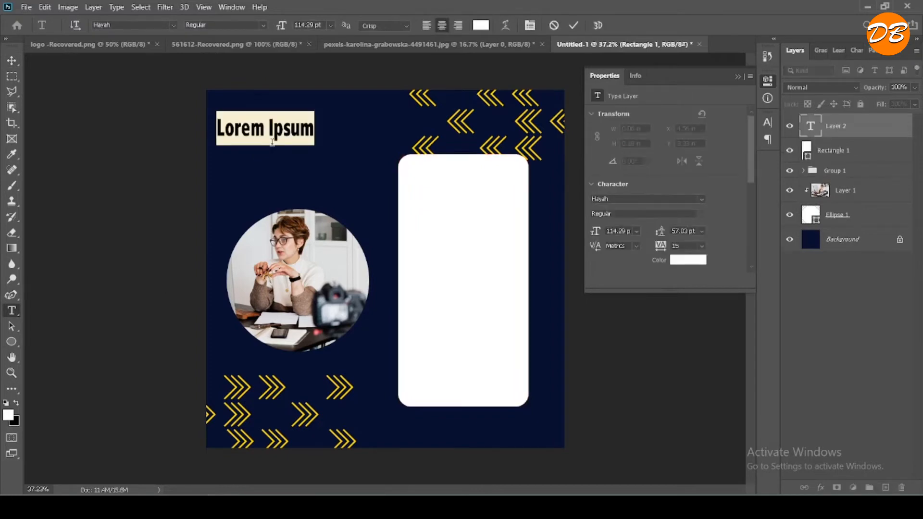
{"action": "type", "text": "E"}
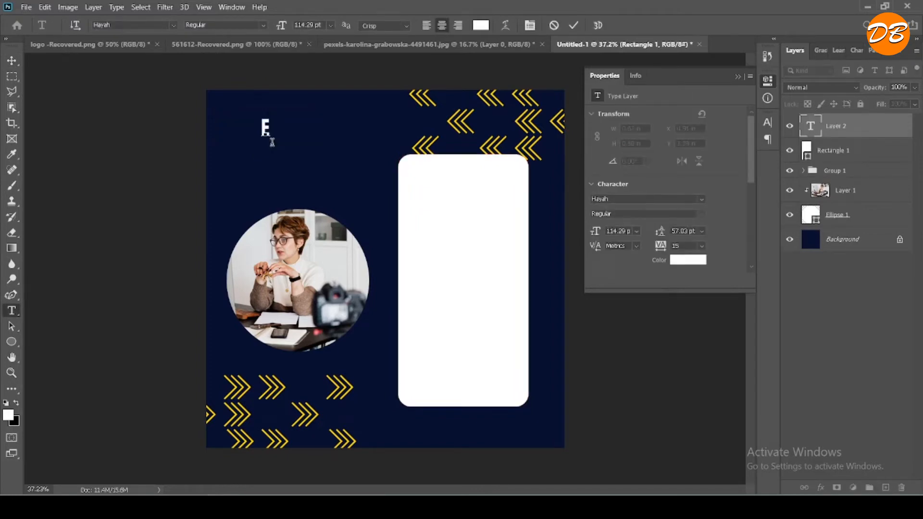
{"action": "type", "text": "XPLORE"}
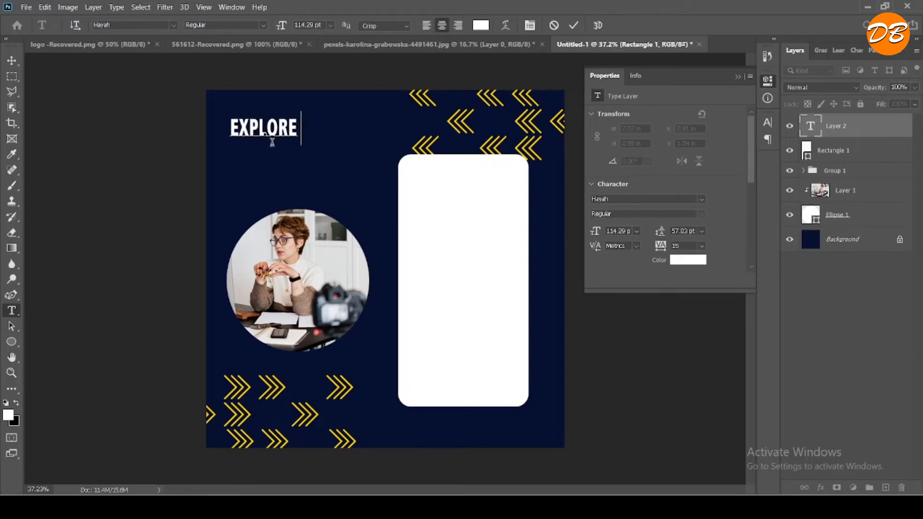
{"action": "type", "text": " NEW"}
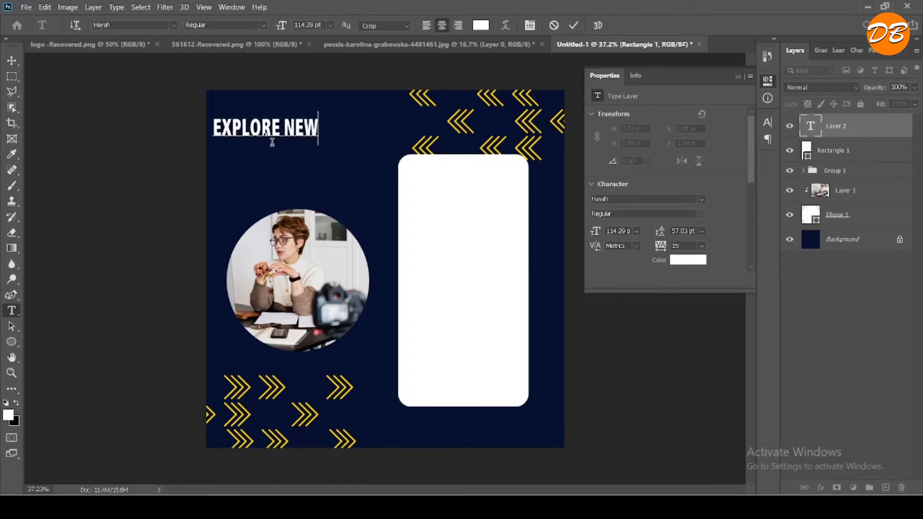
{"action": "left_click", "coordinate": [573, 28]}
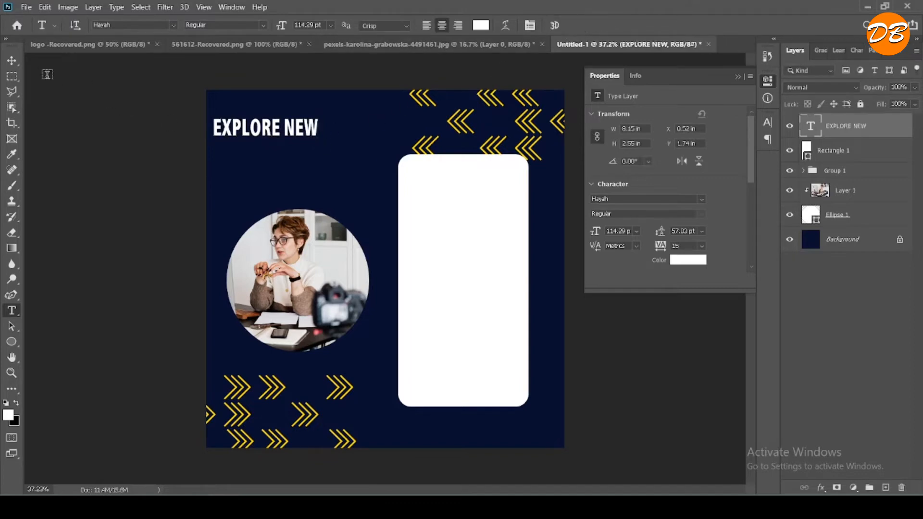
- Duplicate the "EXPLORE NEW" text directly below the original and change the copy's wording to "SKILLS"
{"action": "key", "text": "v"}
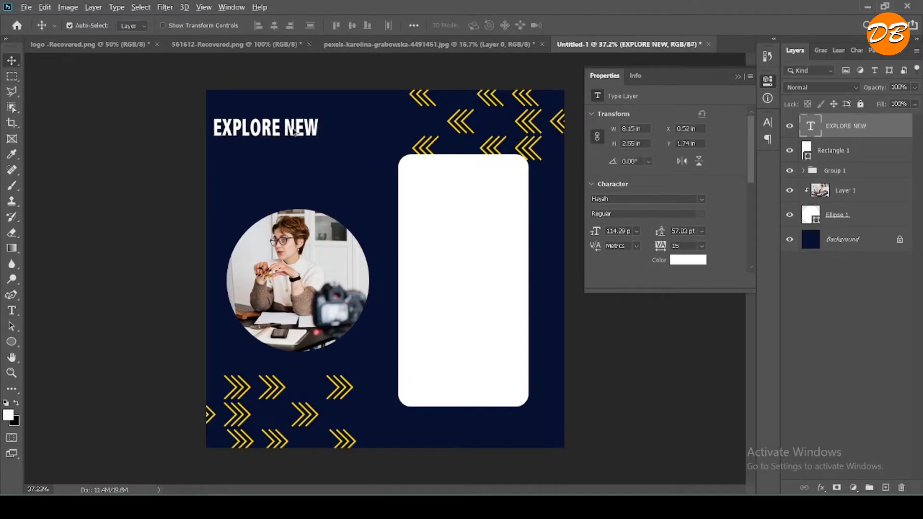
{"action": "left_click_drag", "start_coordinate": [292, 133], "coordinate": [284, 161]}
{"action": "key", "text": "t"}
{"action": "triple_click", "coordinate": [283, 161]}
{"action": "type", "text": "SKIL"}
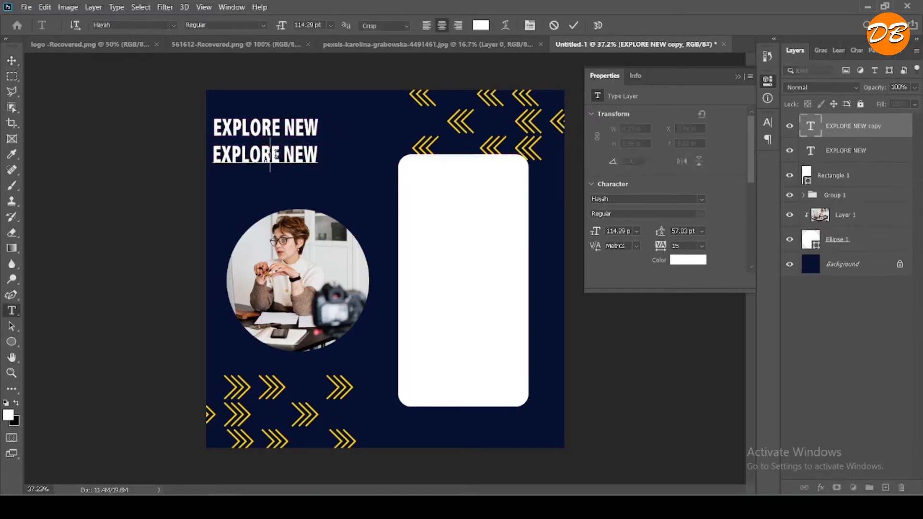
{"action": "type", "text": "LS"}
{"action": "left_click", "coordinate": [574, 25]}
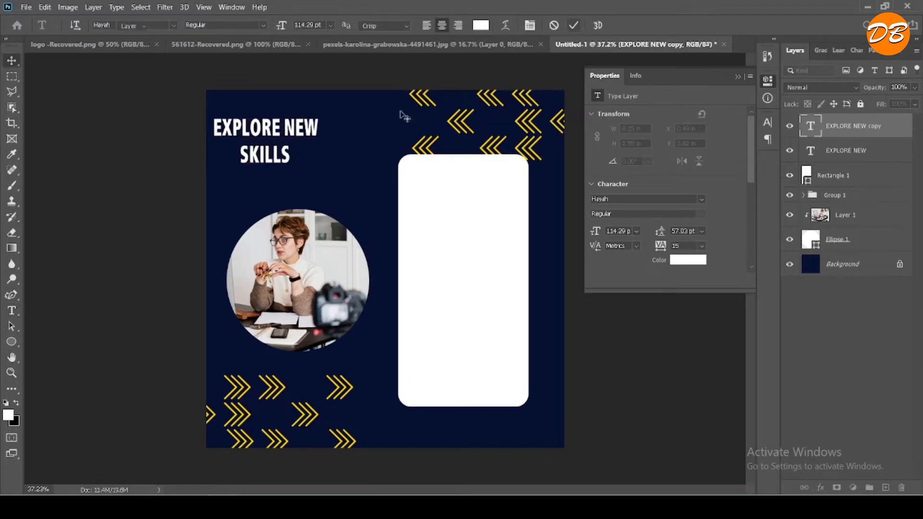
- Enlarge the "EXPLORE NEW" text to 169.29 pt
{"action": "scroll", "coordinate": [258, 168], "scroll_direction": "up", "scroll_amount": 3}
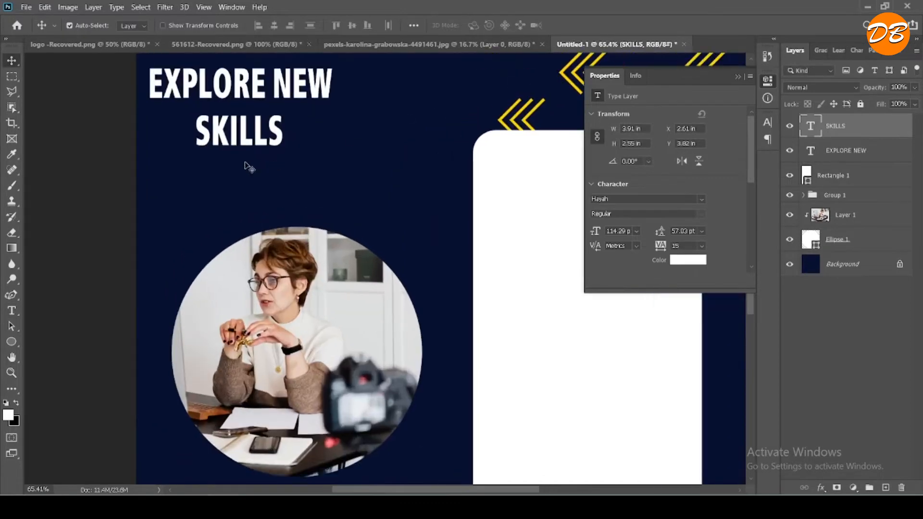
{"action": "scroll", "coordinate": [258, 184], "scroll_direction": "up", "scroll_amount": 2}
{"action": "left_click", "coordinate": [257, 204]}
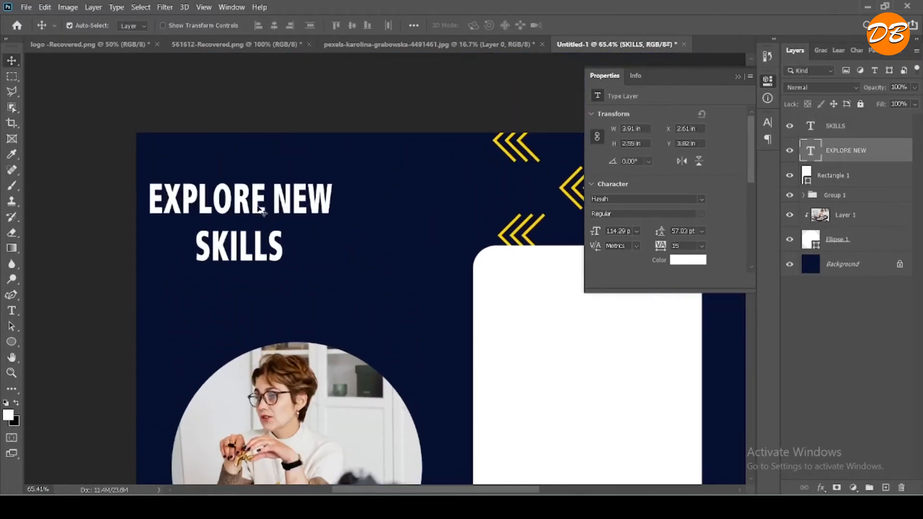
{"action": "key", "text": "t"}
{"action": "triple_click", "coordinate": [235, 173]}
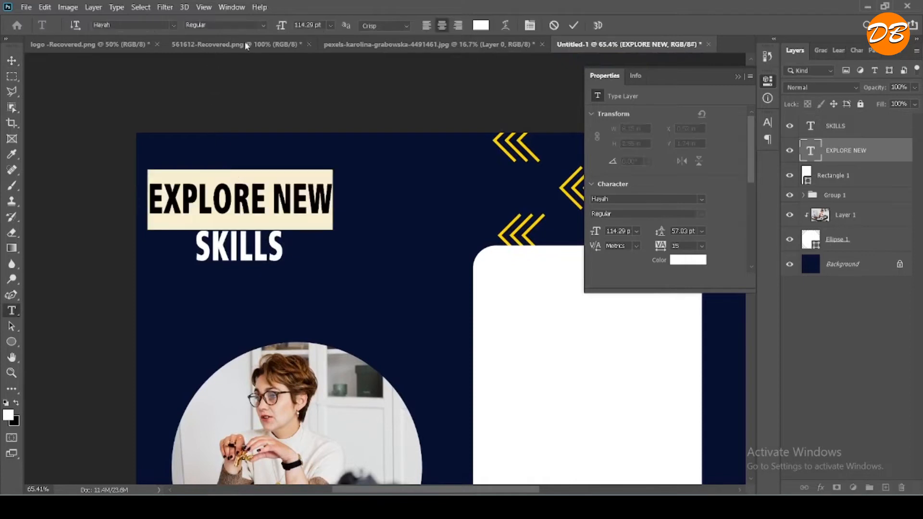
{"action": "left_click_drag", "start_coordinate": [281, 25], "coordinate": [311, 27]}
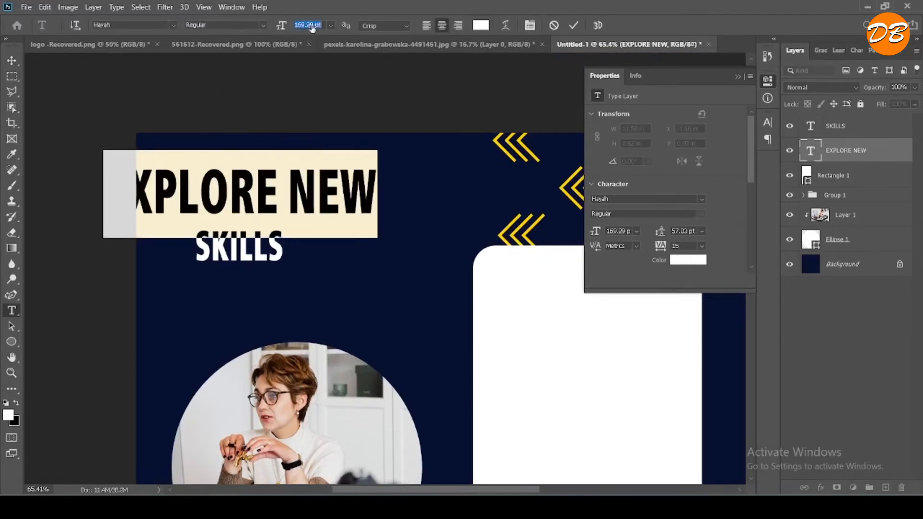
{"action": "left_click", "coordinate": [576, 25]}
- Move "EXPLORE NEW" fully onto the canvas above the photo and place "SKILLS" beneath the word "NEW"
{"action": "left_click", "coordinate": [11, 60]}
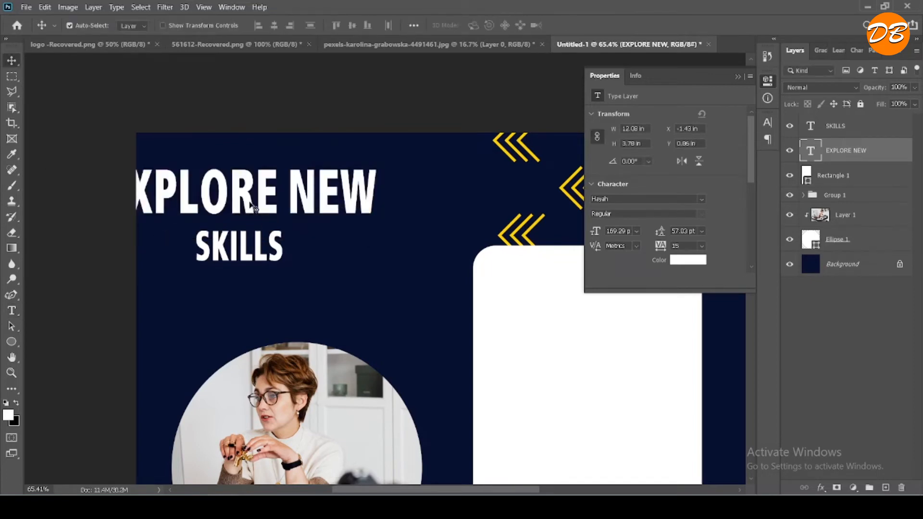
{"action": "left_click_drag", "start_coordinate": [247, 204], "coordinate": [319, 225]}
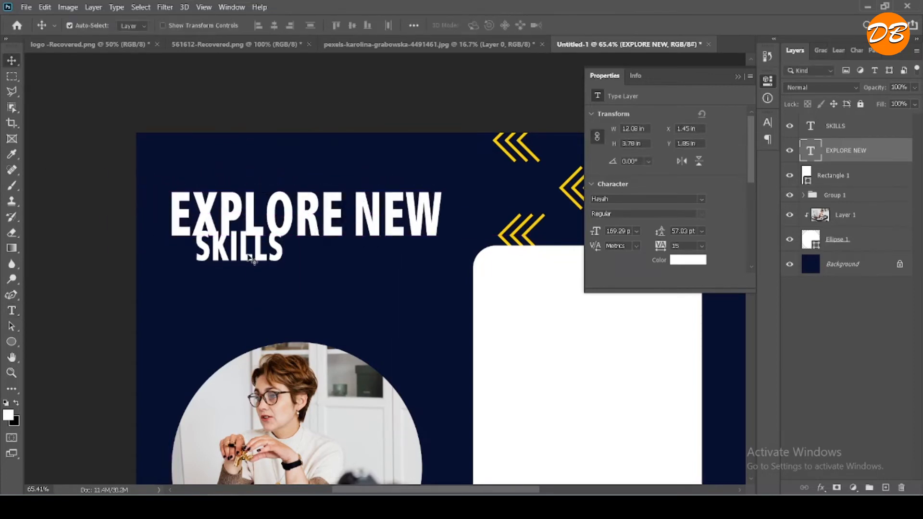
{"action": "left_click_drag", "start_coordinate": [245, 260], "coordinate": [248, 275]}
{"action": "left_click_drag", "start_coordinate": [289, 223], "coordinate": [287, 230]}
{"action": "left_click_drag", "start_coordinate": [270, 270], "coordinate": [413, 274]}
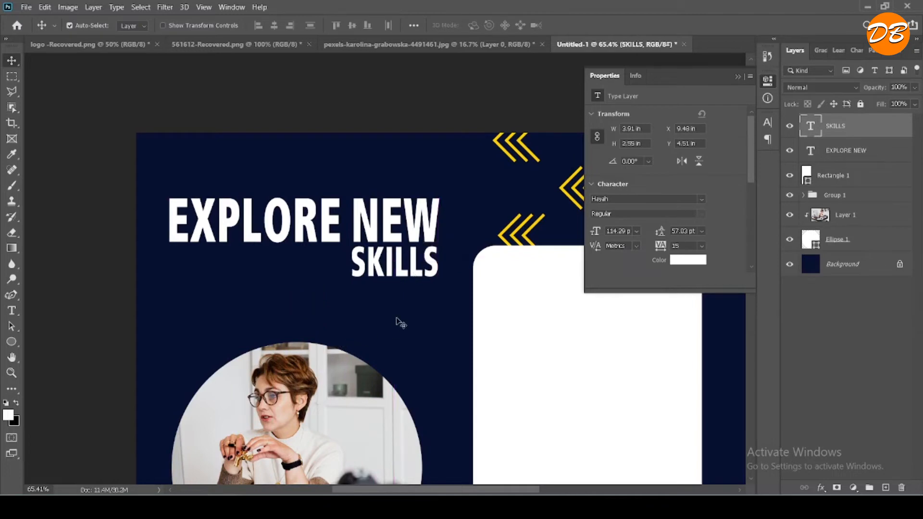
- Recolor the "SKILLS" text to yellow #ffd200
{"action": "key", "text": "t"}
{"action": "double_click", "coordinate": [395, 268]}
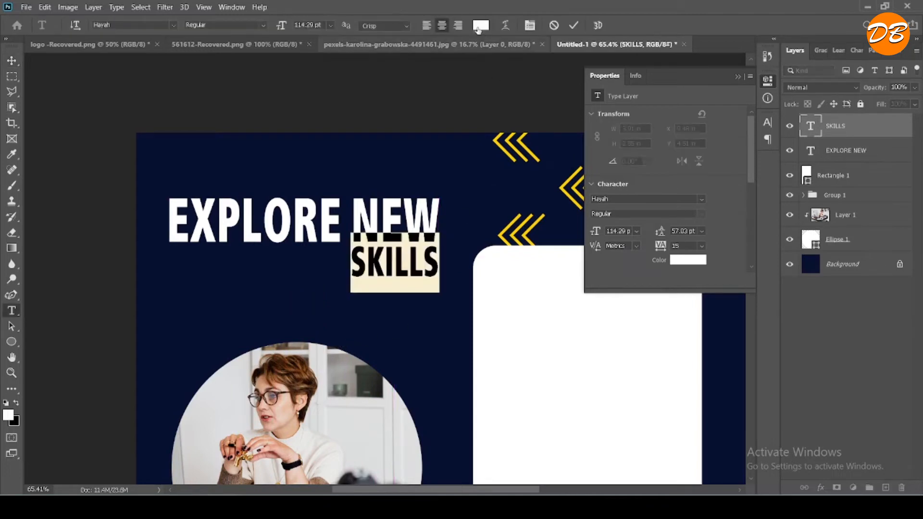
{"action": "left_click", "coordinate": [480, 25]}
{"action": "left_click", "coordinate": [770, 354]}
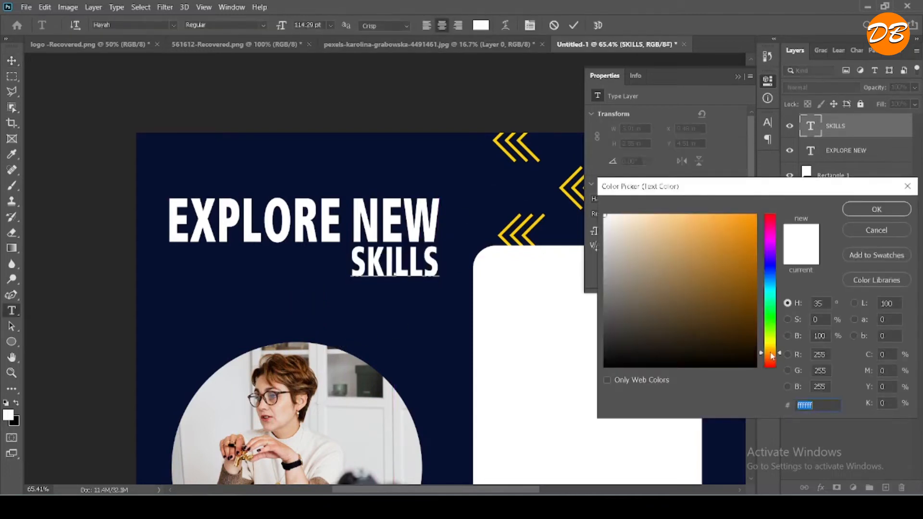
{"action": "left_click_drag", "start_coordinate": [725, 256], "coordinate": [774, 193]}
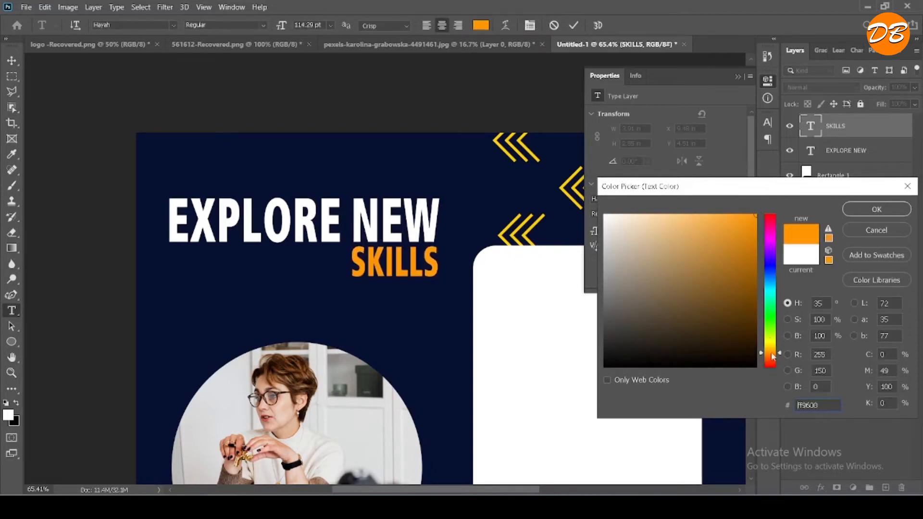
{"action": "left_click_drag", "start_coordinate": [771, 353], "coordinate": [771, 347]}
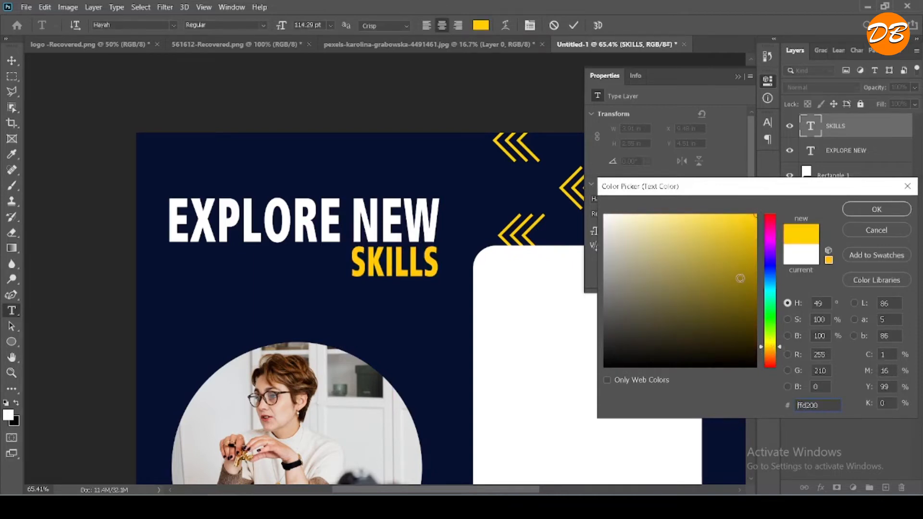
{"action": "left_click", "coordinate": [863, 214]}
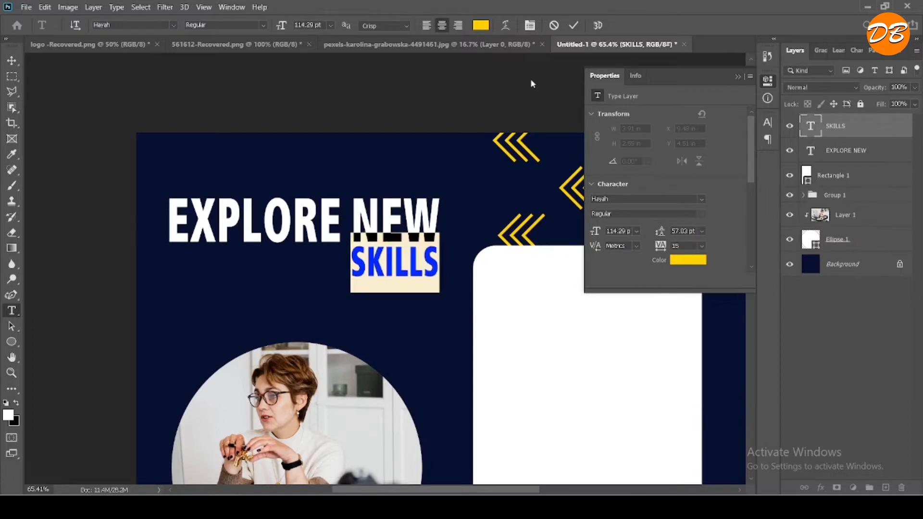
- Apply faux bold to the "SKILLS" text and commit the text edit
{"action": "left_click", "coordinate": [767, 122]}
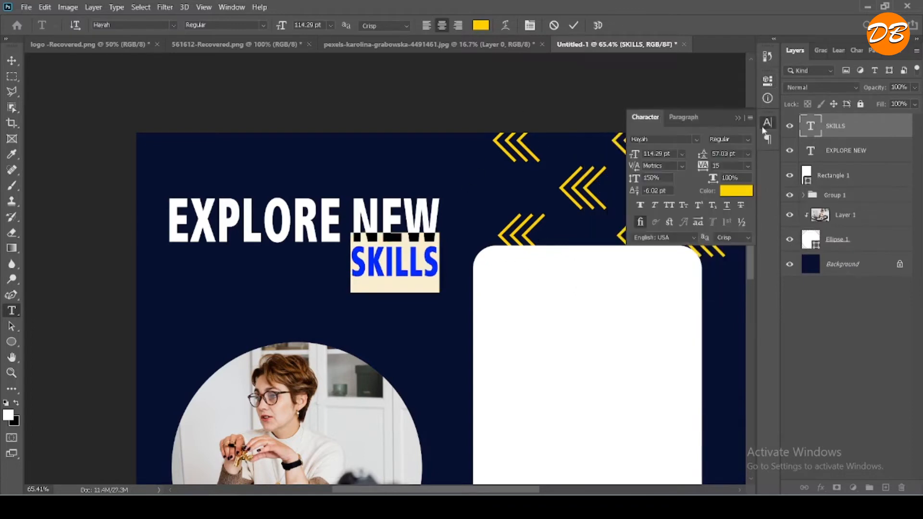
{"action": "left_click", "coordinate": [642, 205]}
{"action": "left_click", "coordinate": [572, 28]}
{"action": "key", "text": "v"}
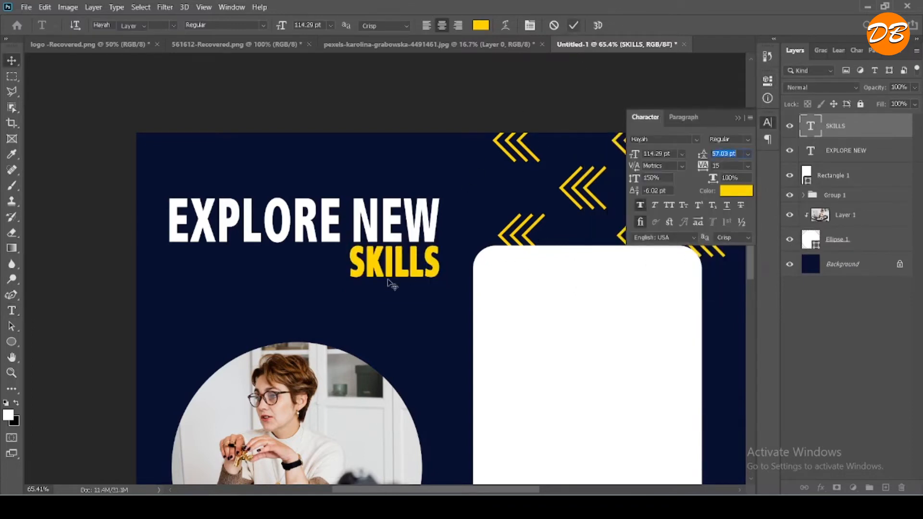
- Move the circular photo together with its clipping ellipse slightly down, leaving more space beneath the headline
{"action": "scroll", "coordinate": [330, 295], "scroll_direction": "down", "scroll_amount": 5}
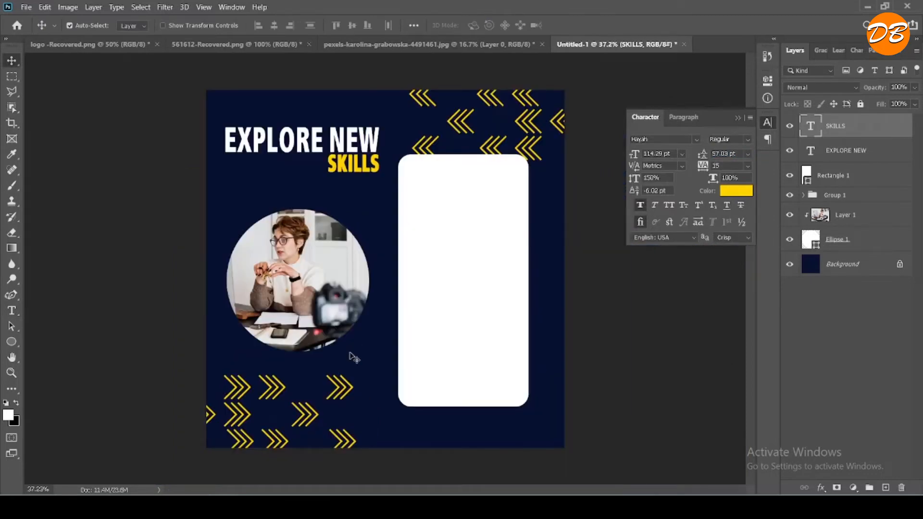
{"action": "left_click", "coordinate": [865, 239]}
{"action": "left_click", "coordinate": [862, 222], "text": "shift"}
{"action": "left_click_drag", "start_coordinate": [305, 282], "coordinate": [301, 285]}
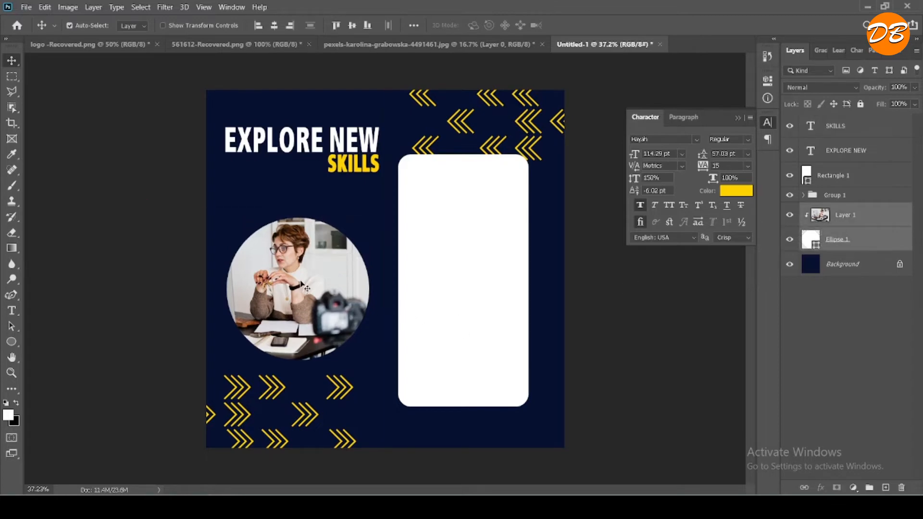
{"action": "left_click", "coordinate": [152, 267]}
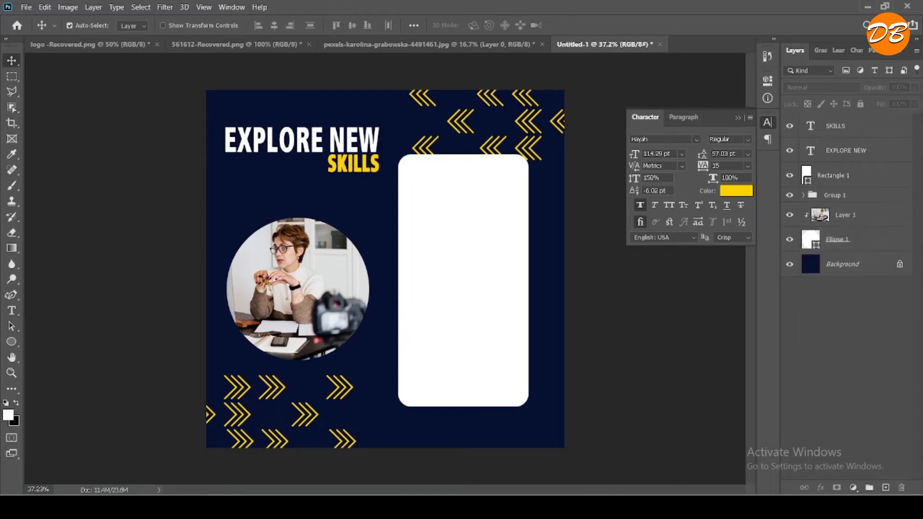
- Add a yellow "SUBTITTLE HERE" text line between the headline and the circular photo
{"action": "key", "text": "p"}
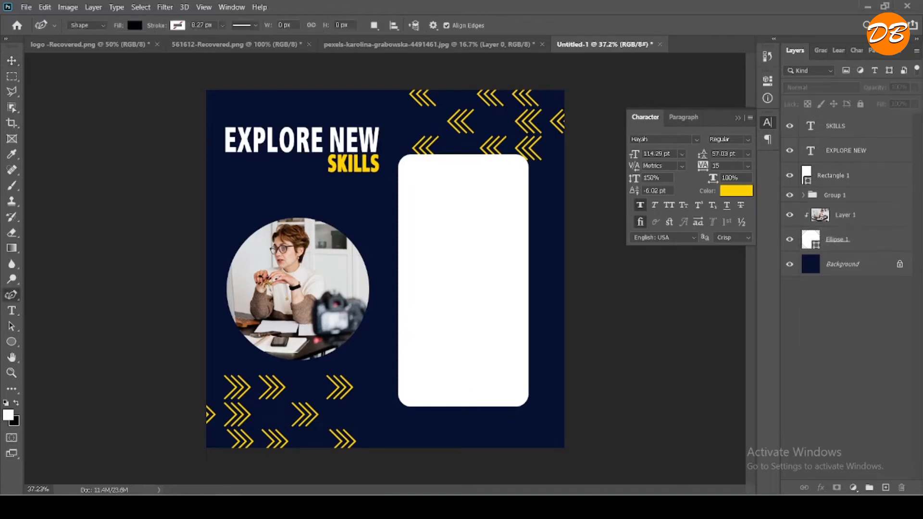
{"action": "left_click", "coordinate": [11, 311]}
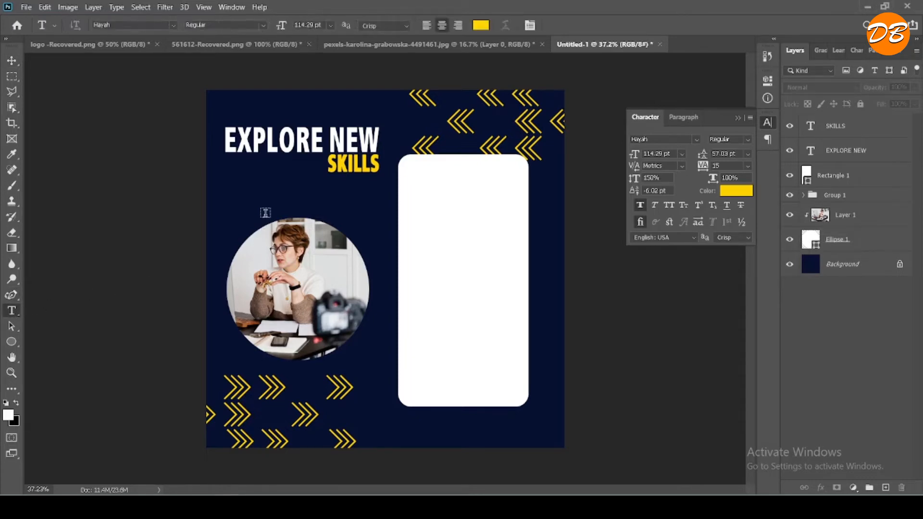
{"action": "left_click", "coordinate": [279, 200]}
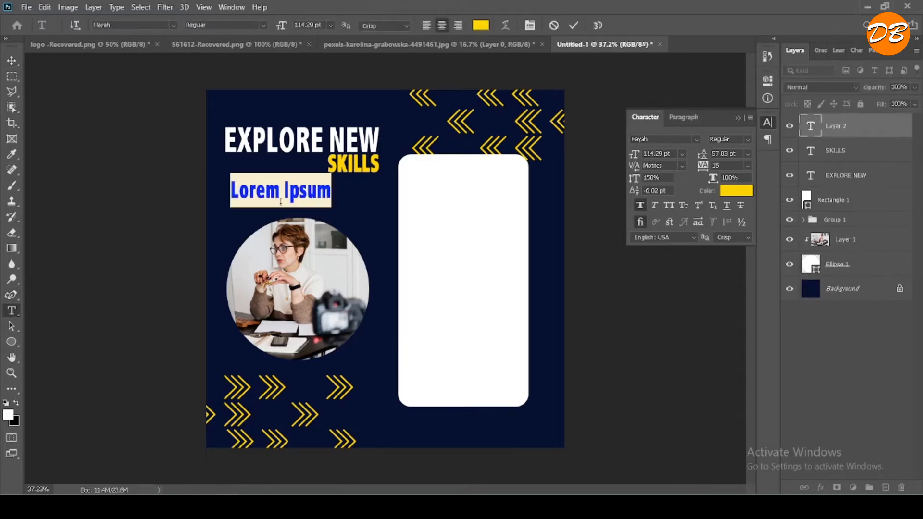
{"action": "type", "text": "SUB"}
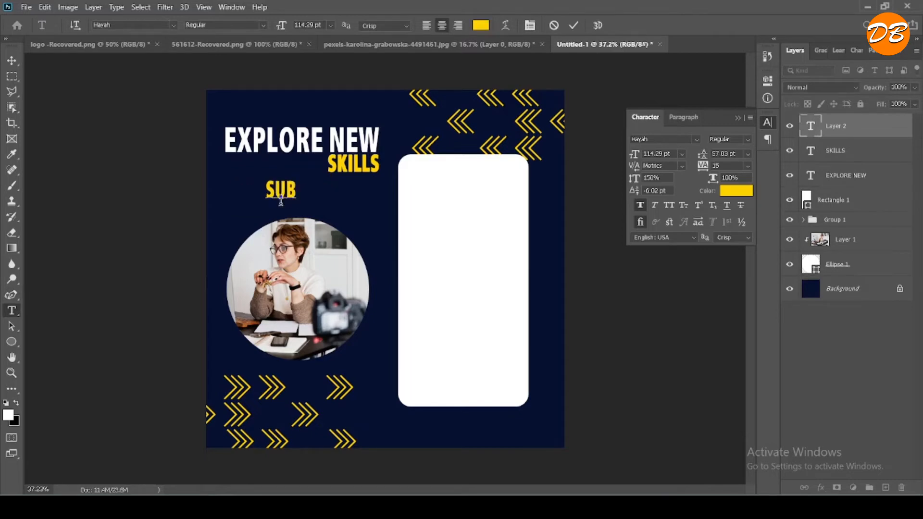
{"action": "type", "text": "TITTLE"}
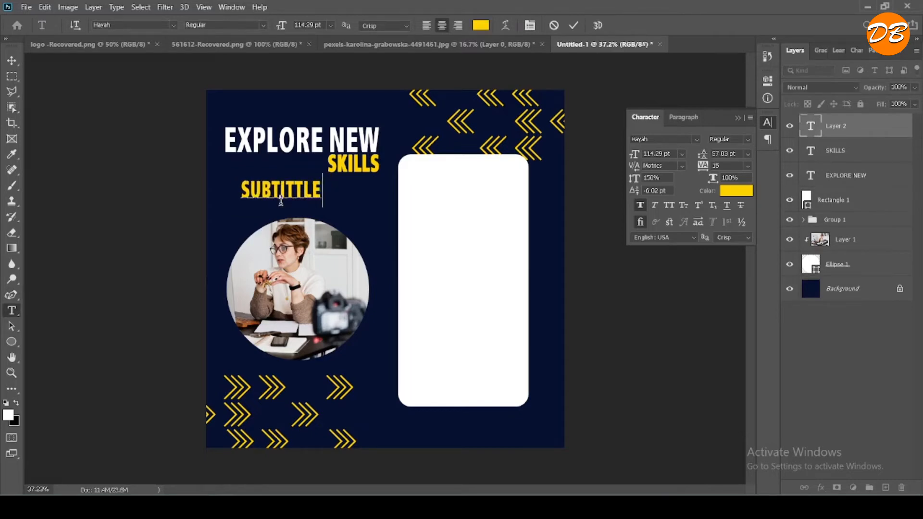
{"action": "type", "text": " HERE"}
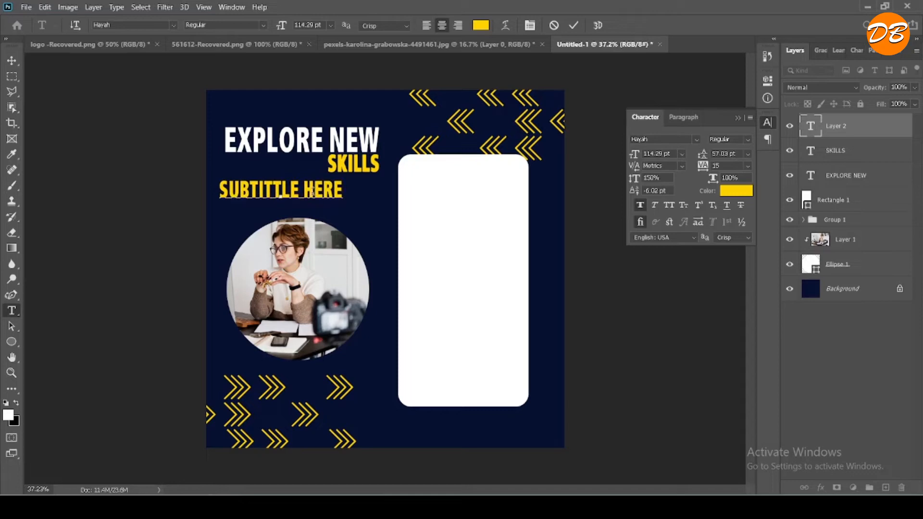
- Reduce the "SUBTITTLE HERE" text to 76.29 pt and commit the edit
{"action": "triple_click", "coordinate": [281, 191]}
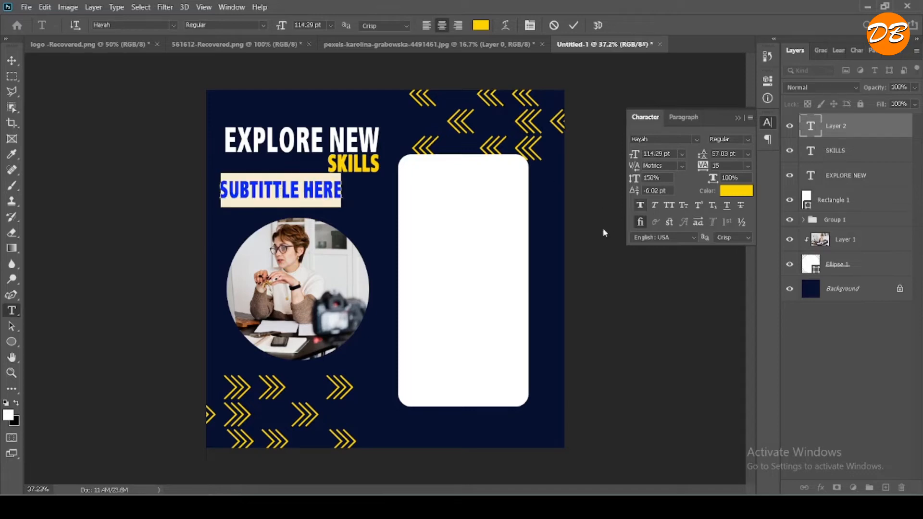
{"action": "scroll", "coordinate": [255, 195], "scroll_direction": "up", "scroll_amount": 5}
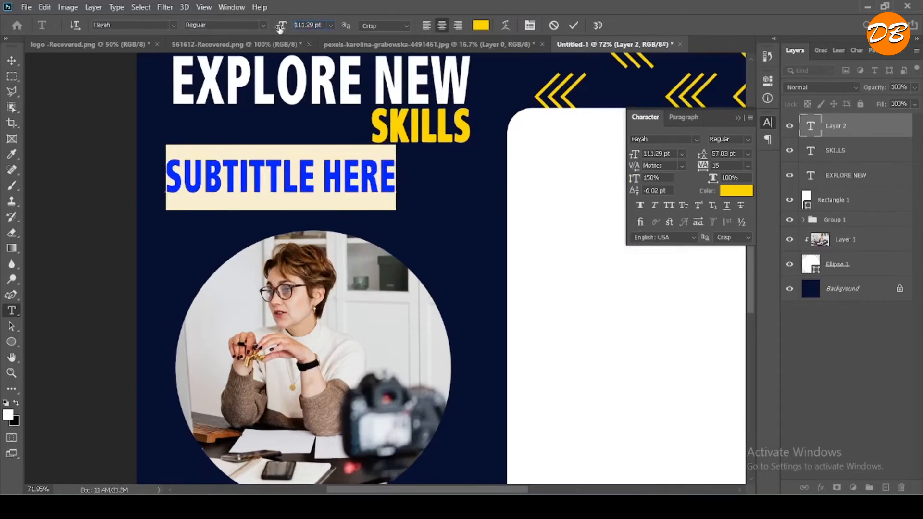
{"action": "mouse_move", "coordinate": [281, 29]}
{"action": "left_mouse_down"}
{"action": "mouse_move", "coordinate": [258, 32]}
{"action": "mouse_move", "coordinate": [288, 30]}
{"action": "left_mouse_up"}
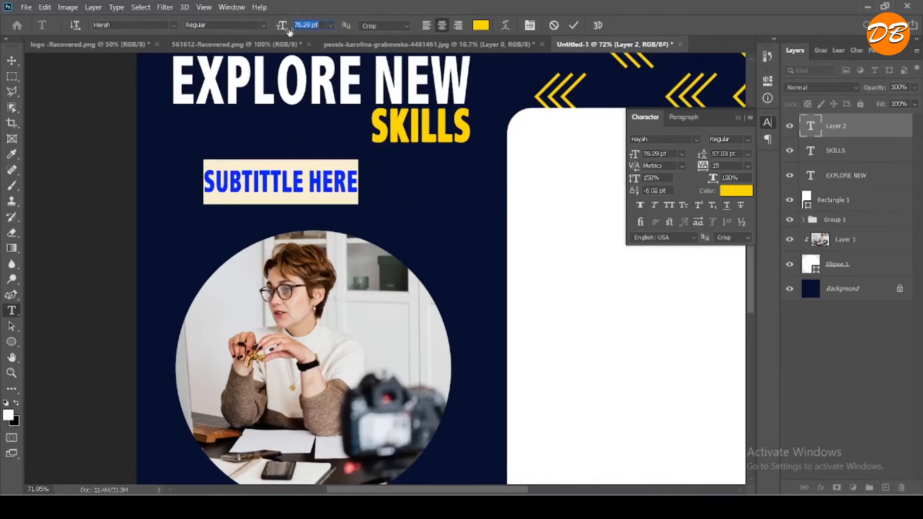
{"action": "left_click", "coordinate": [573, 25]}
- Position "SUBTITTLE HERE" just above the circular photo, roughly centered over it
{"action": "left_click", "coordinate": [11, 61]}
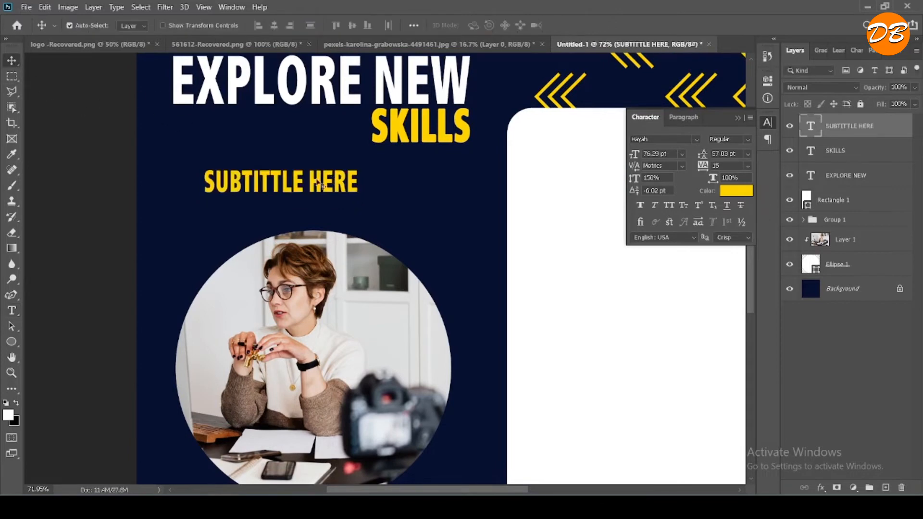
{"action": "left_click_drag", "start_coordinate": [293, 189], "coordinate": [325, 207]}
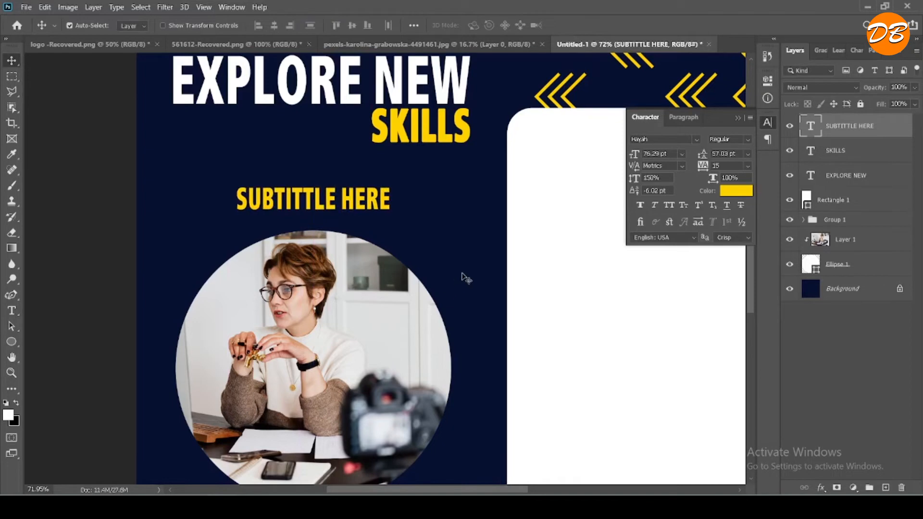
{"action": "key", "text": "ctrl+0"}
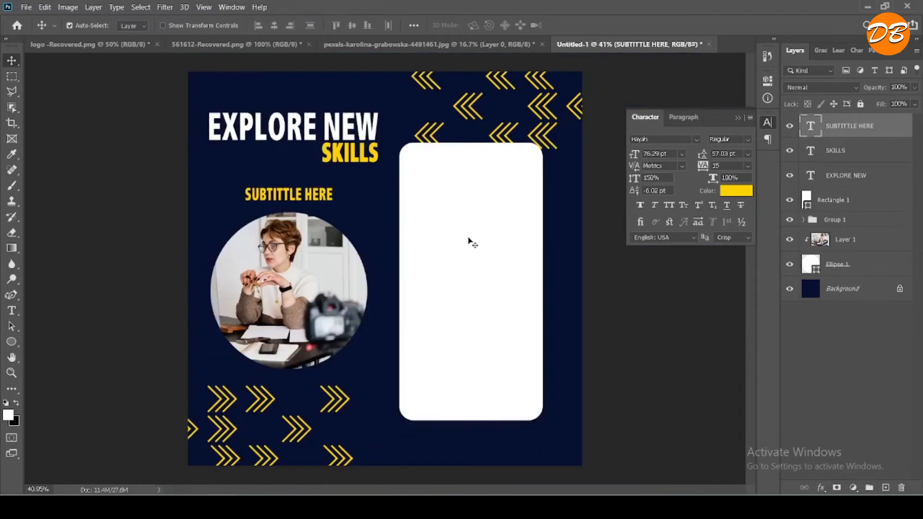
{"action": "scroll", "coordinate": [521, 185], "scroll_direction": "up", "scroll_amount": 3}
{"action": "scroll", "coordinate": [527, 194], "scroll_direction": "down", "scroll_amount": 1}
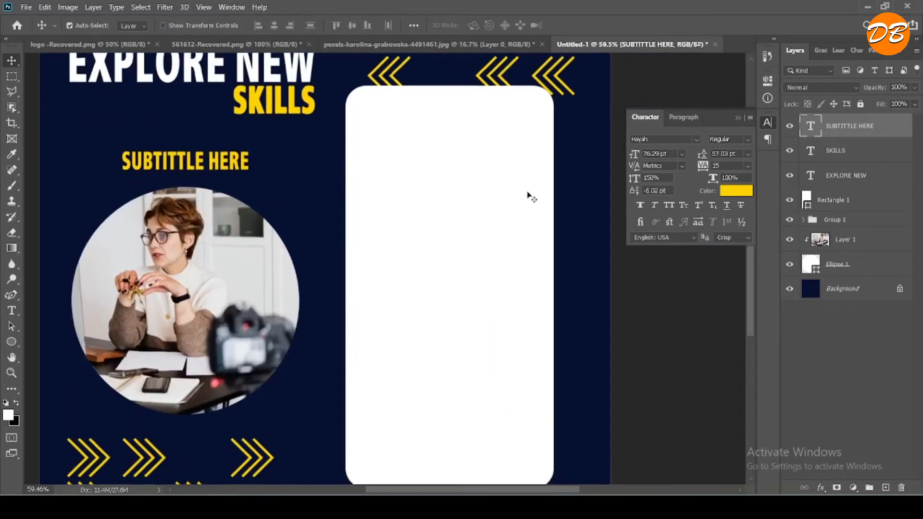
{"action": "scroll", "coordinate": [528, 194], "scroll_direction": "down", "scroll_amount": 1}
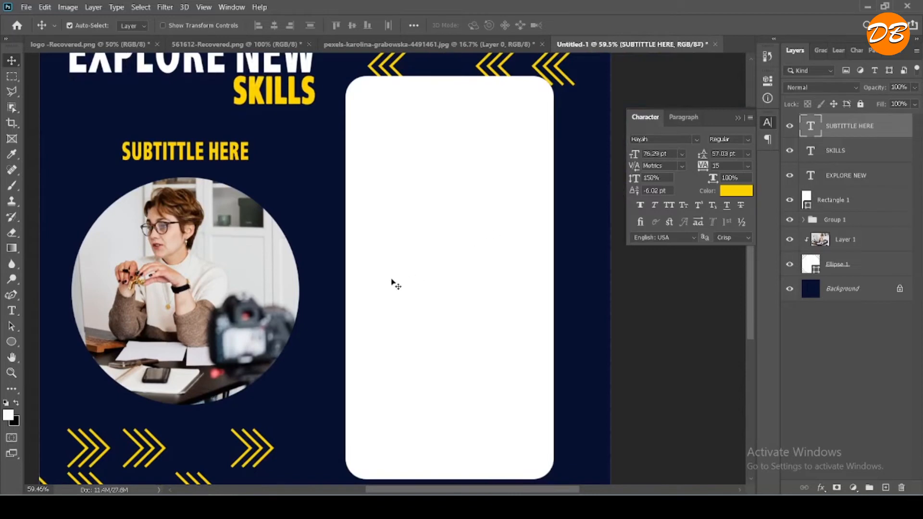
{"action": "scroll", "coordinate": [392, 283], "scroll_direction": "down", "scroll_amount": 3}
{"action": "scroll", "coordinate": [316, 217], "scroll_direction": "up", "scroll_amount": 3}
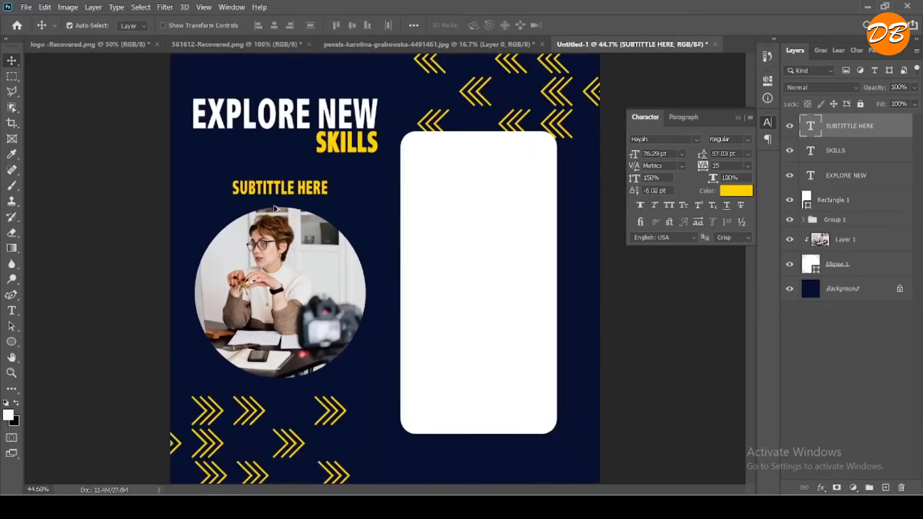
{"action": "left_click_drag", "start_coordinate": [297, 188], "coordinate": [286, 188]}
{"action": "scroll", "coordinate": [283, 298], "scroll_direction": "down", "scroll_amount": 5}
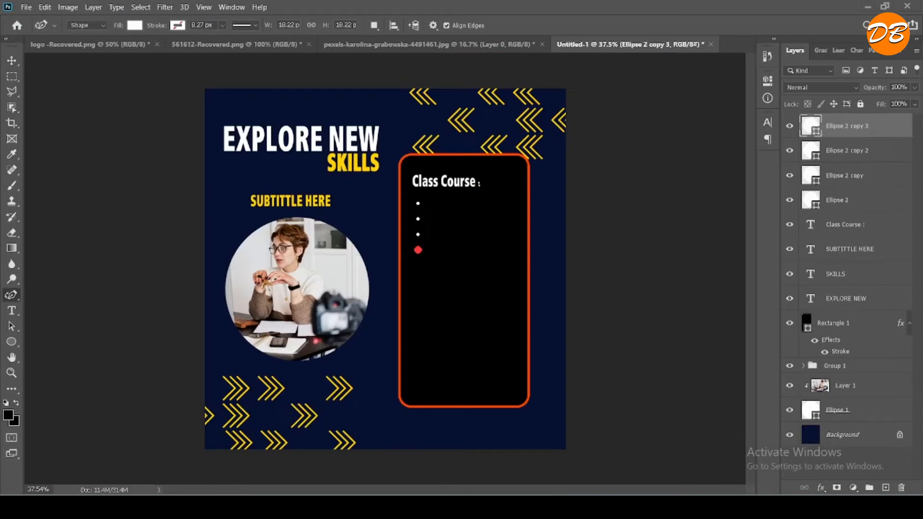
- Add a four-line text reading "UI/UX Design", "Web Design", "Graphic Design" and "3D Animation" to the black panel and place it below the bullets
{"action": "scroll", "coordinate": [468, 243], "scroll_direction": "up", "scroll_amount": 3}
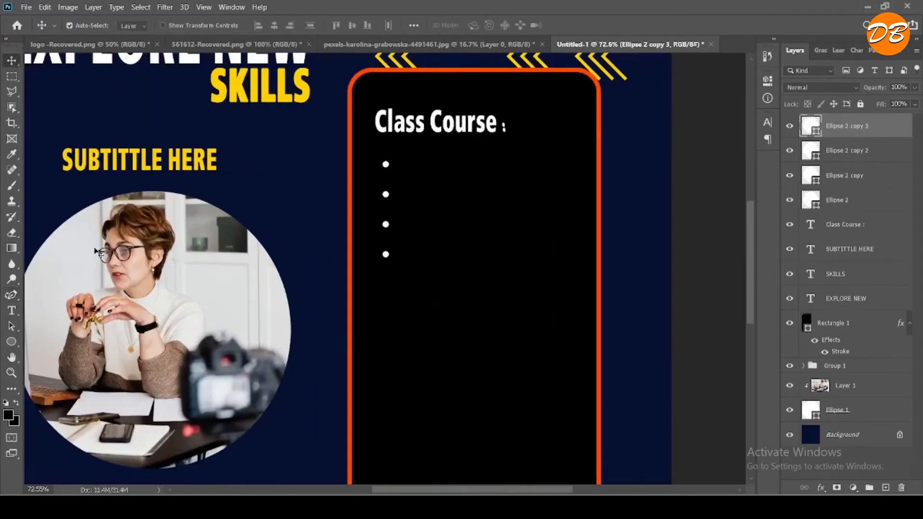
{"action": "left_click", "coordinate": [12, 310]}
{"action": "left_click", "coordinate": [460, 219]}
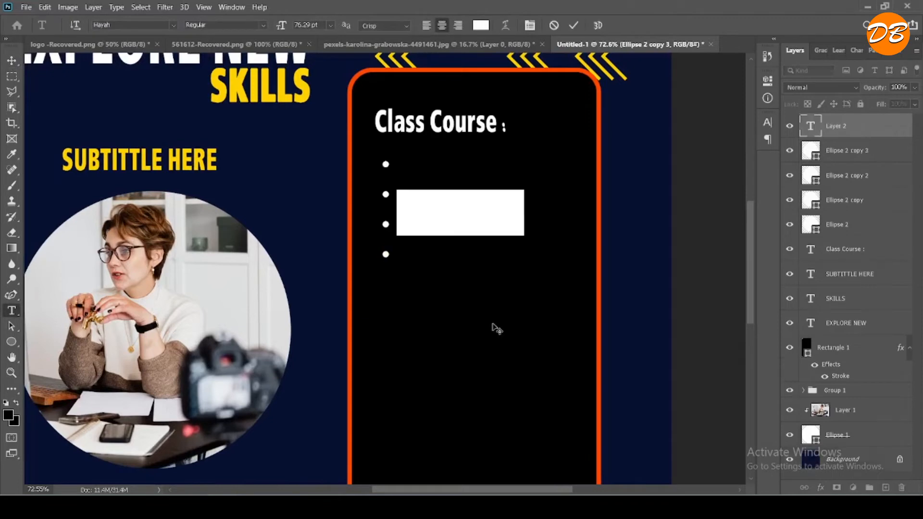
{"action": "type", "text": "UI/UX Design Web Design Graphic Design 3D Animation"}
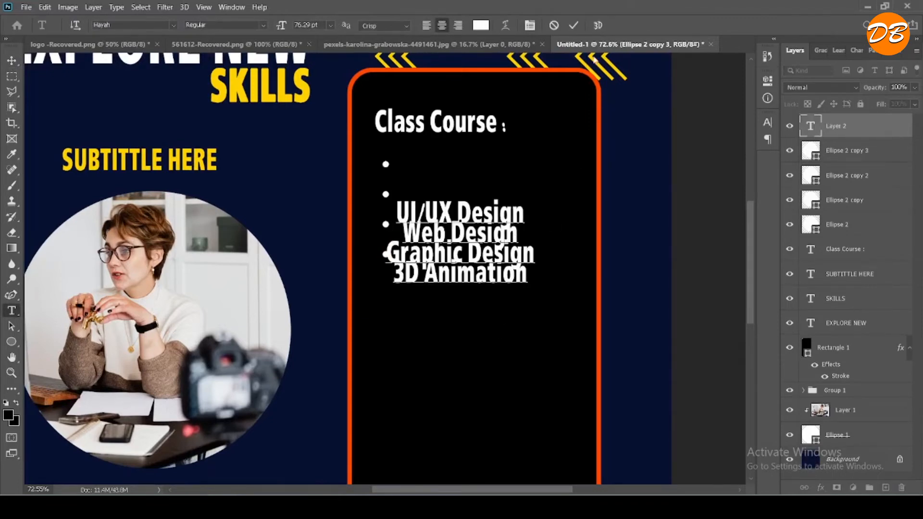
{"action": "left_click", "coordinate": [573, 25]}
{"action": "left_click", "coordinate": [11, 60]}
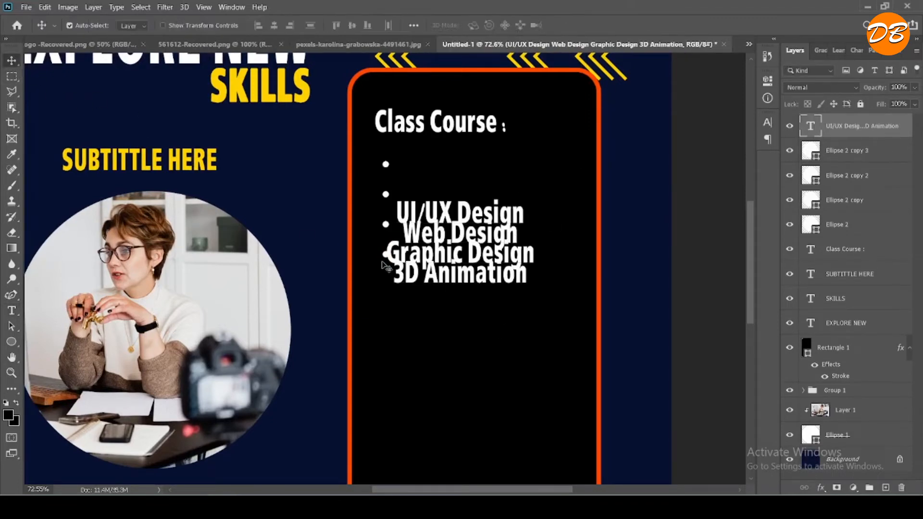
{"action": "left_click_drag", "start_coordinate": [460, 261], "coordinate": [470, 383]}
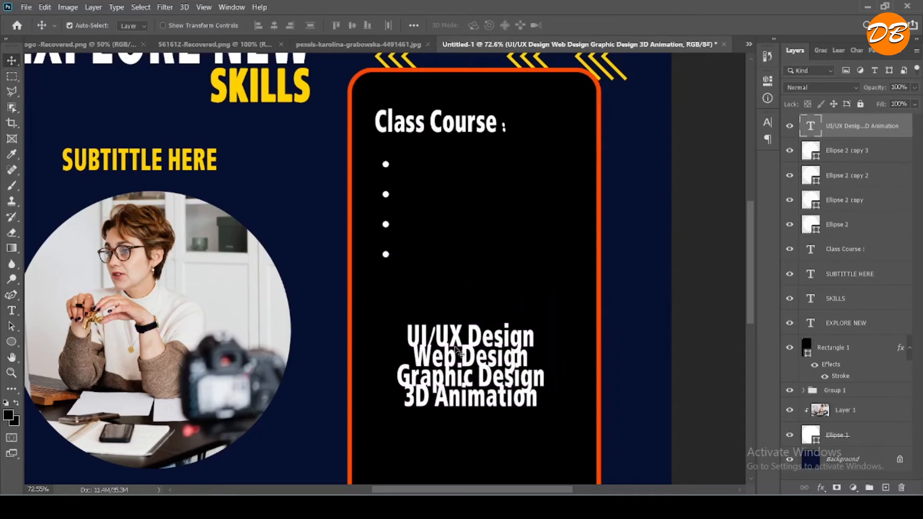
- Create a separate white text line "ui/ux Design" at the first bullet under "Class Course :"
{"action": "left_click", "coordinate": [13, 312]}
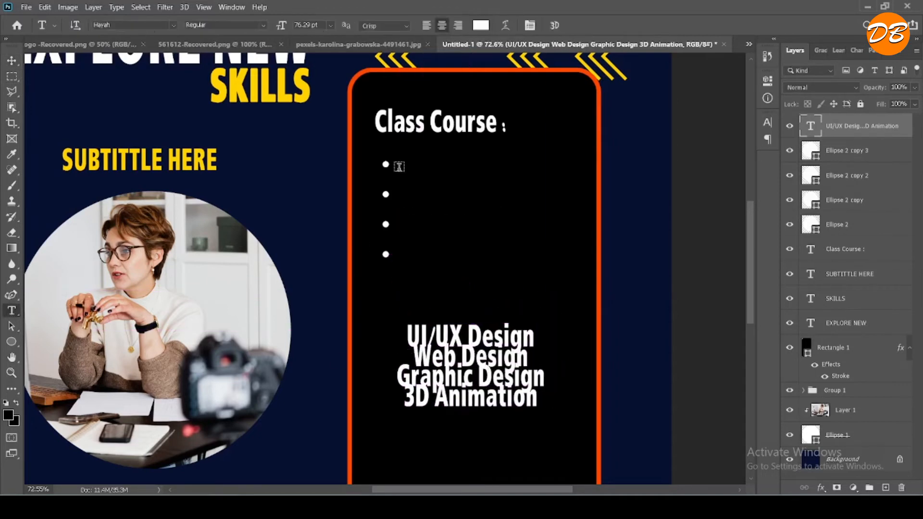
{"action": "left_click", "coordinate": [504, 339]}
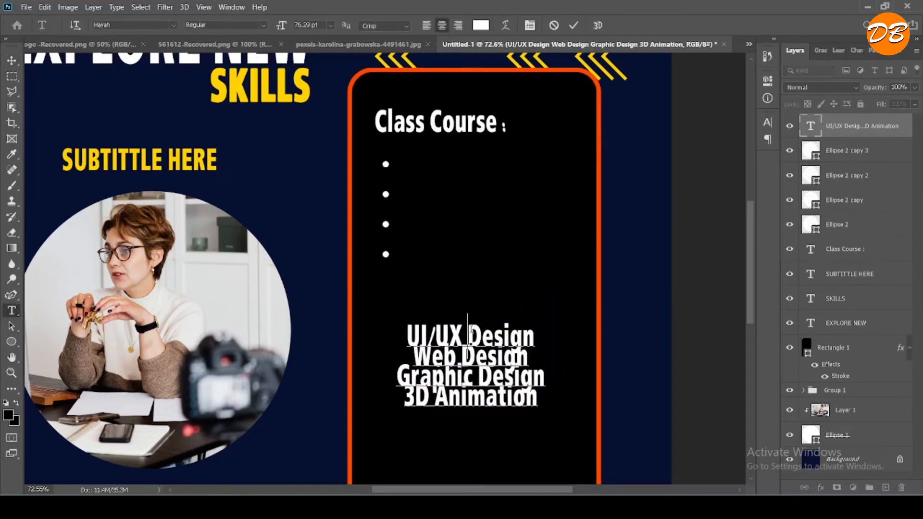
{"action": "left_click", "coordinate": [554, 26]}
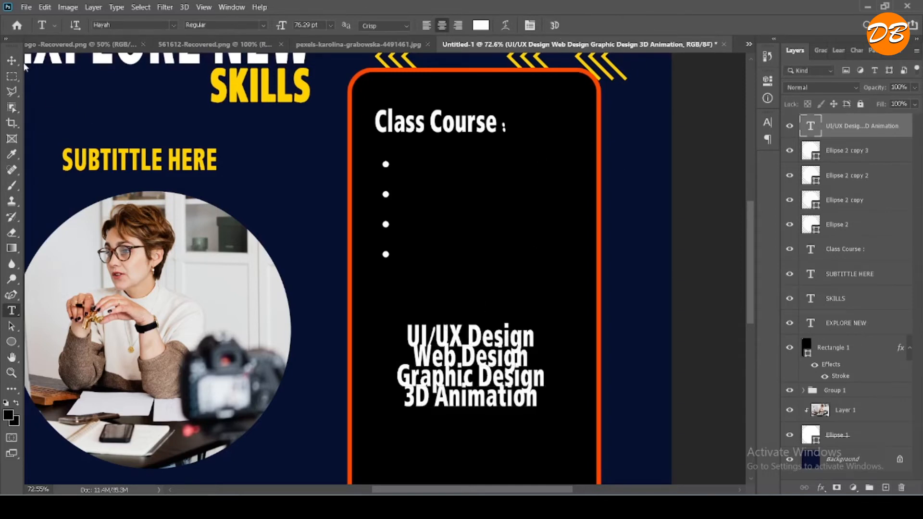
{"action": "left_click", "coordinate": [408, 164]}
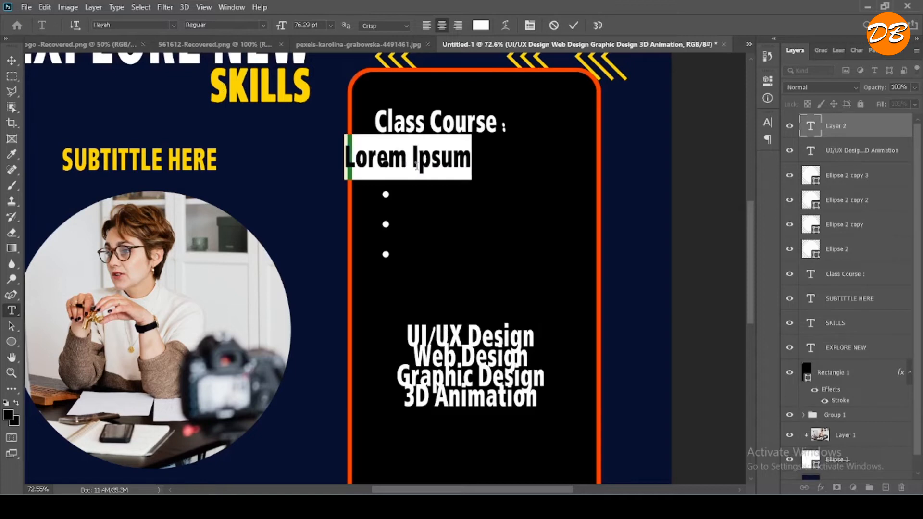
{"action": "type", "text": "U"}
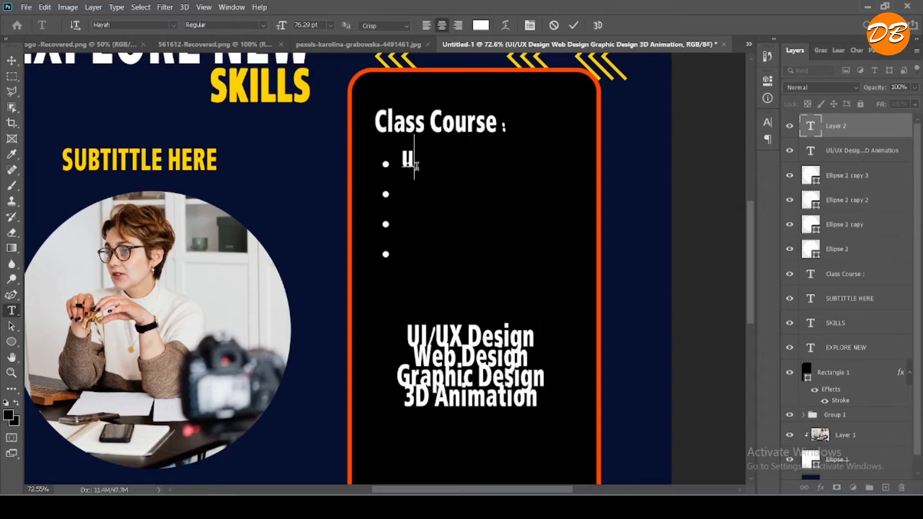
{"action": "type", "text": "i/ux D"}
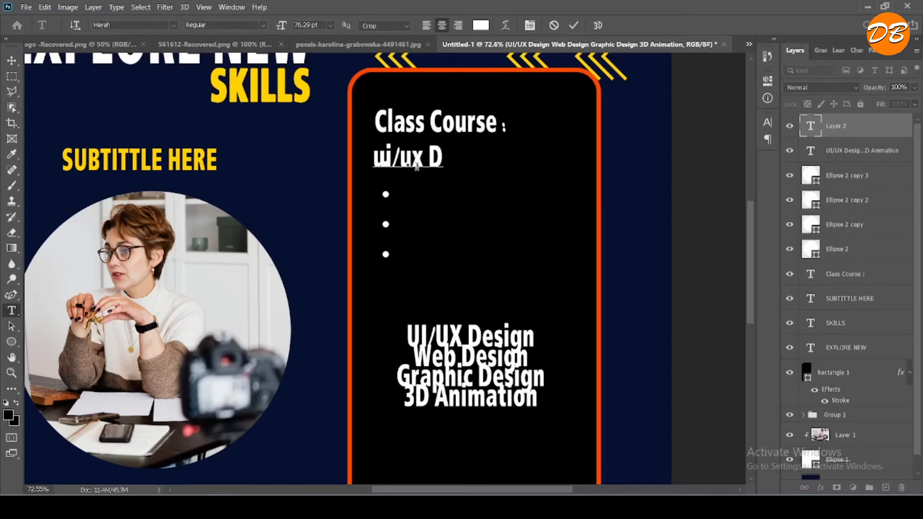
{"action": "type", "text": "e"}
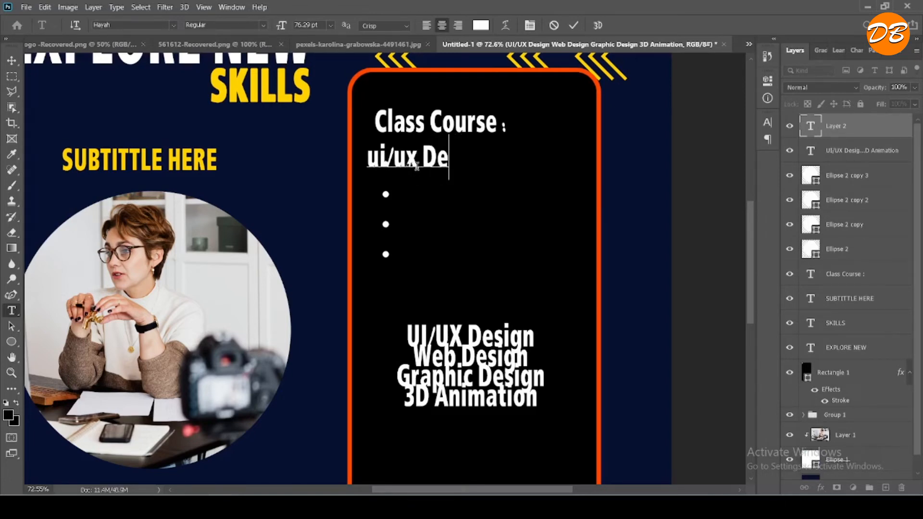
{"action": "type", "text": "sign"}
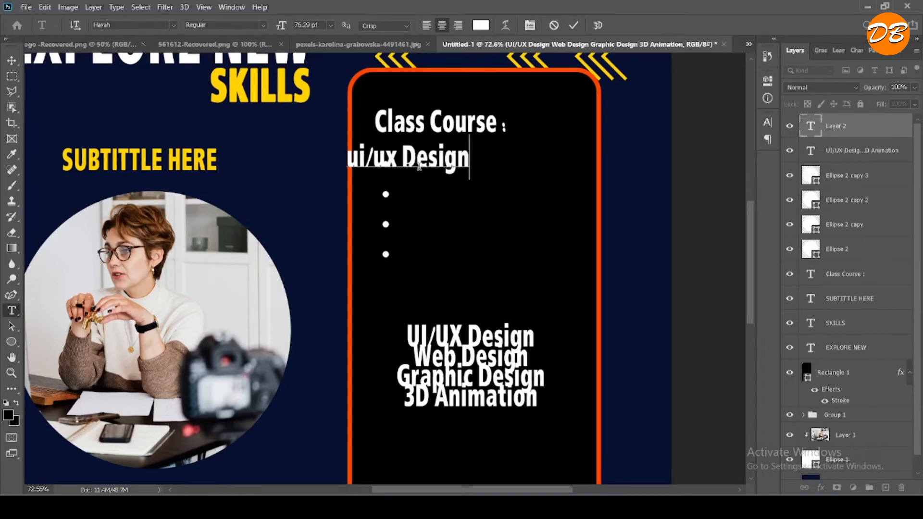
{"action": "left_click", "coordinate": [573, 25]}
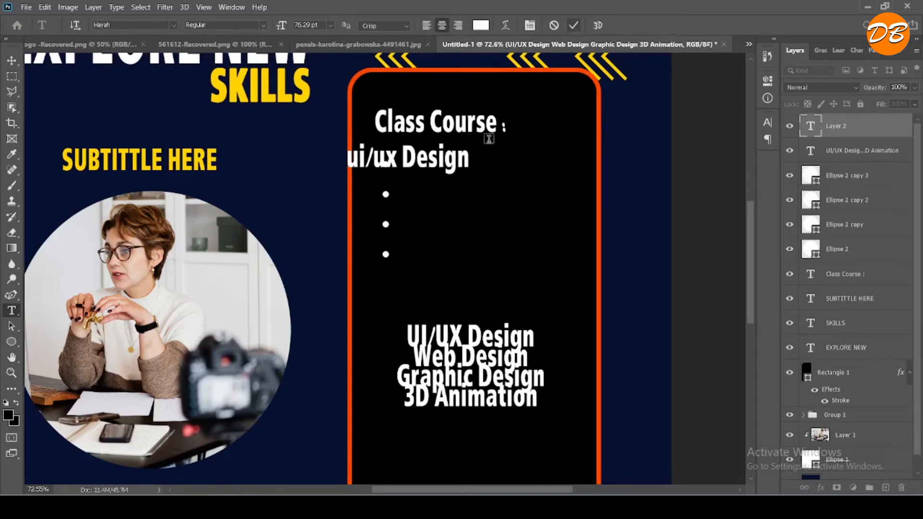
- Move the "ui/ux Design" line to the right of the first bullet and nudge it left to sit close to the dot
{"action": "left_click", "coordinate": [11, 60]}
{"action": "left_click_drag", "start_coordinate": [418, 163], "coordinate": [469, 169]}
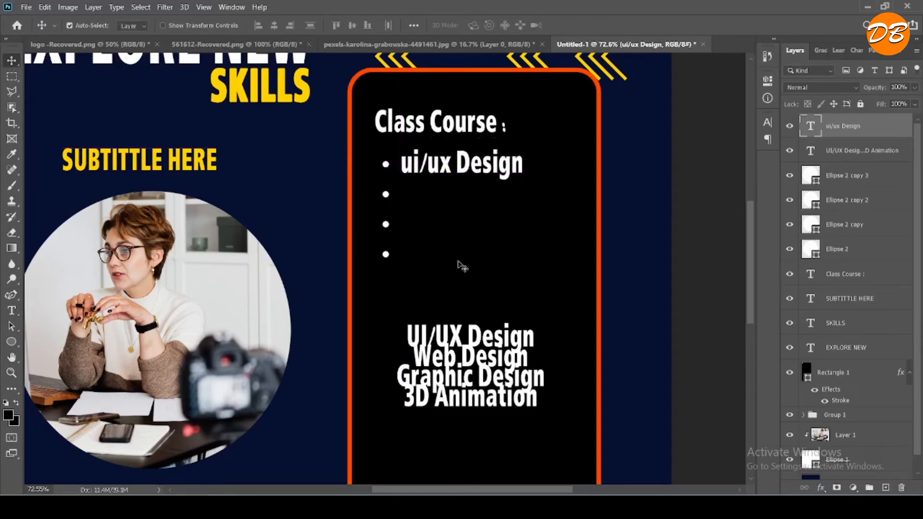
{"action": "key", "text": "Left"}
{"action": "key", "text": "Left"}
{"action": "key", "text": "Left"}
{"action": "key", "text": "Left"}
{"action": "key", "text": "Left"}
{"action": "key", "text": "Left"}
{"action": "key", "text": "Left"}
{"action": "key", "text": "Left"}
{"action": "key", "text": "Left"}
{"action": "key", "text": "Left"}
{"action": "key", "text": "Left"}
{"action": "key", "text": "Left"}
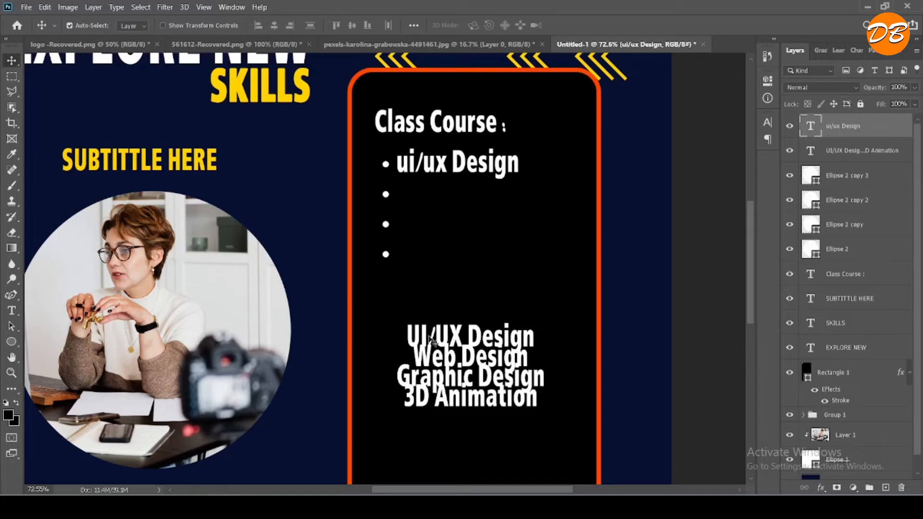
- Add a separate white text line reading "web design" at the second bullet under "Class Course :"
{"action": "left_click", "coordinate": [12, 310]}
{"action": "left_click", "coordinate": [408, 198]}
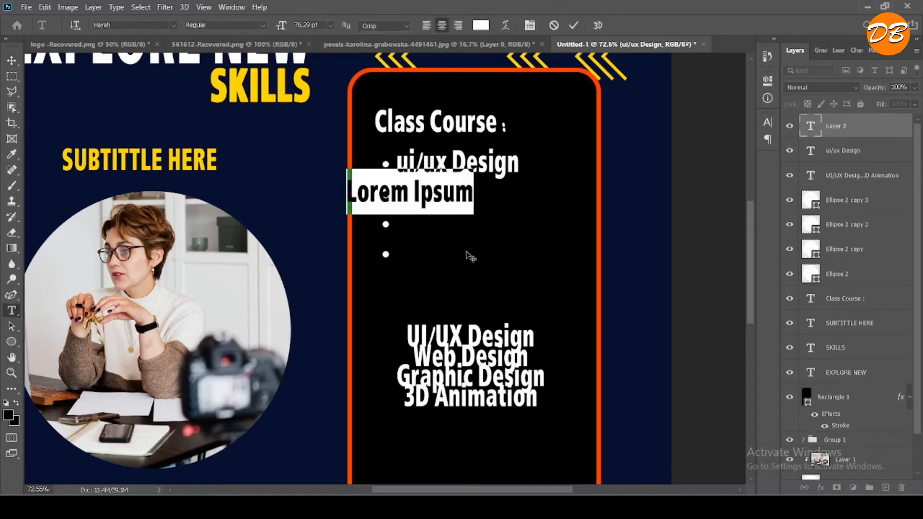
{"action": "type", "text": "we"}
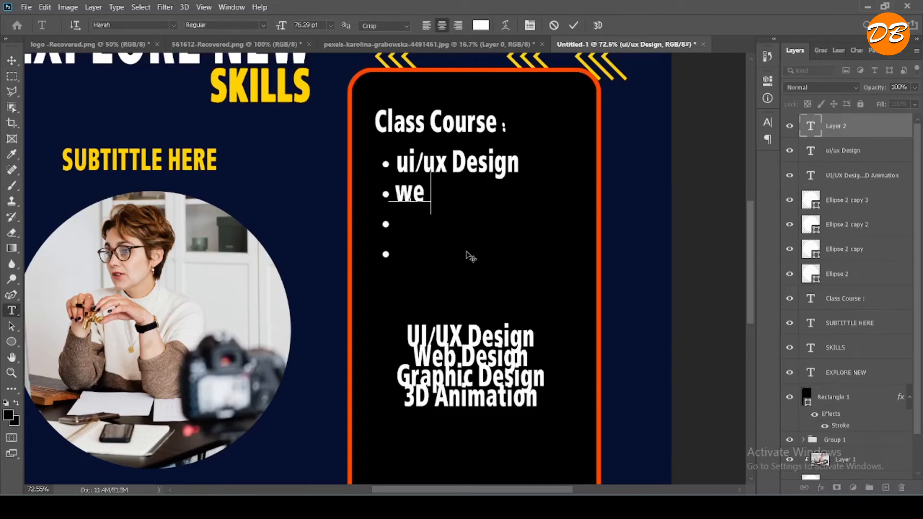
{"action": "type", "text": "b de"}
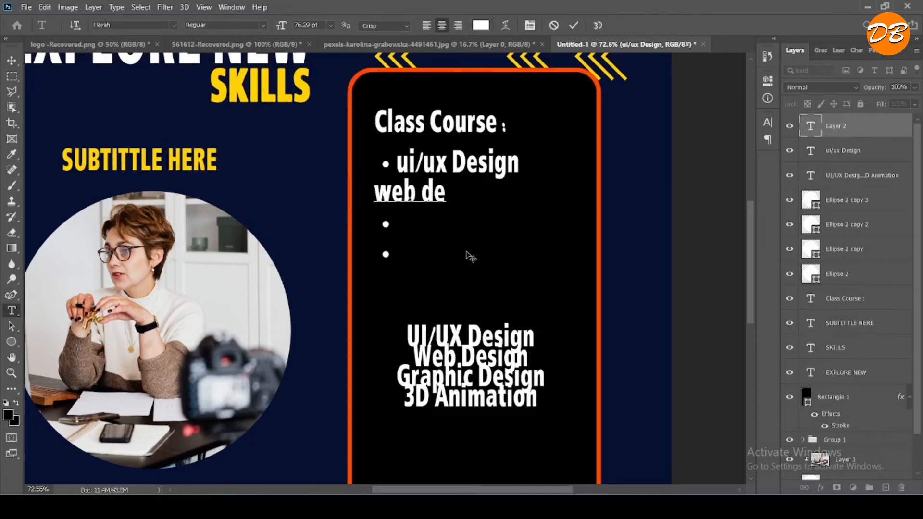
{"action": "type", "text": "sign"}
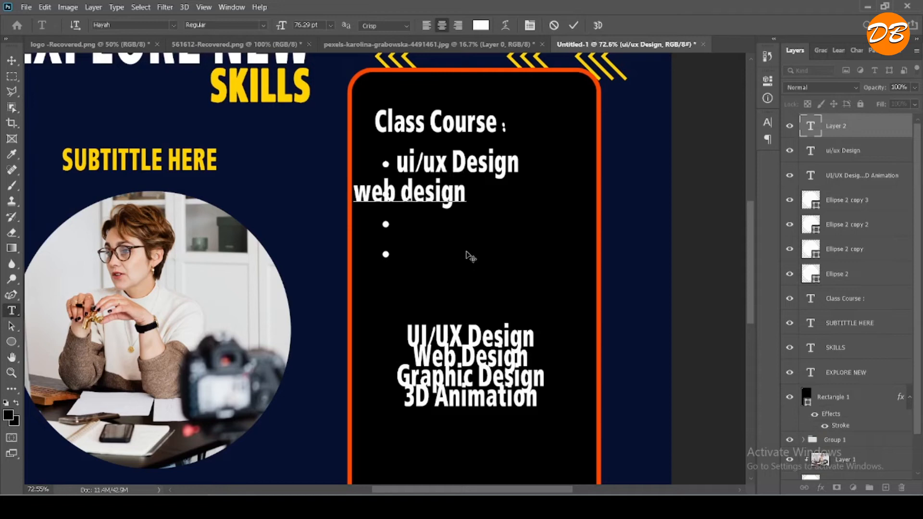
- Capitalise both words of the new line to read "Web Design" and place it just beside the second bullet
{"action": "left_click", "coordinate": [413, 189]}
{"action": "key", "text": "BackSpace"}
{"action": "type", "text": "D"}
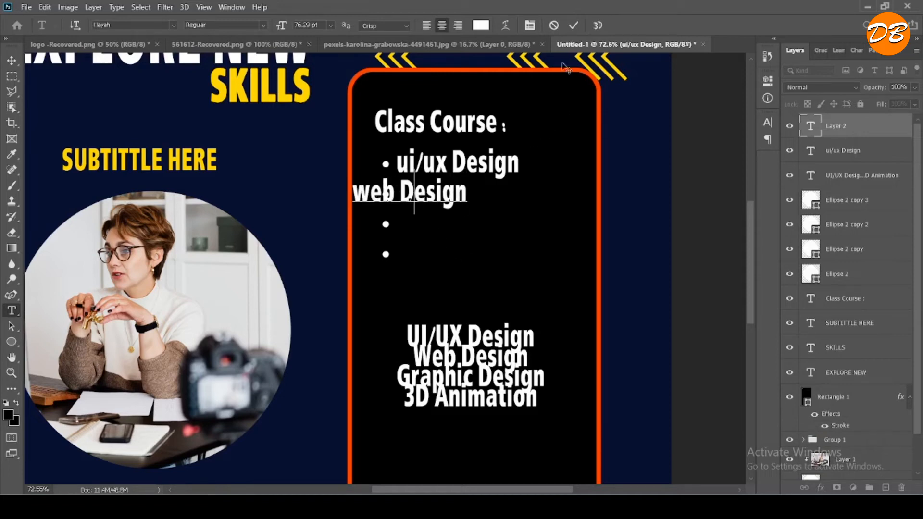
{"action": "left_click", "coordinate": [367, 190]}
{"action": "key", "text": "BackSpace"}
{"action": "type", "text": "W"}
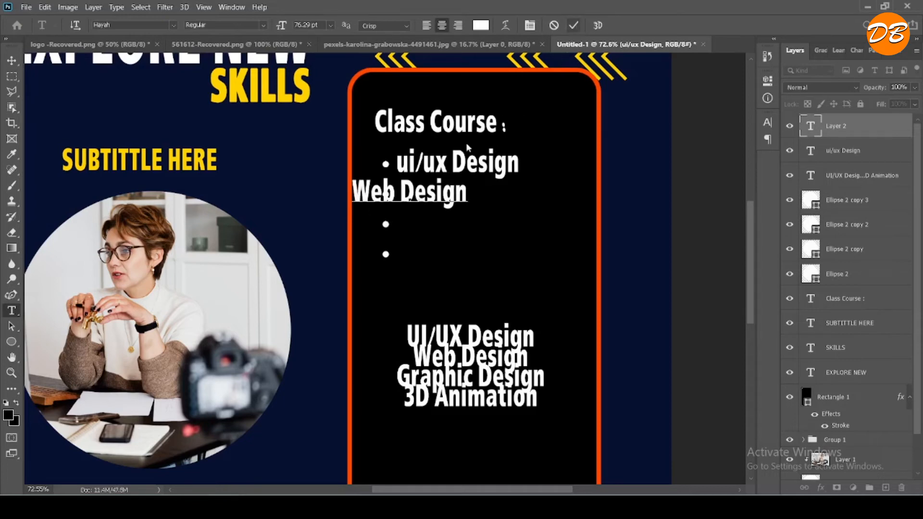
{"action": "key", "text": "ctrl+Return"}
{"action": "key", "text": "v"}
{"action": "left_click_drag", "start_coordinate": [421, 201], "coordinate": [458, 203]}
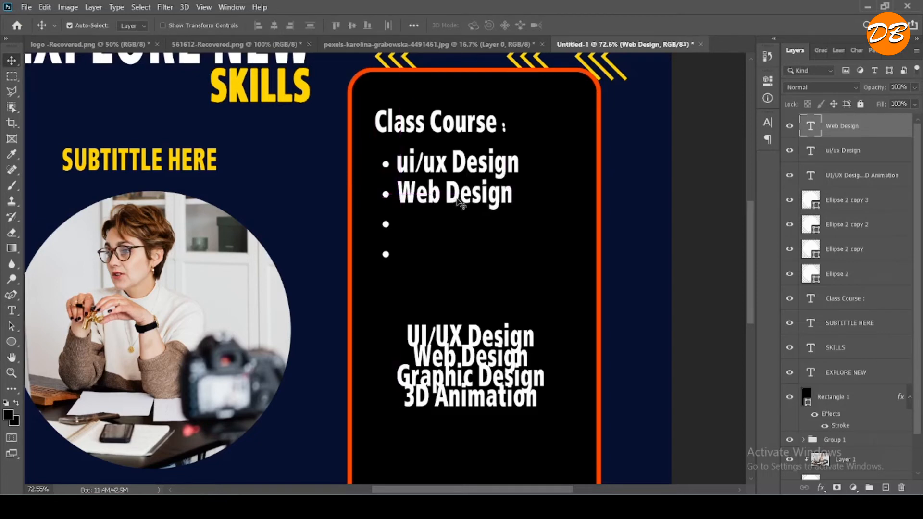
- Add a separate text line reading "Graphic Design" and place it just beside the third bullet, aligned with the lines above
{"action": "left_click", "coordinate": [473, 366]}
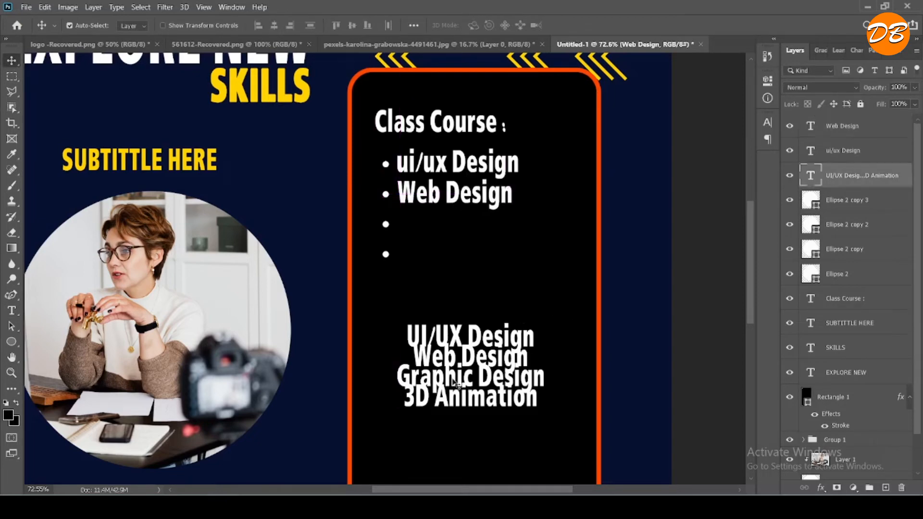
{"action": "left_click", "coordinate": [12, 310]}
{"action": "left_click", "coordinate": [477, 288]}
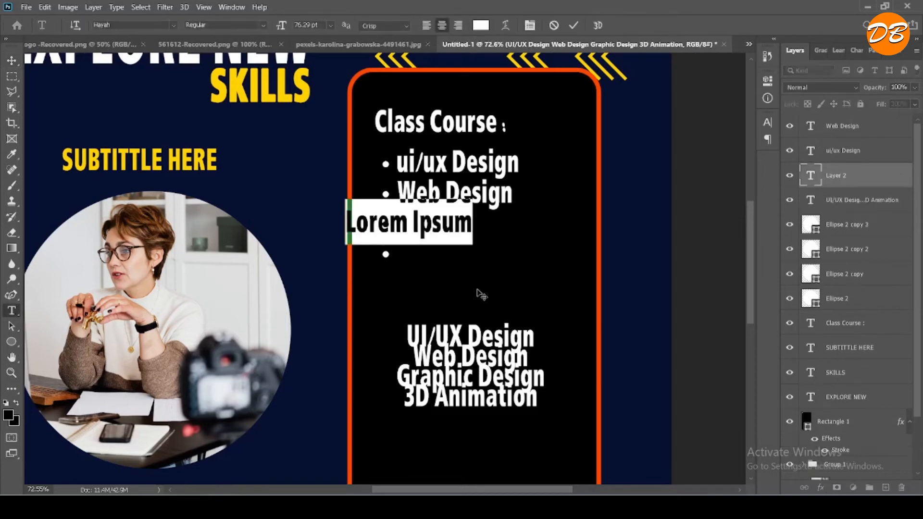
{"action": "type", "text": "G"}
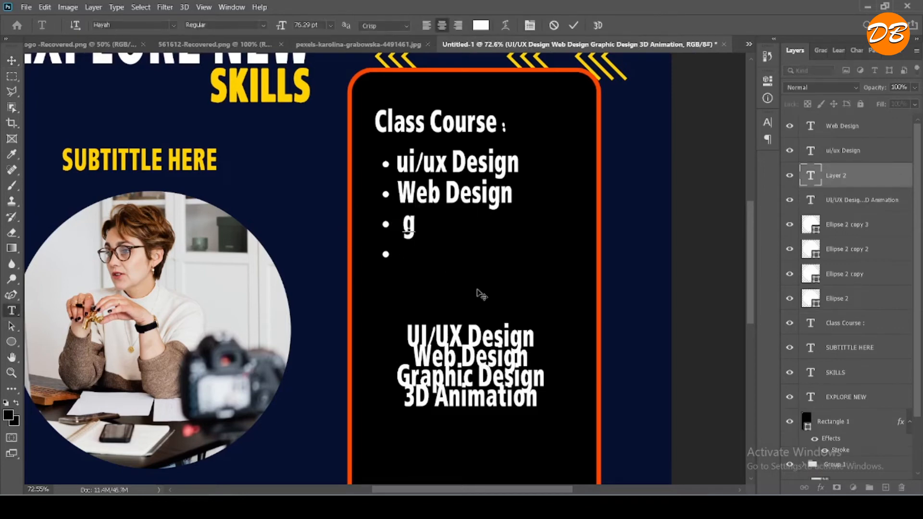
{"action": "type", "text": "ra"}
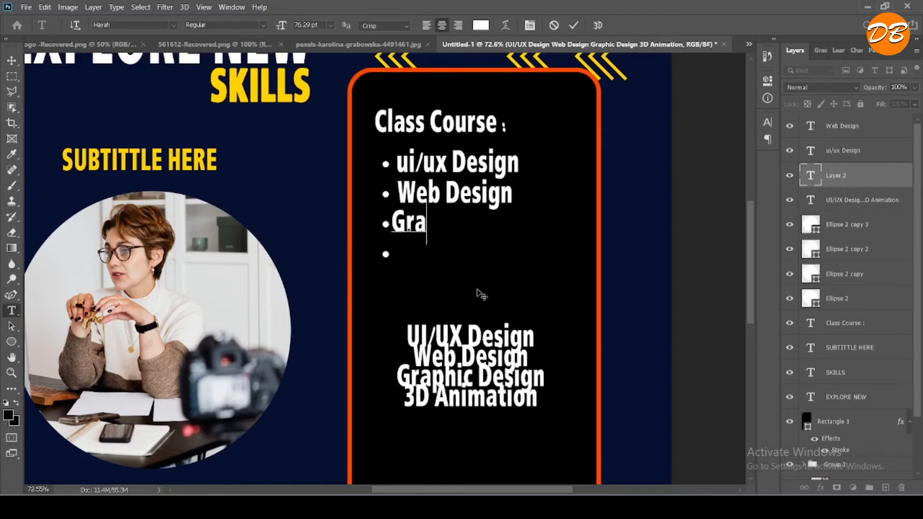
{"action": "type", "text": "phic"}
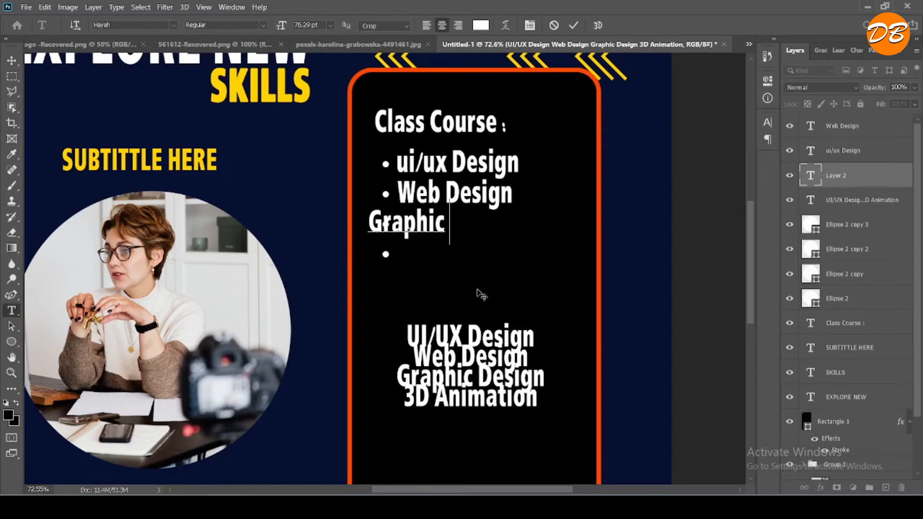
{"action": "type", "text": " Design"}
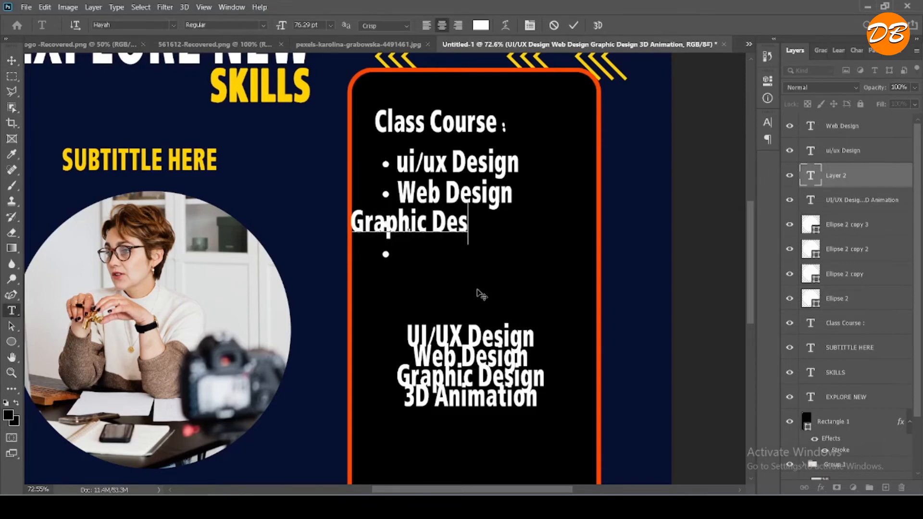
{"action": "left_click", "coordinate": [574, 25]}
{"action": "left_click", "coordinate": [11, 60]}
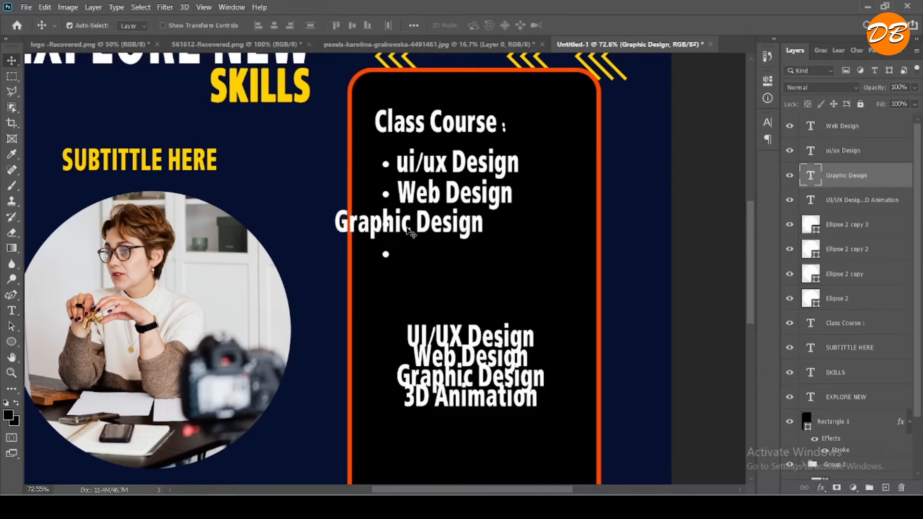
{"action": "left_click_drag", "start_coordinate": [408, 229], "coordinate": [472, 233]}
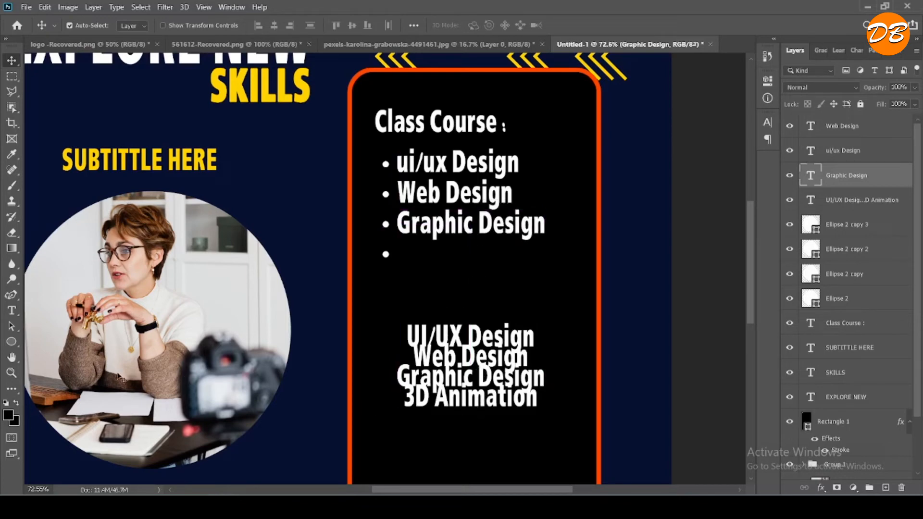
- Add a separate text line reading "3D Animation" and place it just beside the fourth bullet
{"action": "left_click", "coordinate": [12, 310]}
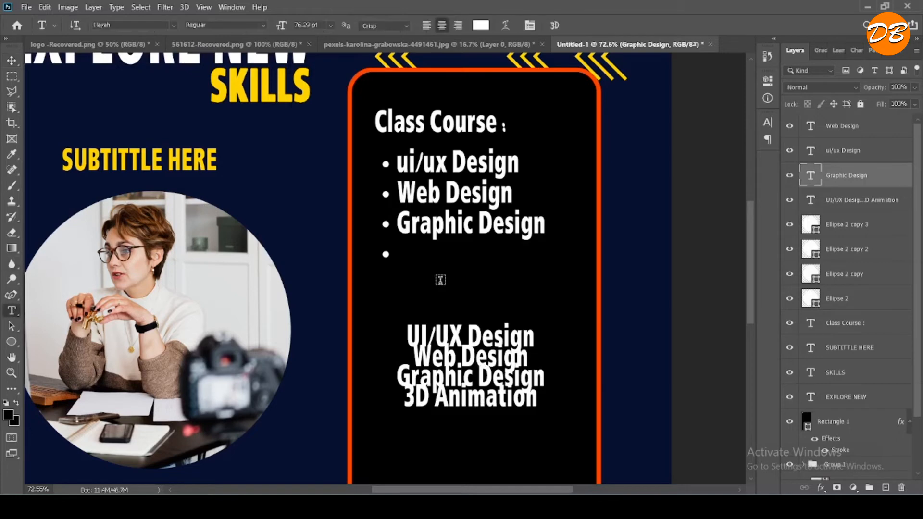
{"action": "left_click", "coordinate": [413, 258]}
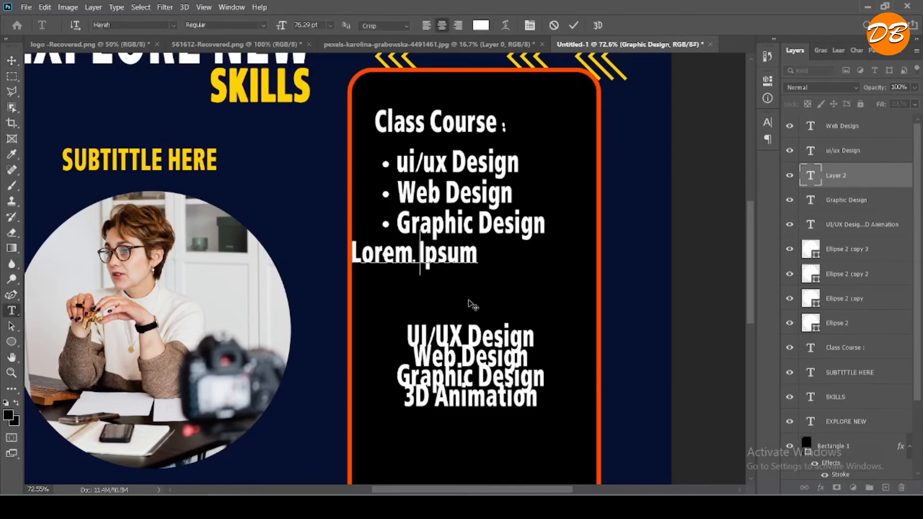
{"action": "type", "text": "• 3D A"}
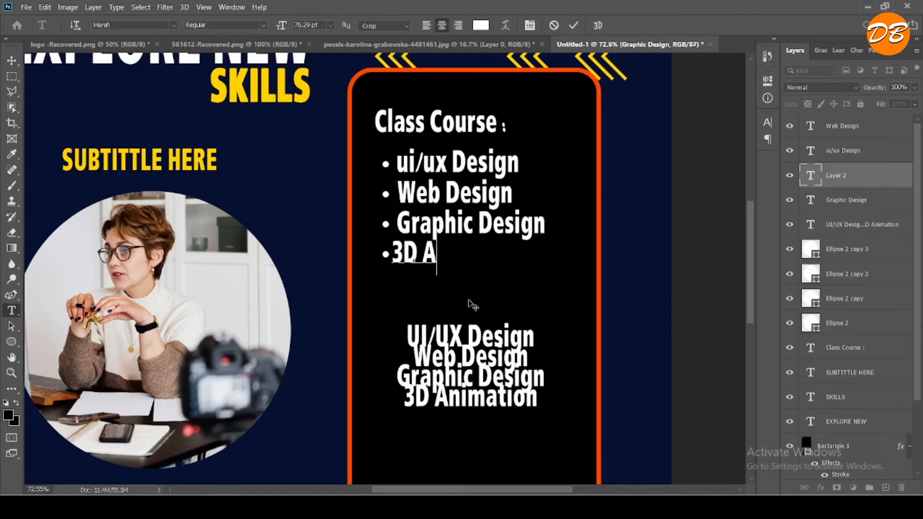
{"action": "type", "text": "nim"}
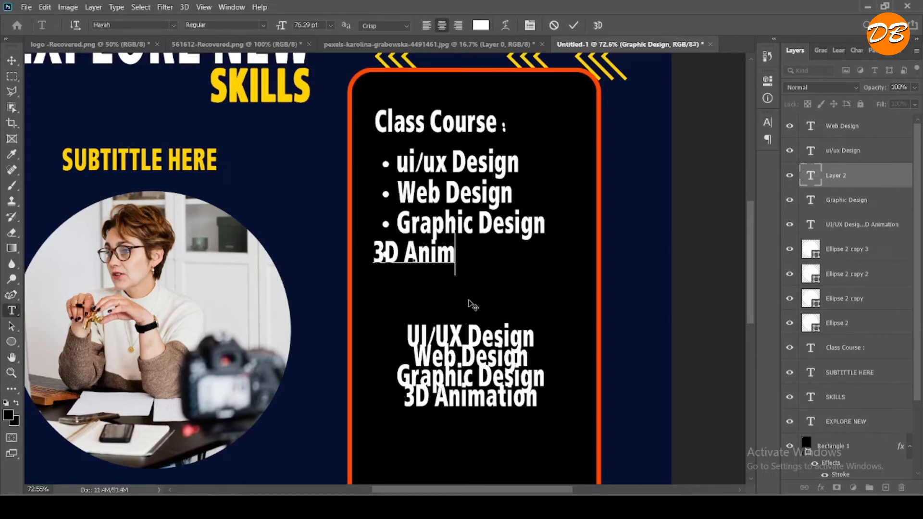
{"action": "type", "text": "ation"}
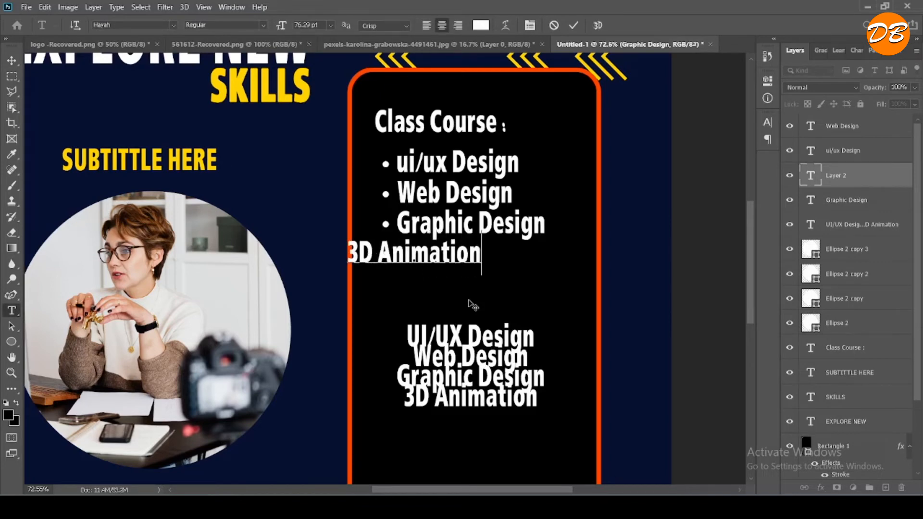
{"action": "left_click", "coordinate": [573, 25]}
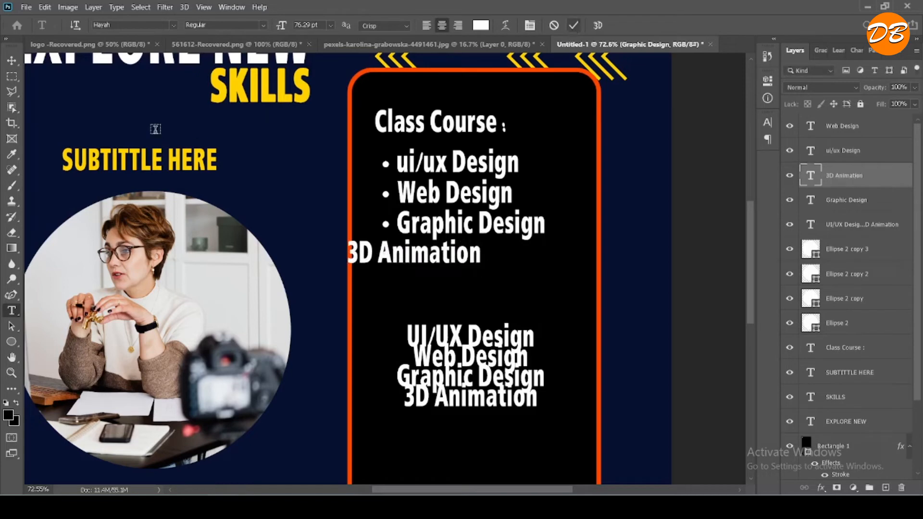
{"action": "left_click", "coordinate": [12, 61]}
{"action": "left_click_drag", "start_coordinate": [393, 262], "coordinate": [440, 259]}
- Set the font size of the bulleted "3D Animation" and "Graphic Design" lines to 50 pt
{"action": "double_click", "coordinate": [454, 251]}
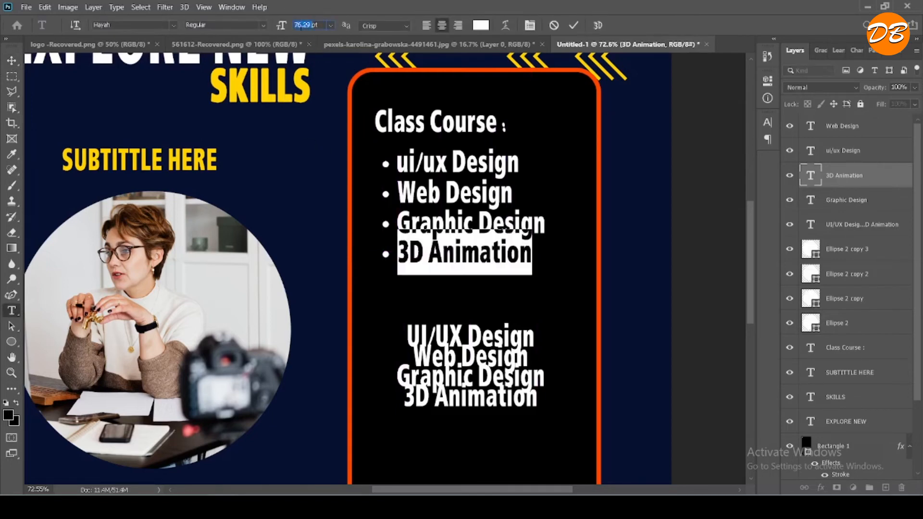
{"action": "key", "text": "Return"}
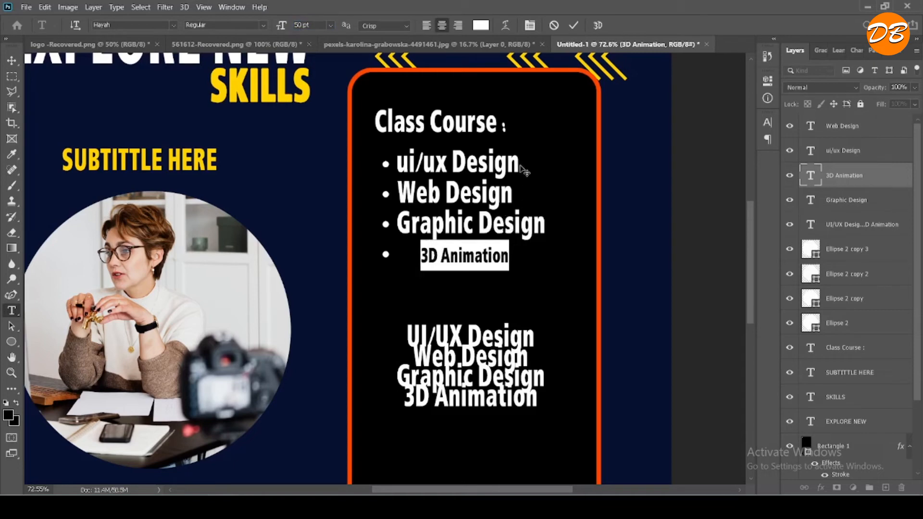
{"action": "left_click", "coordinate": [573, 25]}
{"action": "double_click", "coordinate": [444, 224]}
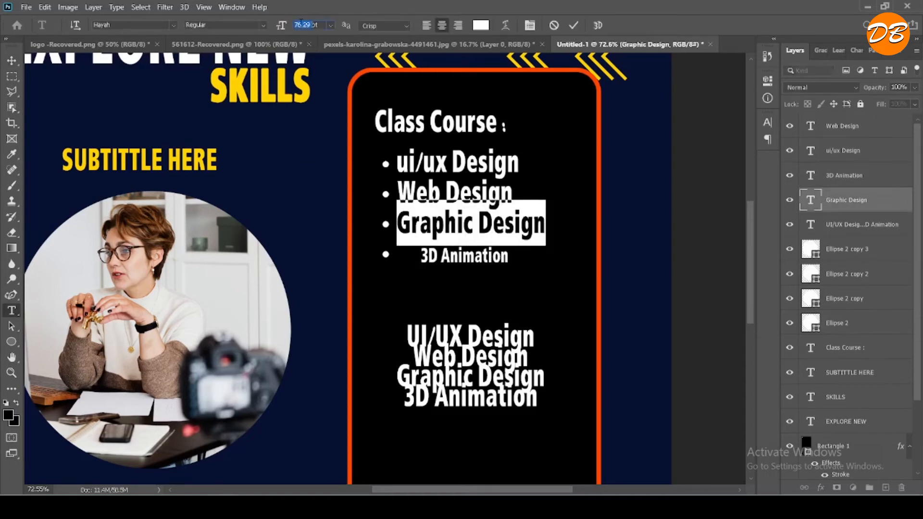
{"action": "key", "text": "Return"}
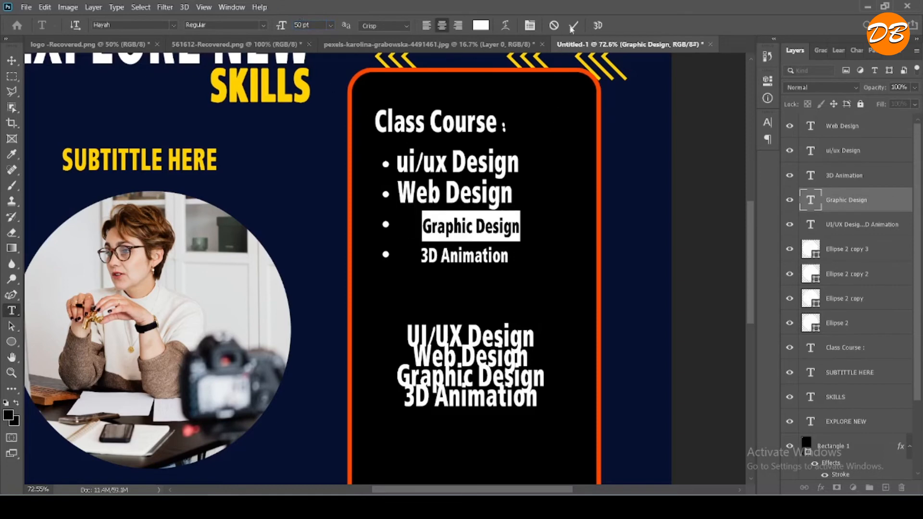
{"action": "left_click", "coordinate": [574, 26]}
- Set the font size of the bulleted "Web Design" and "ui/ux Design" lines to 50 pt
{"action": "left_click", "coordinate": [456, 192], "text": "ctrl"}
{"action": "double_click", "coordinate": [460, 190]}
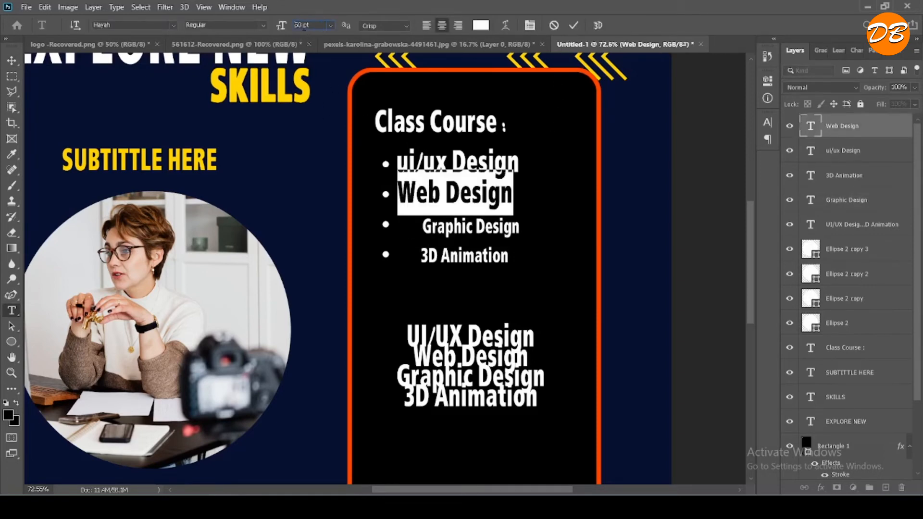
{"action": "key", "text": "Return"}
{"action": "left_click", "coordinate": [574, 25]}
{"action": "left_click", "coordinate": [452, 163], "text": "ctrl"}
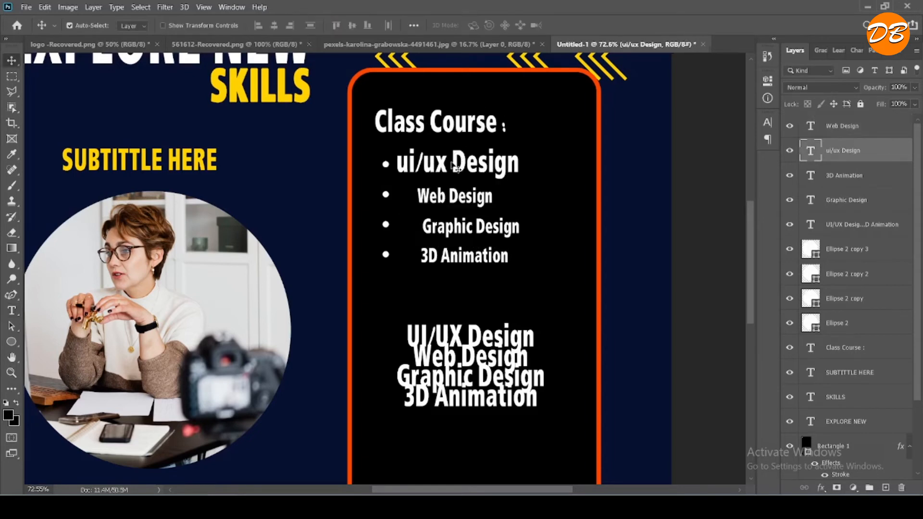
{"action": "double_click", "coordinate": [451, 161]}
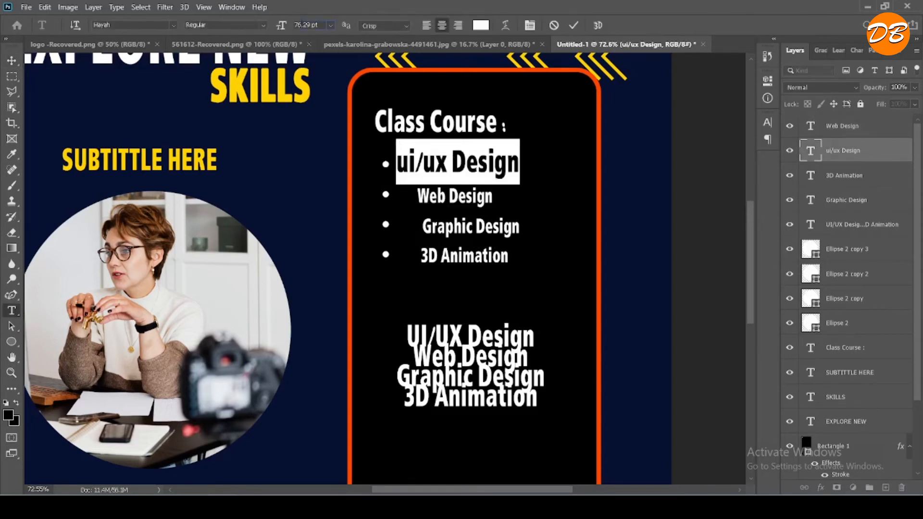
{"action": "key", "text": "Return"}
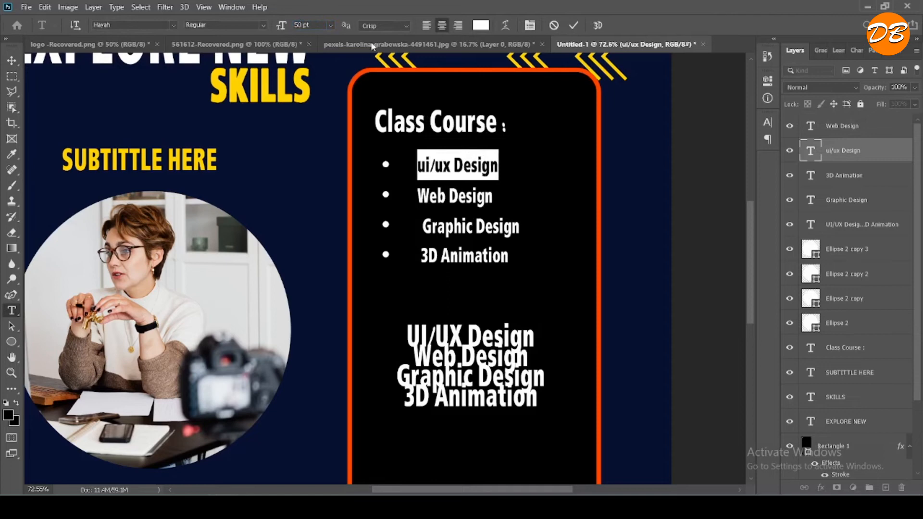
{"action": "left_click", "coordinate": [573, 26]}
- Move the four resized course lines left so each sits close to its bullet and level with it
{"action": "key", "text": "v"}
{"action": "scroll", "coordinate": [442, 211], "scroll_direction": "up", "scroll_amount": 3, "text": "alt"}
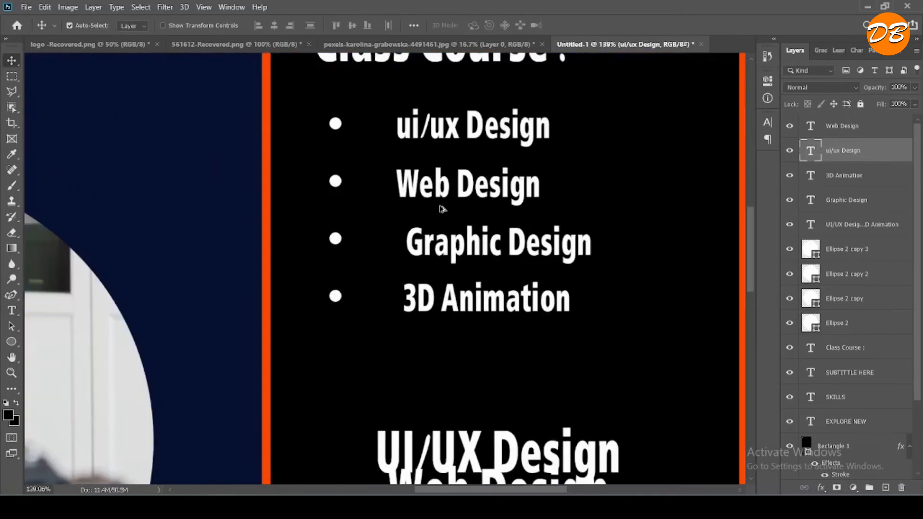
{"action": "scroll", "coordinate": [442, 212], "scroll_direction": "up", "scroll_amount": 2}
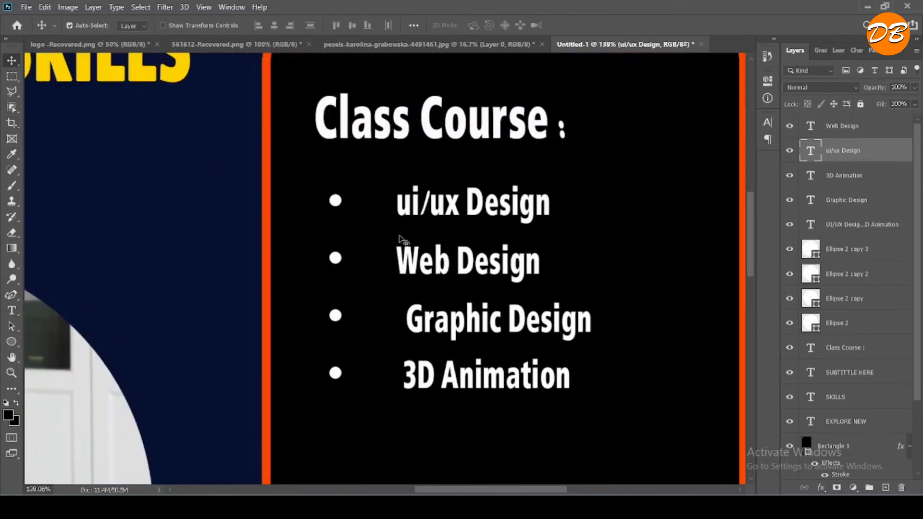
{"action": "left_click_drag", "start_coordinate": [421, 209], "coordinate": [380, 202]}
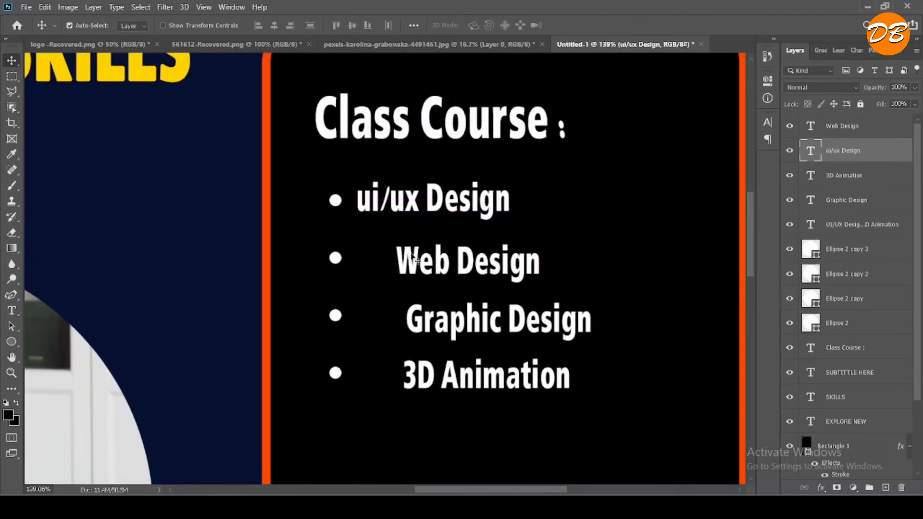
{"action": "left_click_drag", "start_coordinate": [417, 260], "coordinate": [377, 251]}
{"action": "left_click_drag", "start_coordinate": [470, 335], "coordinate": [421, 326]}
{"action": "left_click", "coordinate": [457, 384]}
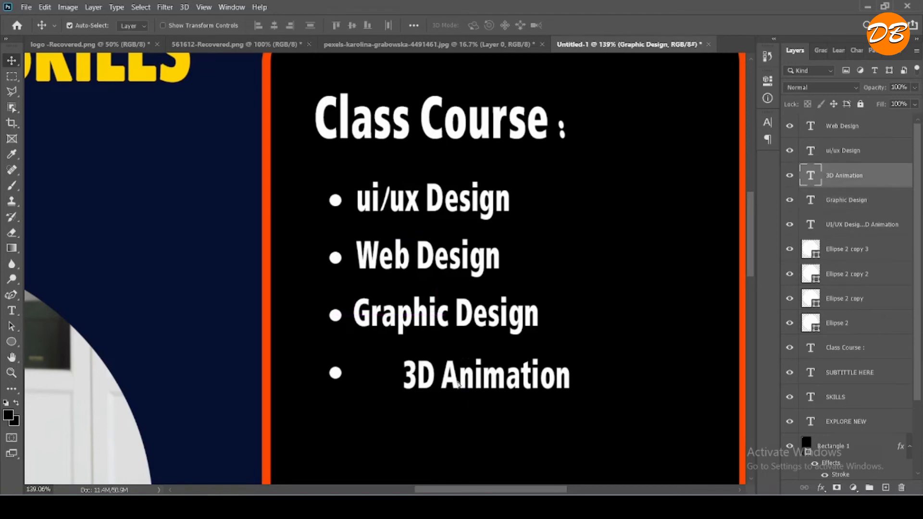
{"action": "left_click_drag", "start_coordinate": [457, 385], "coordinate": [423, 382]}
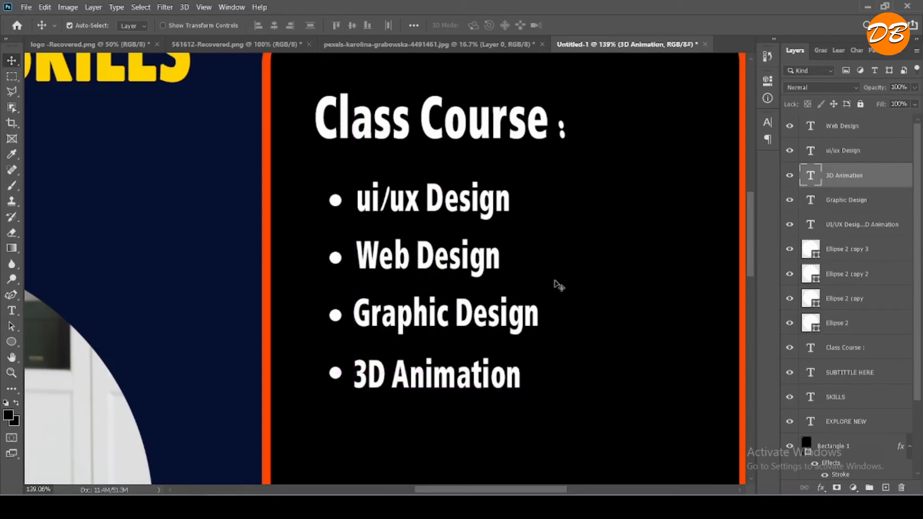
{"action": "scroll", "coordinate": [556, 284], "scroll_direction": "down", "scroll_amount": 3}
{"action": "scroll", "coordinate": [560, 288], "scroll_direction": "down", "scroll_amount": 3}
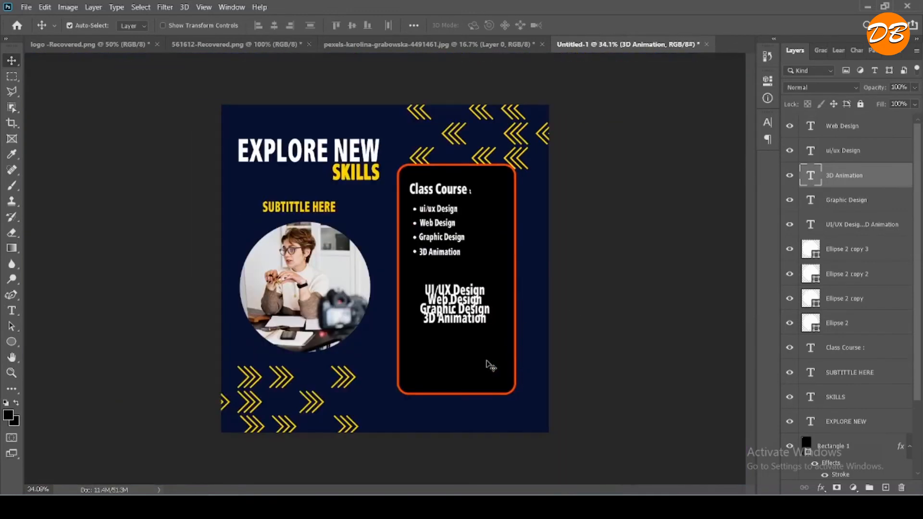
- Delete the leftover four-line course text block below the bulleted list
{"action": "left_click", "coordinate": [473, 329]}
{"action": "key", "text": "Delete"}
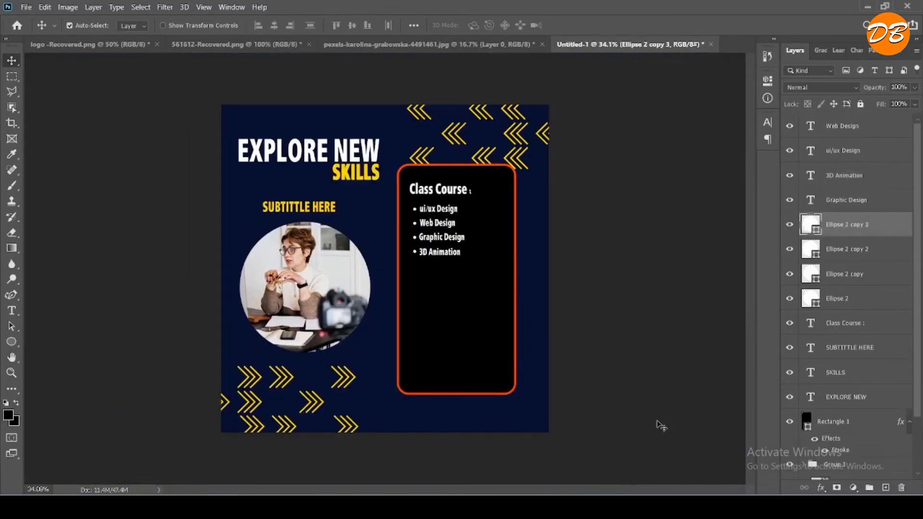
- Add a text line reading "subtittle here :" in the black panel below the bulleted course list
{"action": "scroll", "coordinate": [385, 270], "scroll_direction": "up", "scroll_amount": 1}
{"action": "key", "text": "p"}
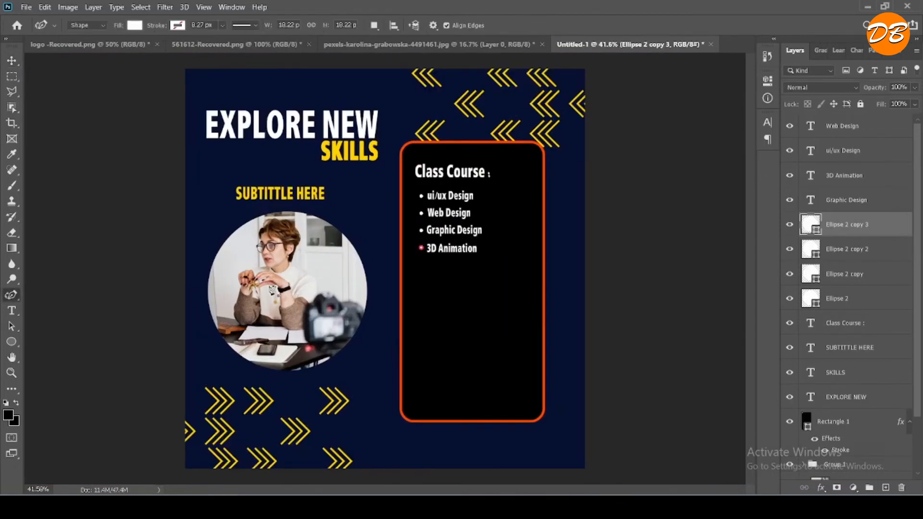
{"action": "left_click", "coordinate": [11, 310]}
{"action": "scroll", "coordinate": [478, 319], "scroll_direction": "up", "scroll_amount": 4}
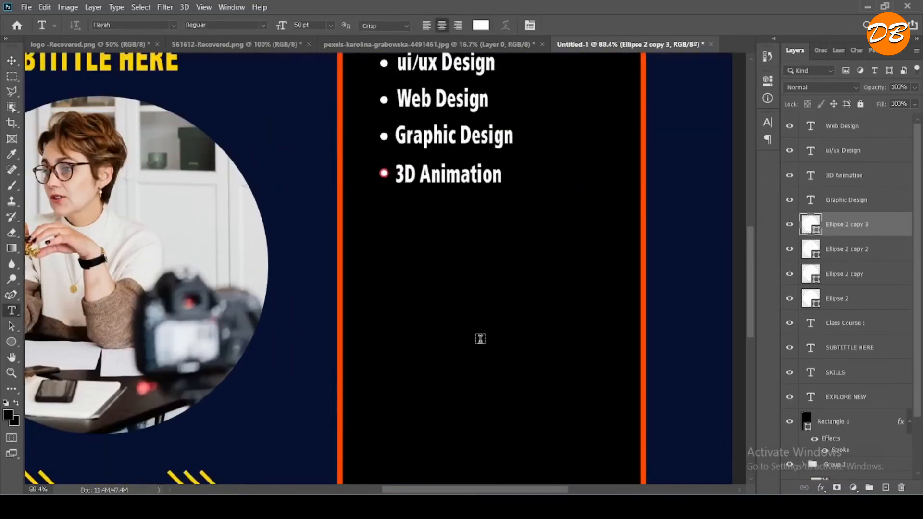
{"action": "left_click", "coordinate": [424, 258]}
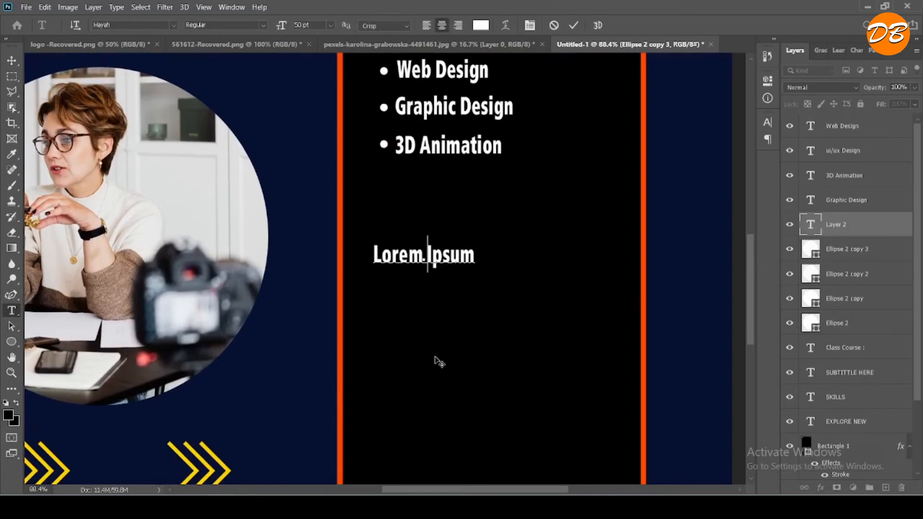
{"action": "type", "text": "subtittle here"}
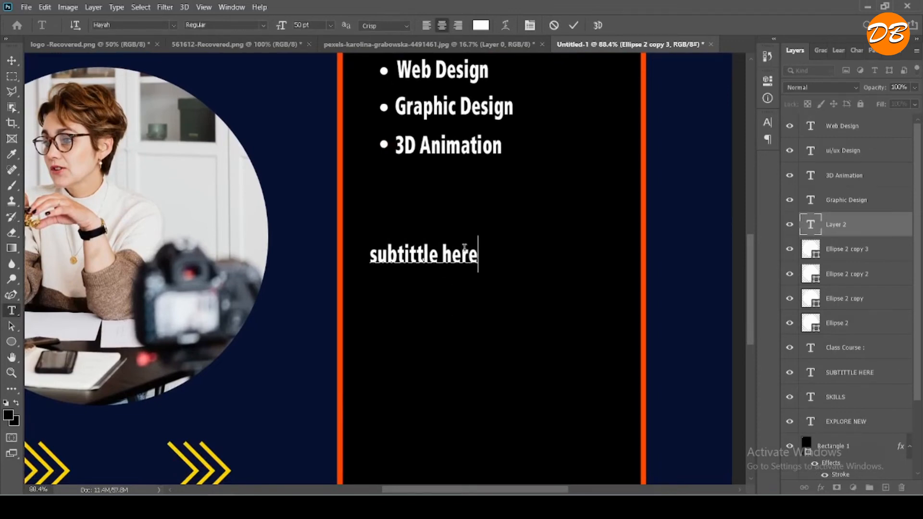
{"action": "type", "text": " :"}
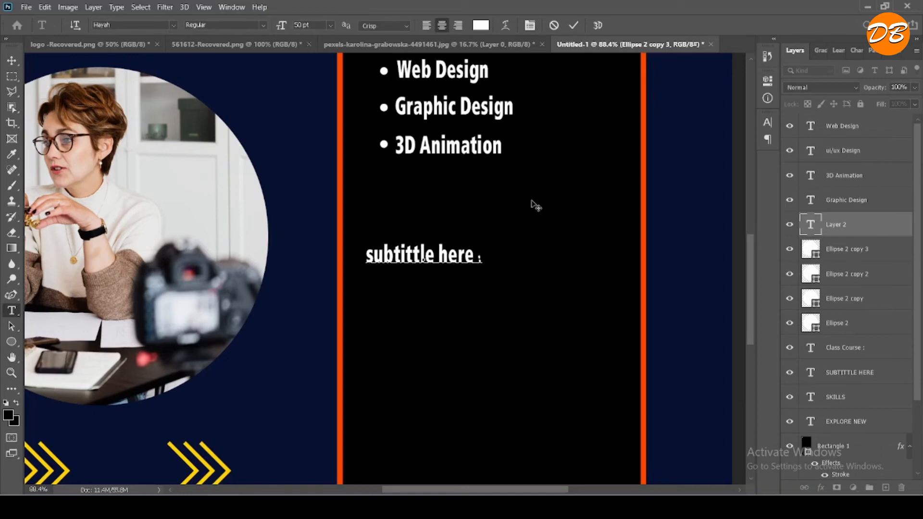
{"action": "left_click", "coordinate": [573, 25]}
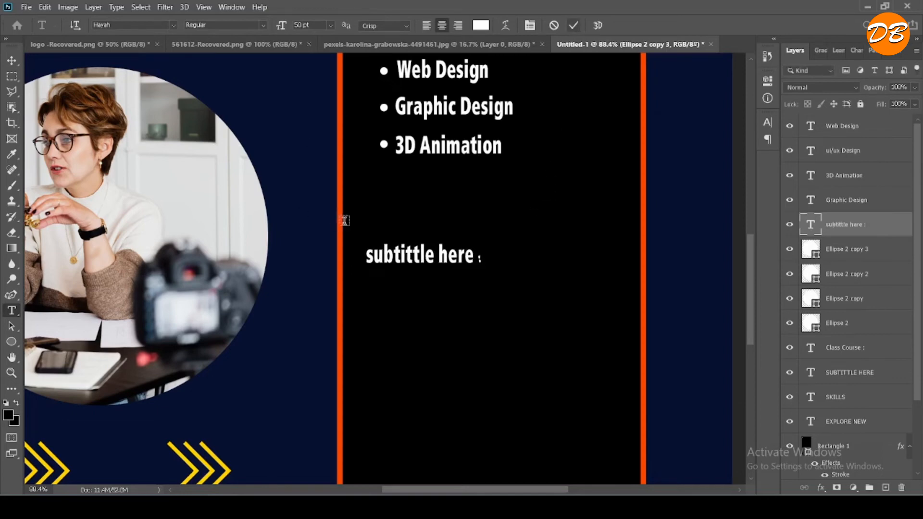
- Set the font size of the "subtittle here :" line to 75 pt
{"action": "double_click", "coordinate": [402, 258]}
{"action": "left_click", "coordinate": [403, 258]}
{"action": "left_click", "coordinate": [305, 25]}
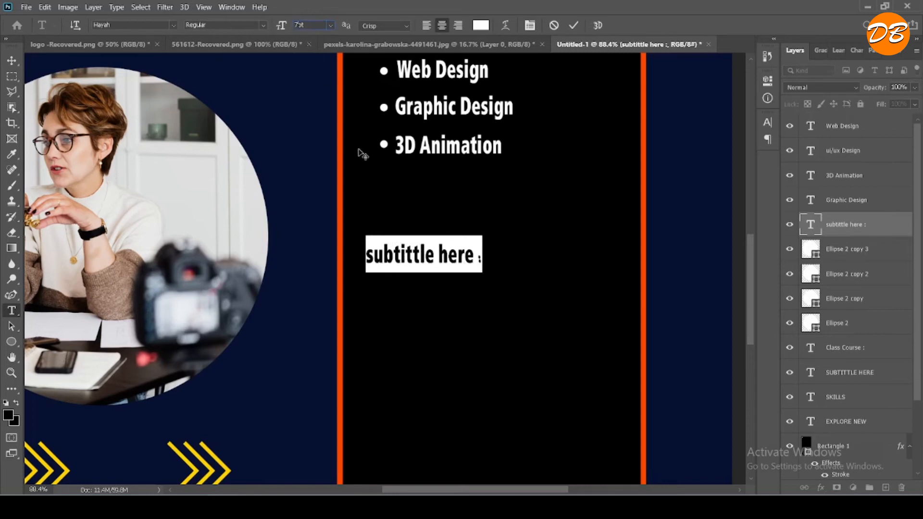
{"action": "left_click", "coordinate": [574, 25]}
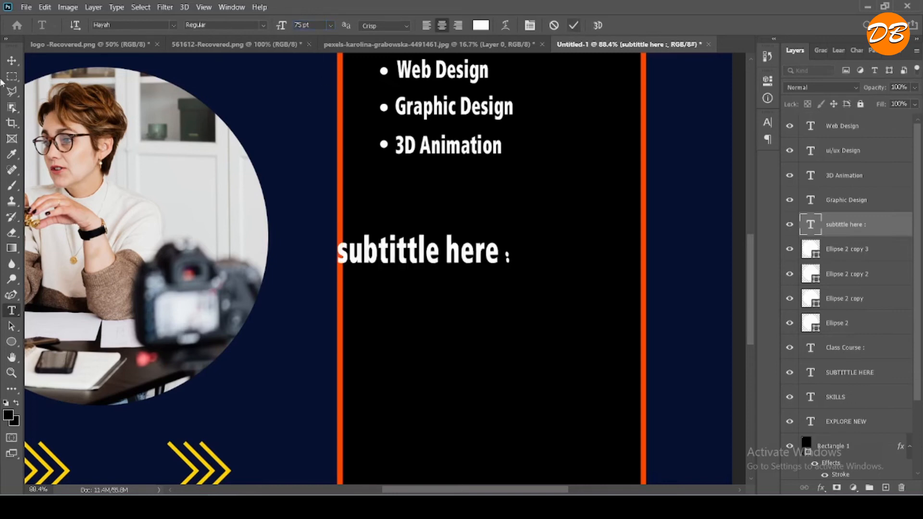
- Move the "subtittle here :" line below the course list, with its left edge in line with the "Class Course :" heading
{"action": "left_click", "coordinate": [14, 63]}
{"action": "left_click_drag", "start_coordinate": [416, 256], "coordinate": [449, 262]}
{"action": "scroll", "coordinate": [457, 278], "scroll_direction": "down", "scroll_amount": 1}
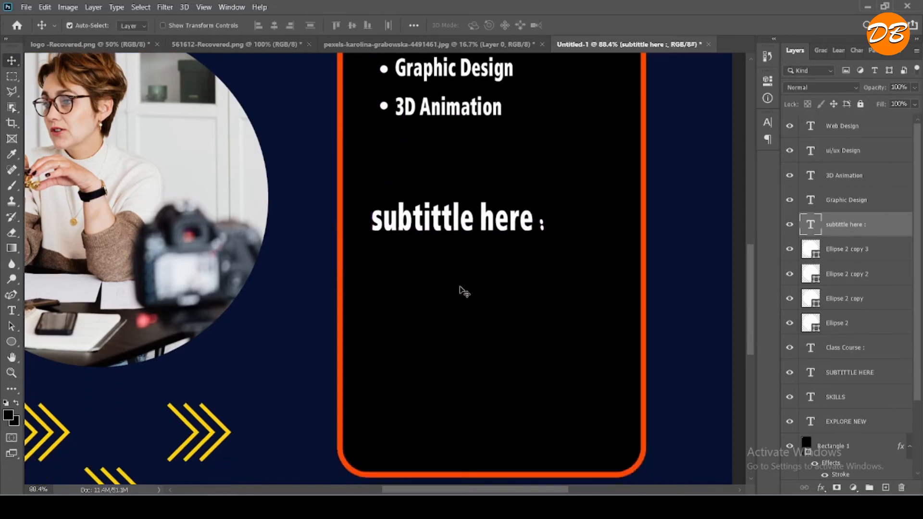
{"action": "scroll", "coordinate": [464, 293], "scroll_direction": "up", "scroll_amount": 5}
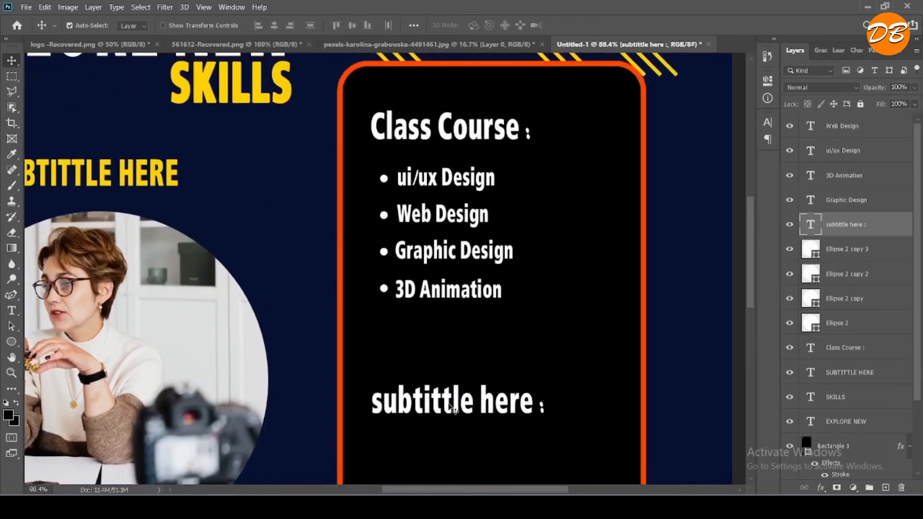
{"action": "left_click_drag", "start_coordinate": [454, 410], "coordinate": [451, 385]}
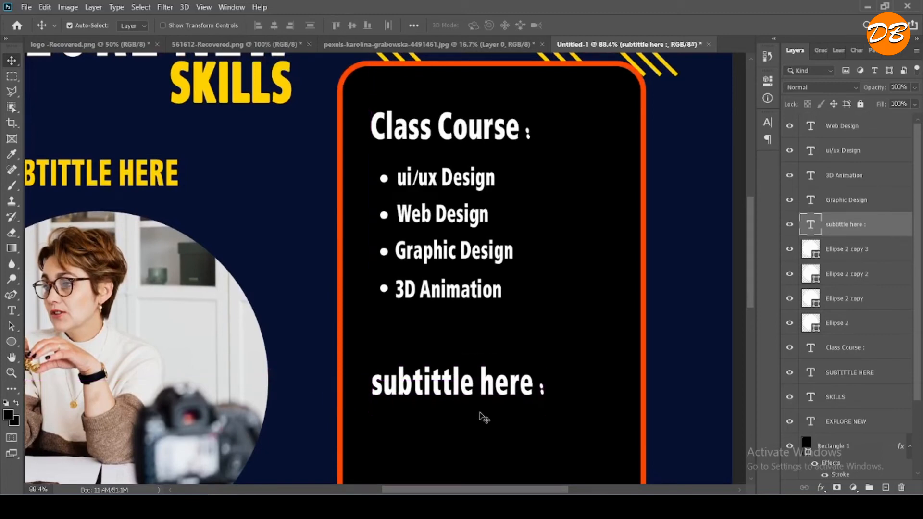
- Add a separate text reading "write about your work here" below "subtittle here :", broken into two lines after "about"
{"action": "scroll", "coordinate": [481, 414], "scroll_direction": "down", "scroll_amount": 5}
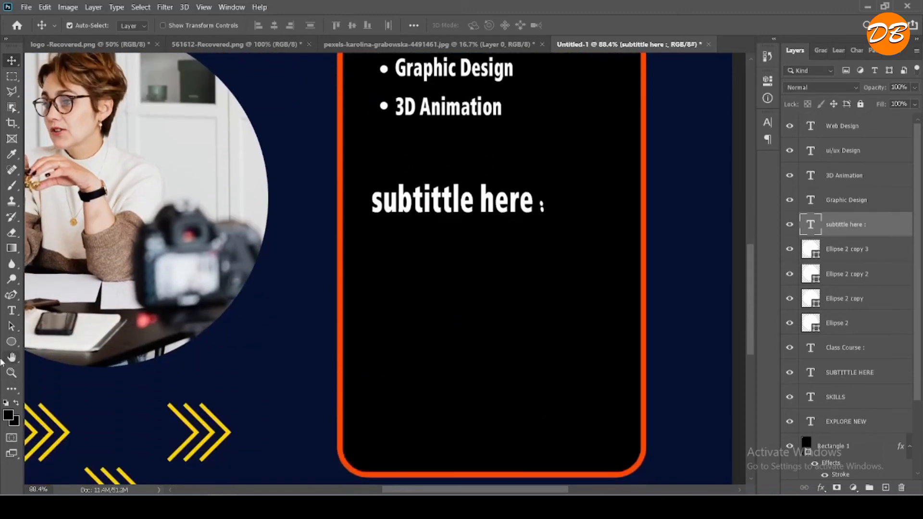
{"action": "left_click", "coordinate": [11, 310]}
{"action": "left_click", "coordinate": [398, 264]}
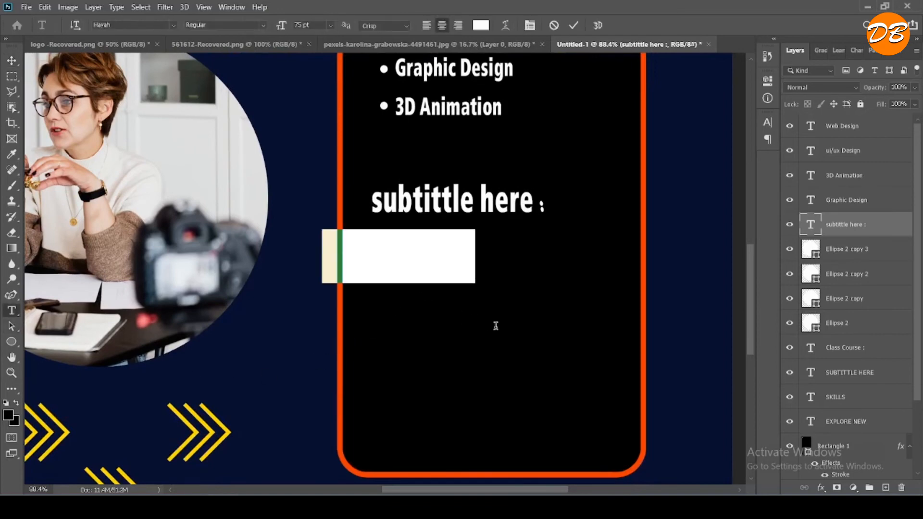
{"action": "type", "text": "wr"}
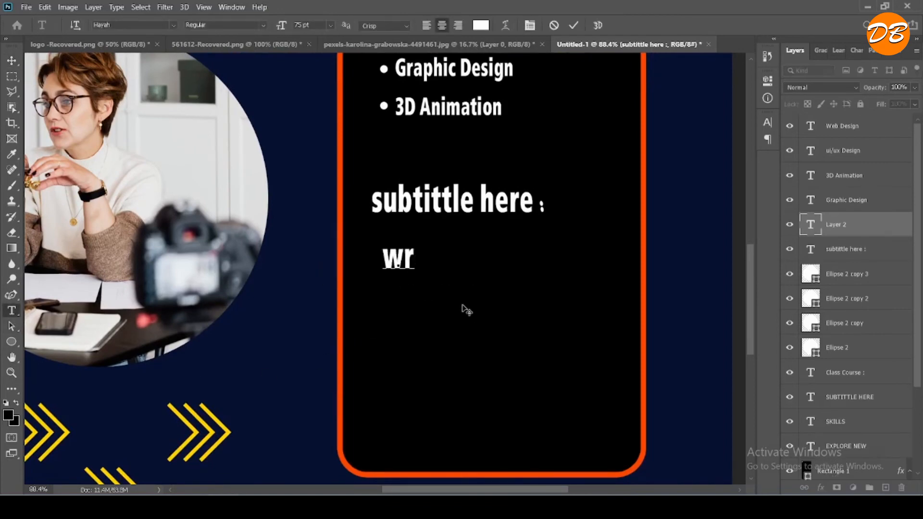
{"action": "type", "text": "ite a"}
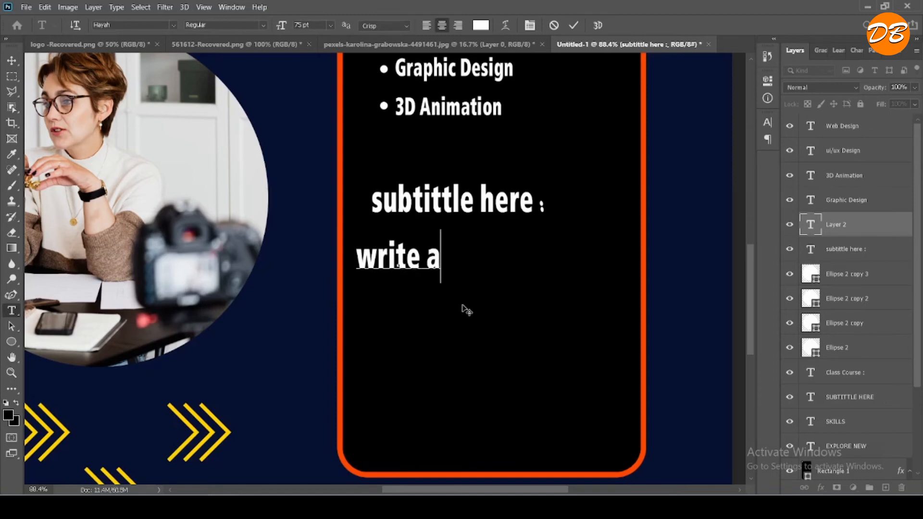
{"action": "type", "text": "bout your "}
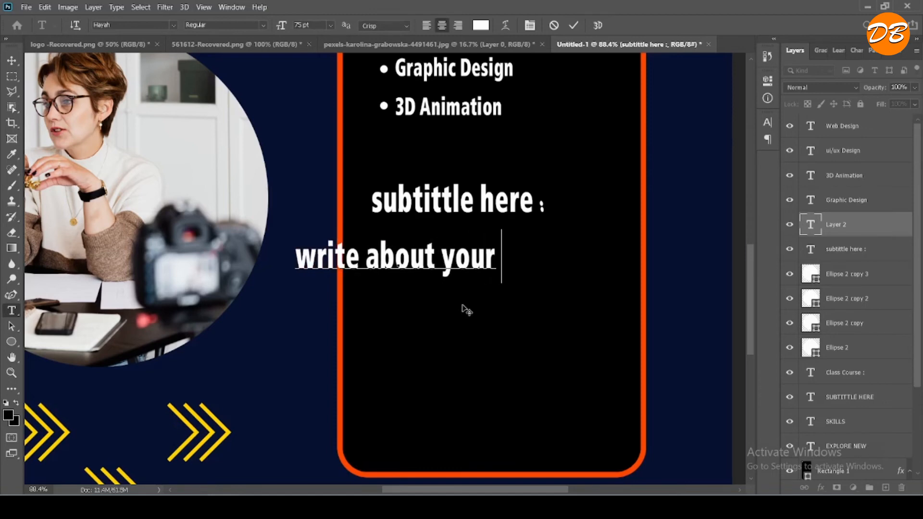
{"action": "type", "text": "work here"}
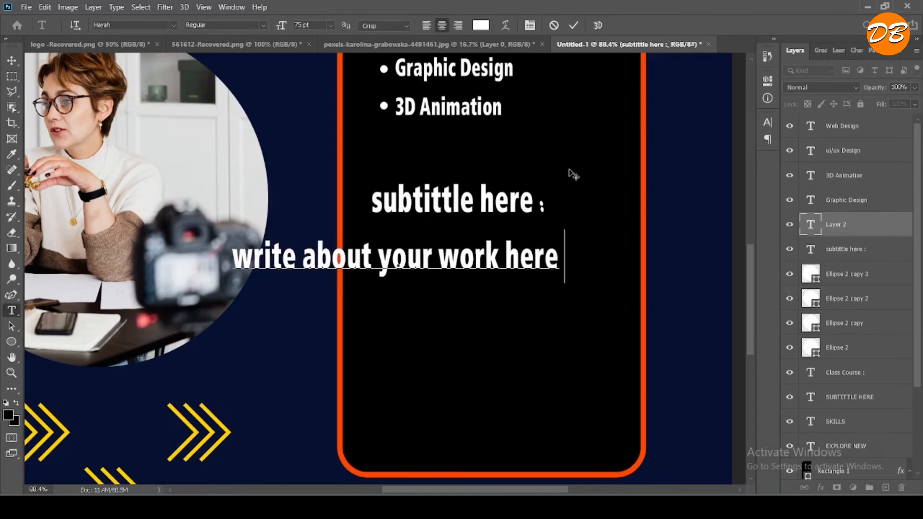
{"action": "left_click", "coordinate": [379, 259]}
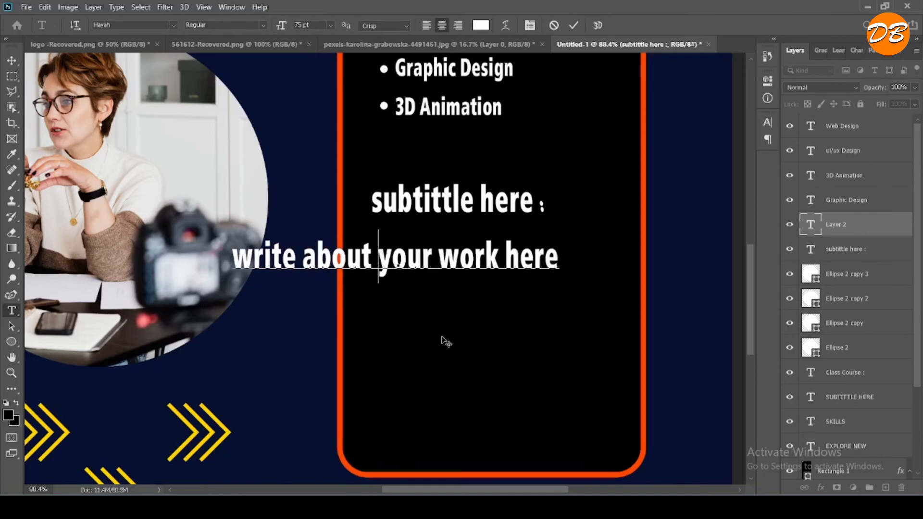
{"action": "key", "text": "Return"}
{"action": "left_click", "coordinate": [573, 25]}
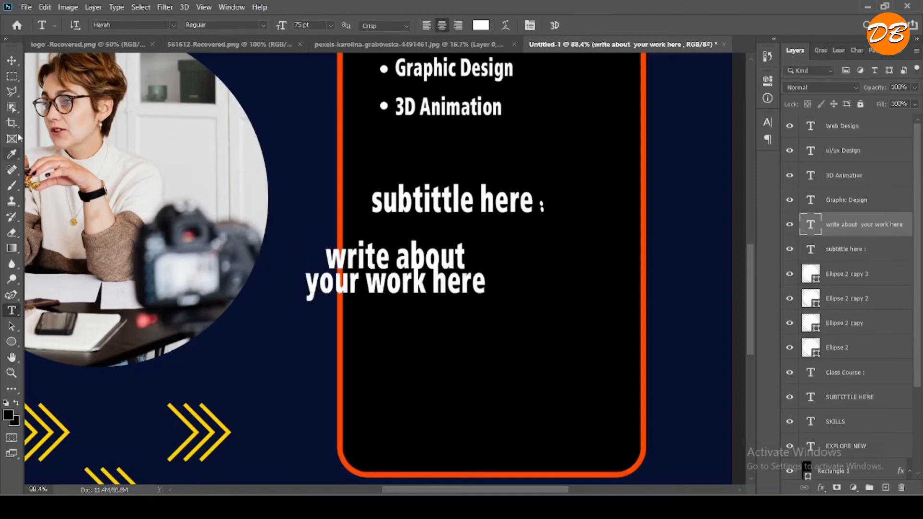
- Left-align the "write about your work here" text and move it under the start of "subtittle here :"
{"action": "left_click", "coordinate": [12, 60]}
{"action": "left_click_drag", "start_coordinate": [375, 291], "coordinate": [450, 278]}
{"action": "key", "text": "t"}
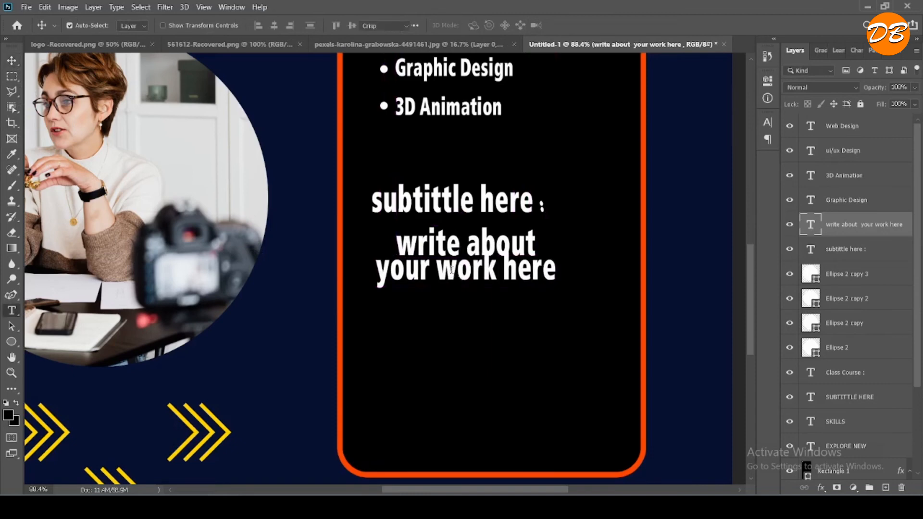
{"action": "left_click", "coordinate": [450, 272]}
{"action": "key", "text": "ctrl+a"}
{"action": "left_click", "coordinate": [430, 28]}
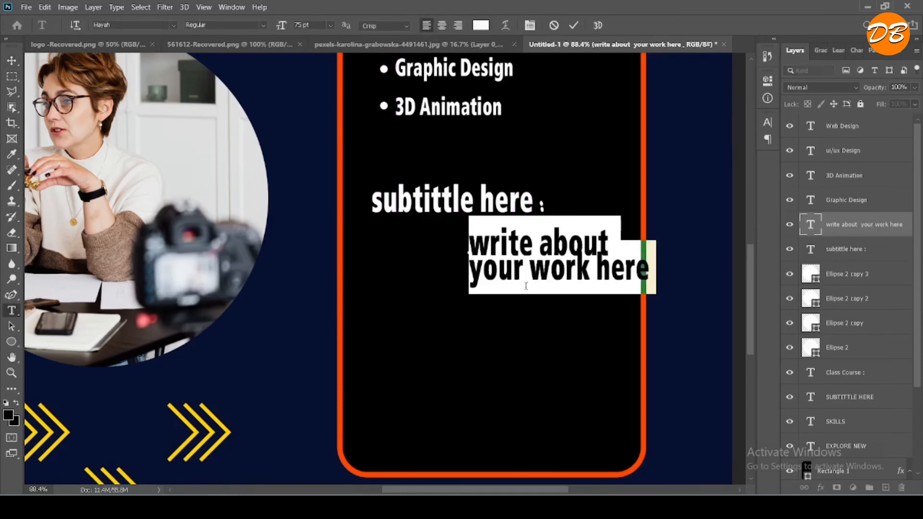
{"action": "left_click_drag", "start_coordinate": [528, 321], "coordinate": [438, 323]}
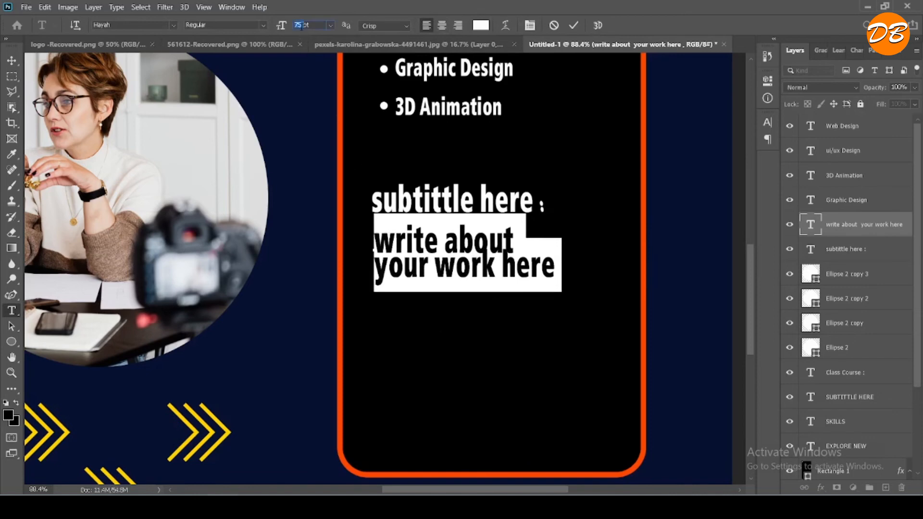
- Set the "write about your work here" text to 50 pt and place it slightly indented, close beneath "subtittle here :"
{"action": "key", "text": "Return"}
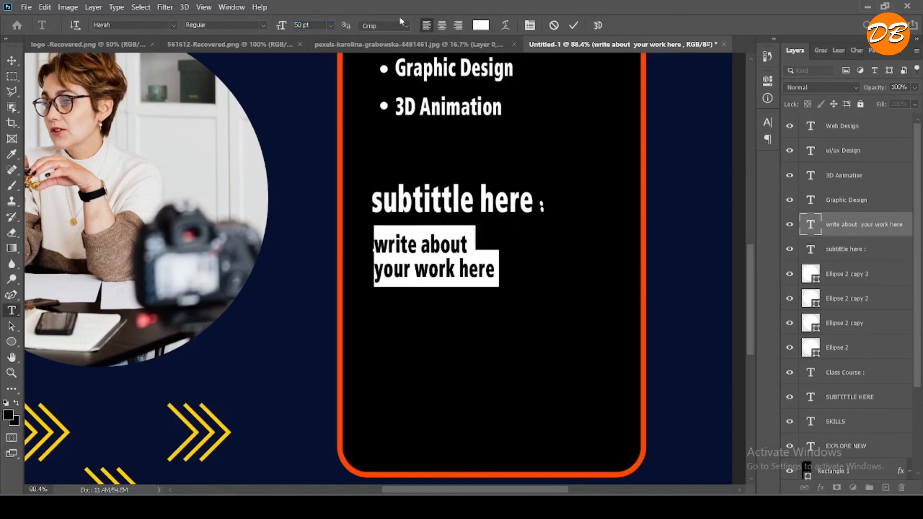
{"action": "left_click", "coordinate": [574, 25]}
{"action": "key", "text": "v"}
{"action": "left_click_drag", "start_coordinate": [434, 280], "coordinate": [440, 271]}
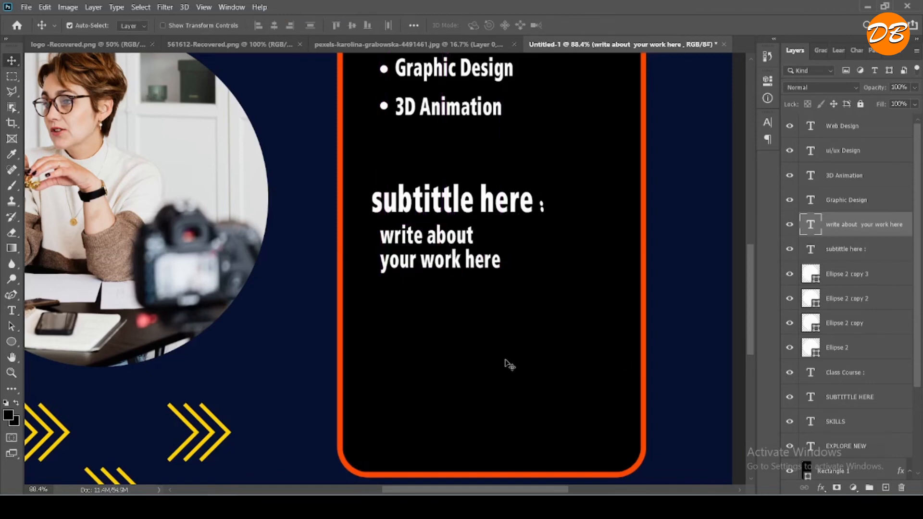
- Draw a rounded rectangle about 484 × 142 px in the lower part of the black panel, below the two-line text
{"action": "right_click", "coordinate": [12, 342]}
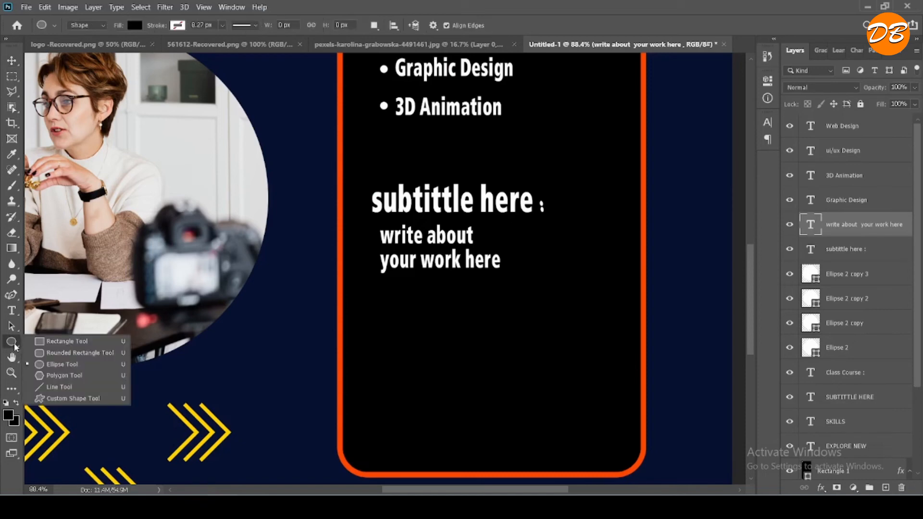
{"action": "left_click", "coordinate": [42, 355]}
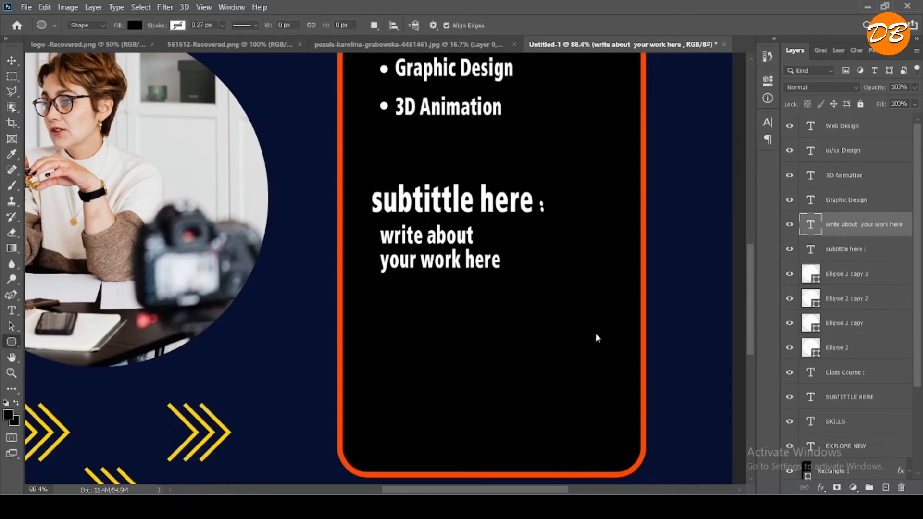
{"action": "left_click_drag", "start_coordinate": [598, 328], "coordinate": [393, 389]}
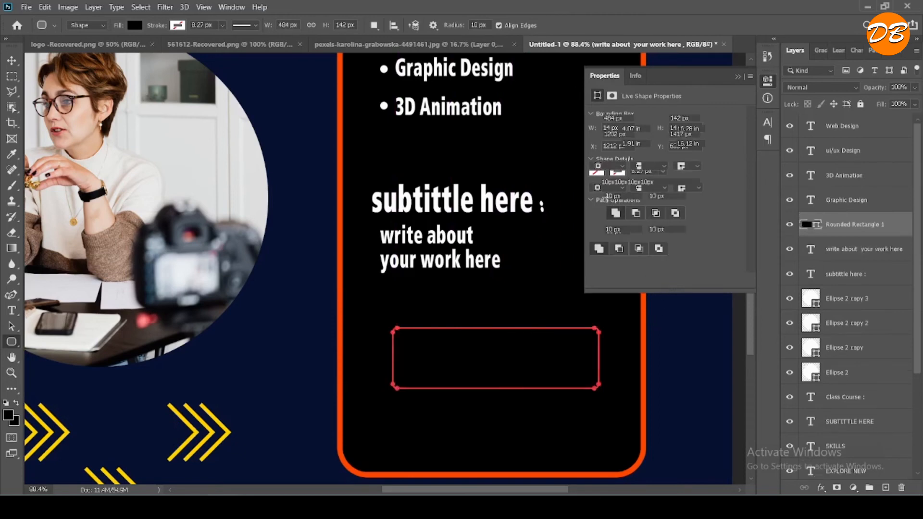
- Fill the new rounded rectangle with the recently used orange and close its shape properties
{"action": "left_click", "coordinate": [598, 153]}
{"action": "left_click", "coordinate": [692, 217]}
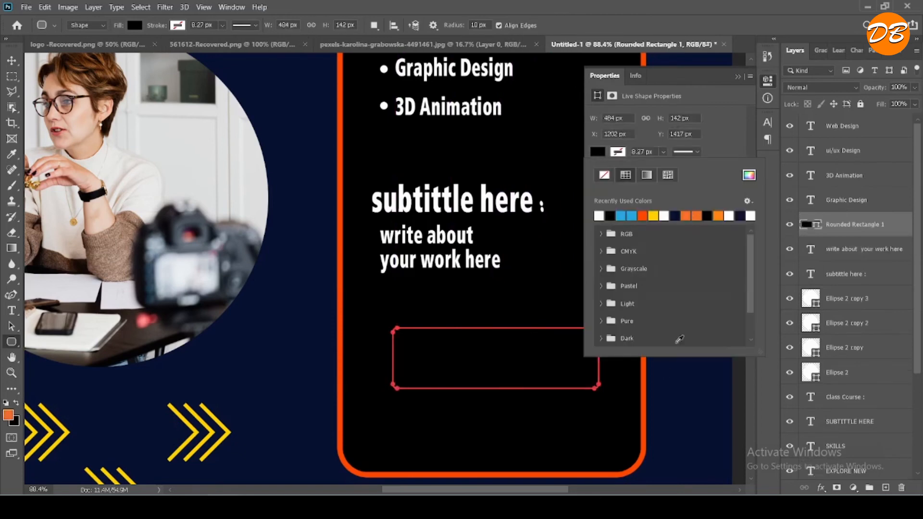
{"action": "left_click", "coordinate": [11, 61]}
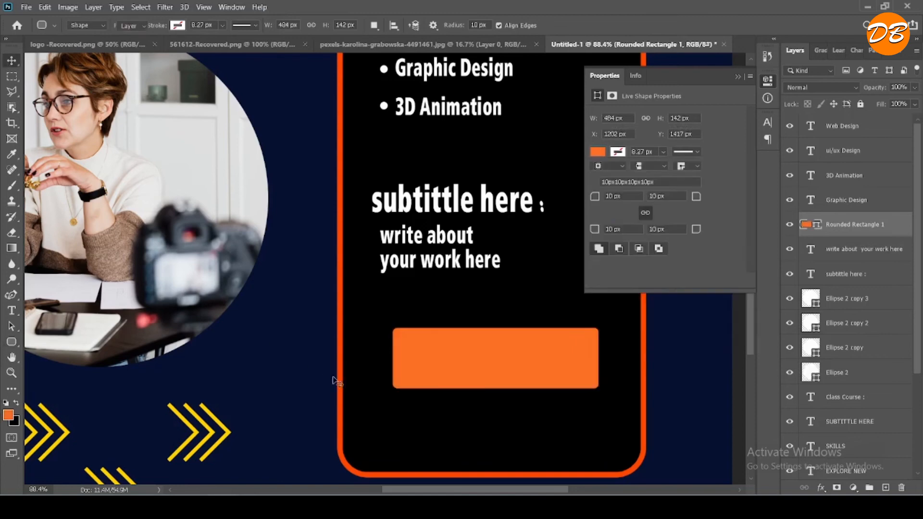
{"action": "left_click", "coordinate": [767, 83]}
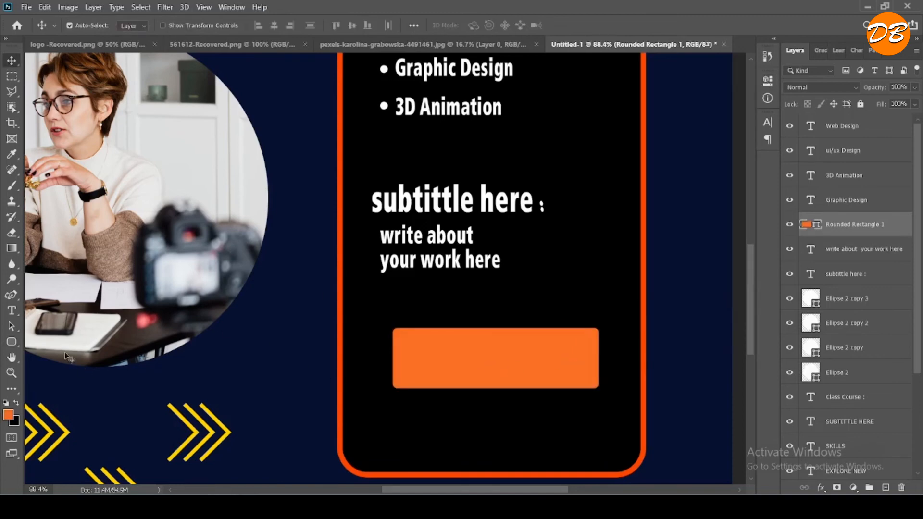
- Add a text box inside the orange rounded rectangle reading "RIGISTER NOW" in white
{"action": "left_click", "coordinate": [11, 310]}
{"action": "left_click", "coordinate": [502, 392]}
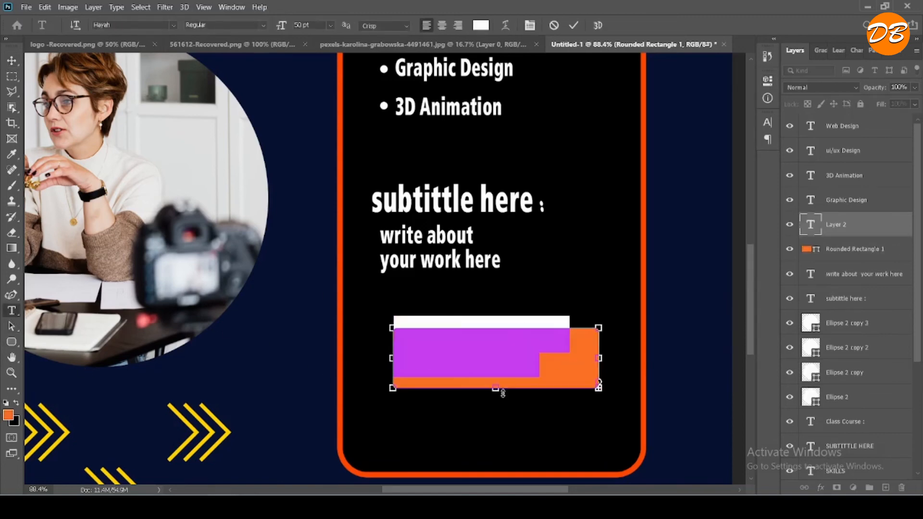
{"action": "type", "text": "r"}
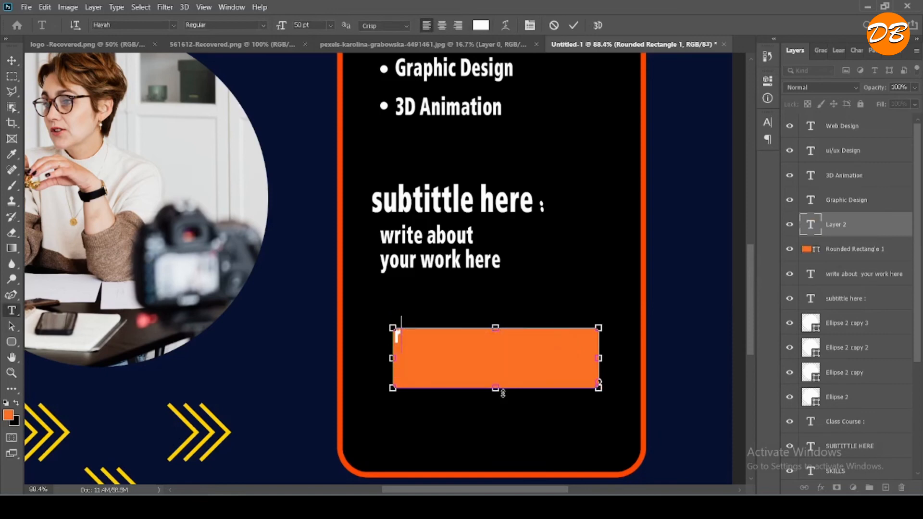
{"action": "type", "text": "rigister"}
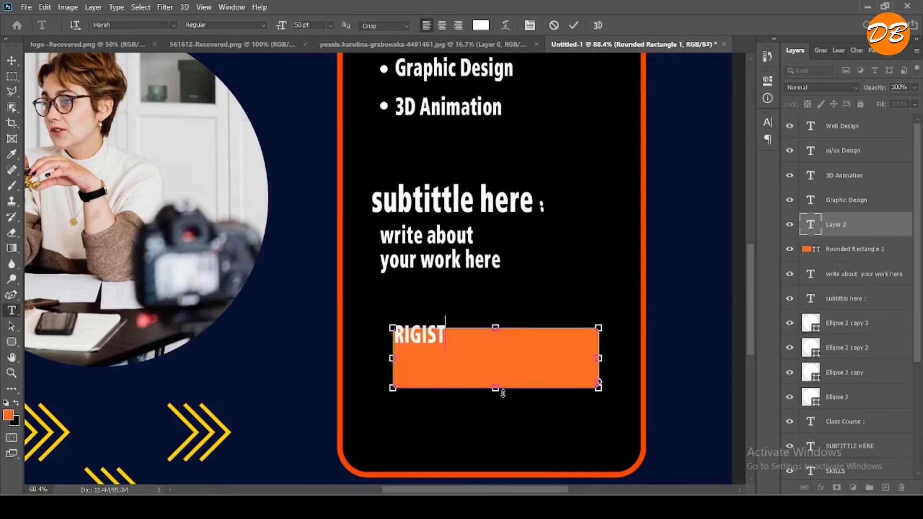
{"action": "type", "text": " NOW"}
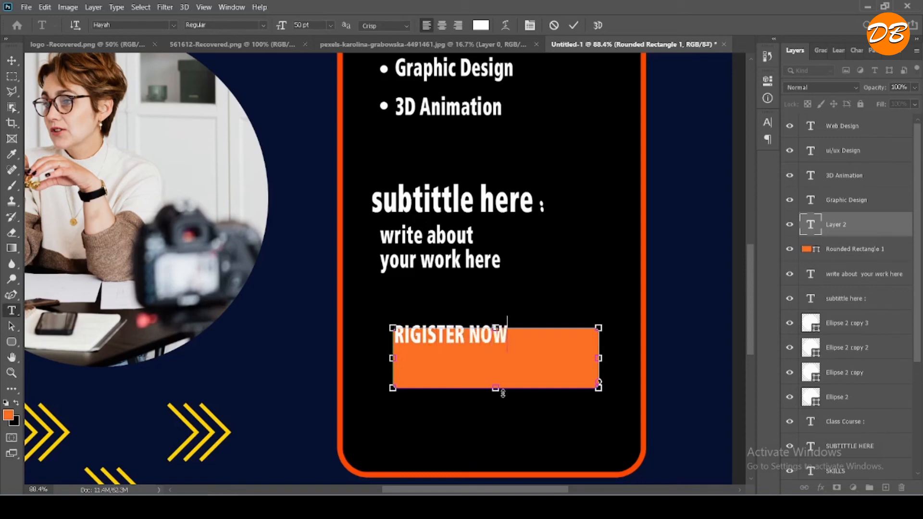
{"action": "left_click", "coordinate": [573, 25]}
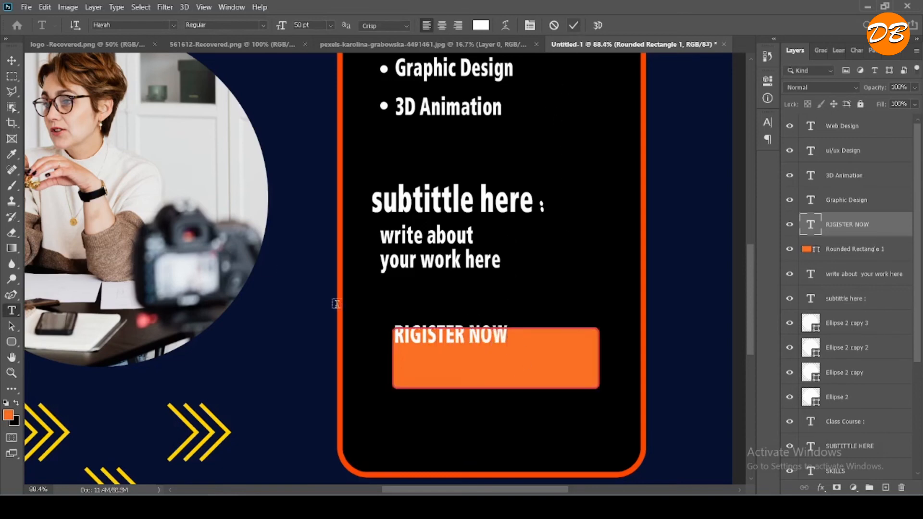
- Centre-align the "RIGISTER NOW" text, shorten its text box to one line and place it in the middle of the orange button
{"action": "left_click", "coordinate": [12, 60]}
{"action": "left_click_drag", "start_coordinate": [475, 364], "coordinate": [498, 361]}
{"action": "double_click", "coordinate": [498, 359]}
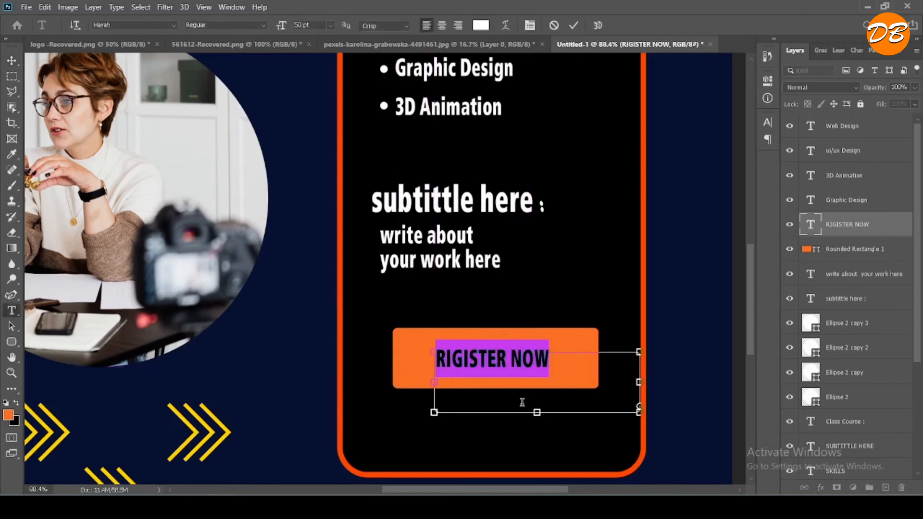
{"action": "left_click", "coordinate": [442, 25]}
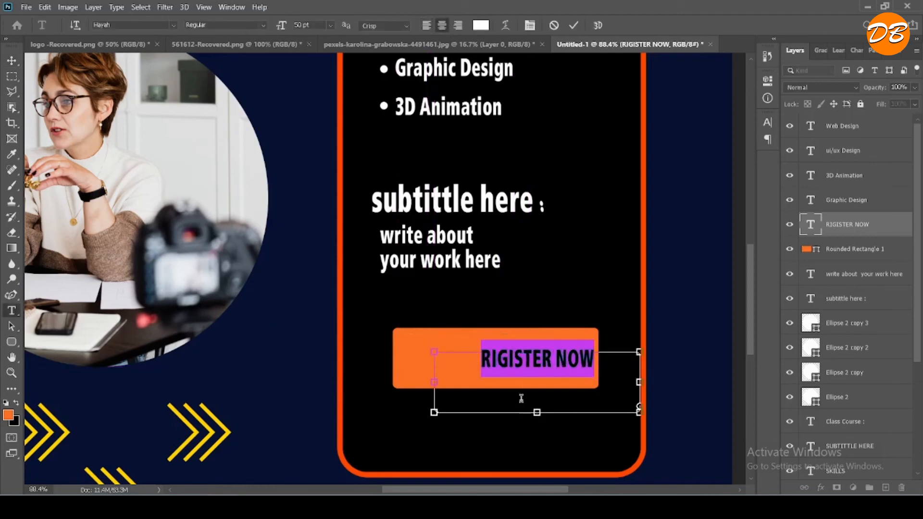
{"action": "left_click_drag", "start_coordinate": [536, 413], "coordinate": [537, 376]}
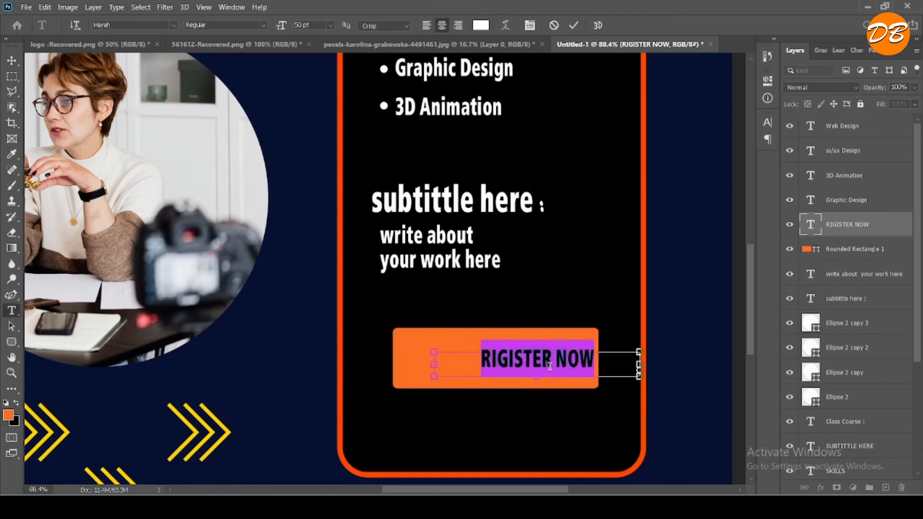
{"action": "left_click_drag", "start_coordinate": [565, 407], "coordinate": [521, 404]}
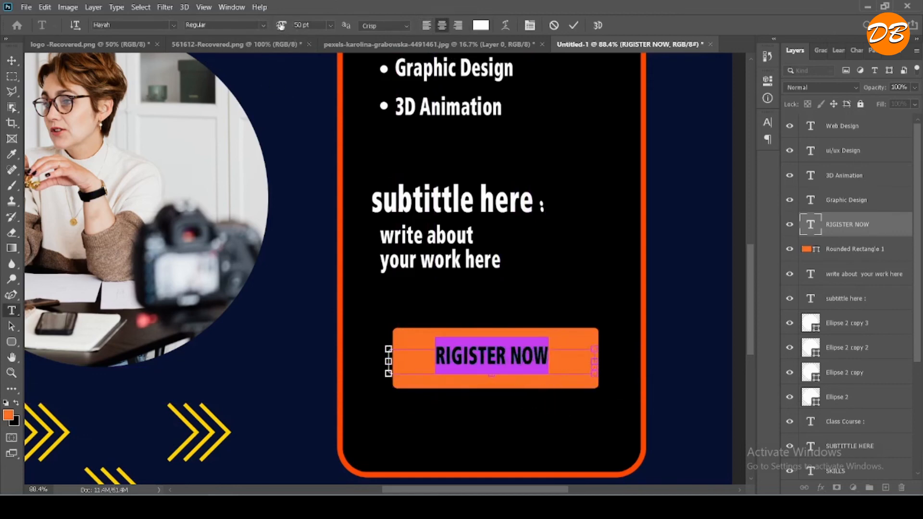
- Enlarge the "RIGISTER NOW" text to 75 pt
{"action": "left_click_drag", "start_coordinate": [281, 25], "coordinate": [297, 25]}
{"action": "left_click", "coordinate": [573, 25]}
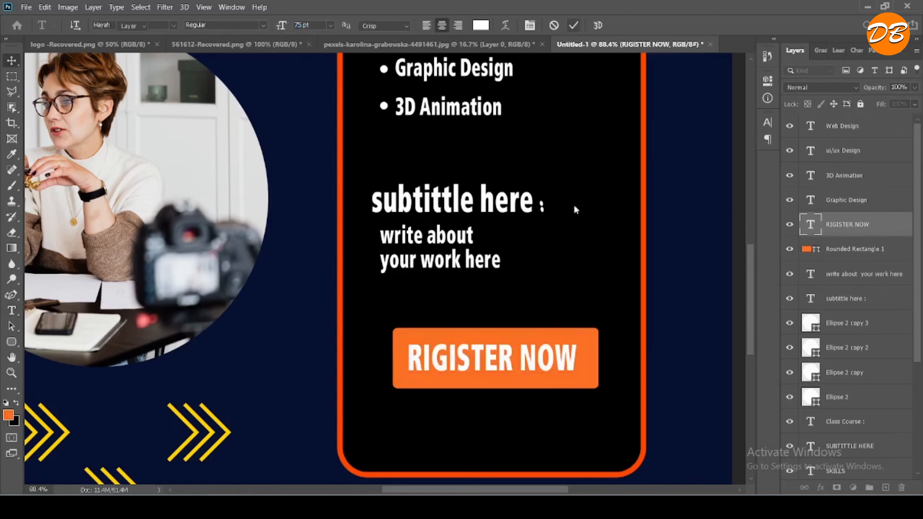
{"action": "key", "text": "ctrl"}
- Colour the "RIGISTER NOW" text black (#000000) and nudge it to the centre of the orange button
{"action": "triple_click", "coordinate": [488, 363]}
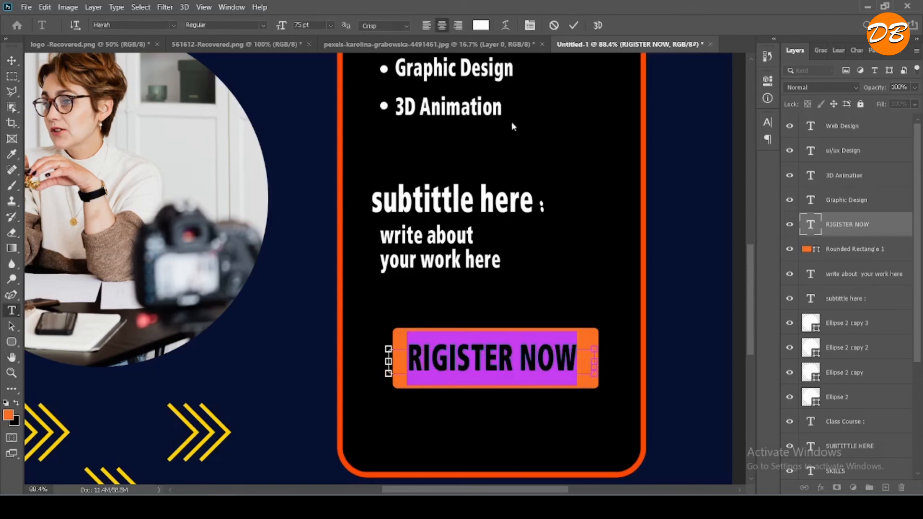
{"action": "left_click", "coordinate": [481, 25]}
{"action": "left_click_drag", "start_coordinate": [615, 276], "coordinate": [607, 365]}
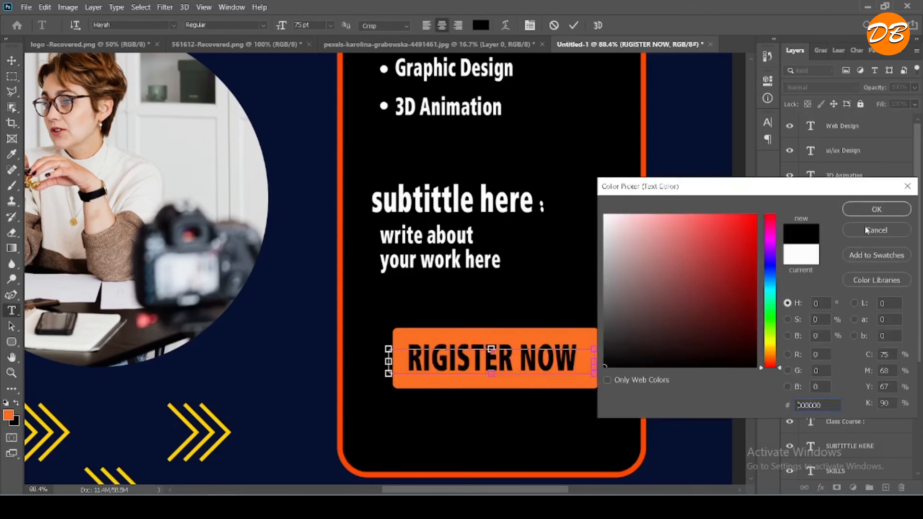
{"action": "left_click", "coordinate": [873, 208]}
{"action": "left_click", "coordinate": [12, 64]}
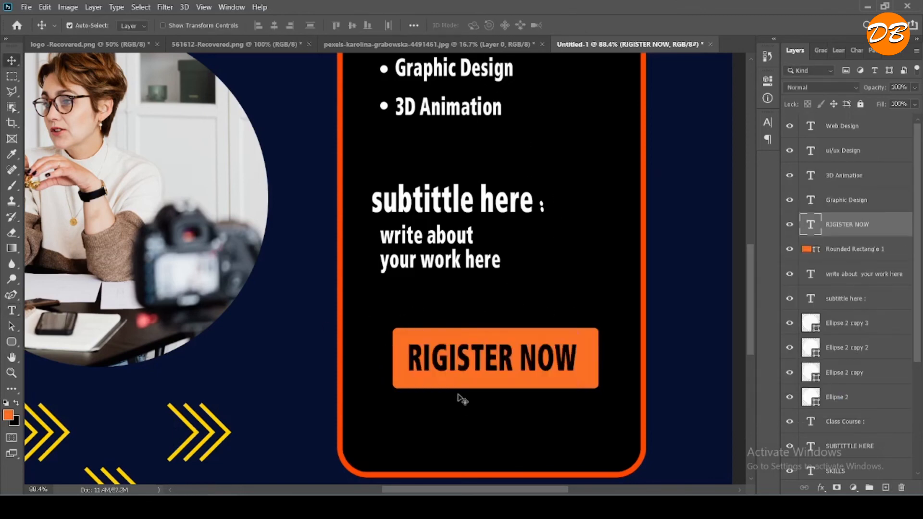
{"action": "left_click_drag", "start_coordinate": [504, 367], "coordinate": [503, 365]}
- Start an empty text line below the orange button and set its colour to white (#ffffff)
{"action": "scroll", "coordinate": [511, 446], "scroll_direction": "down", "scroll_amount": 2}
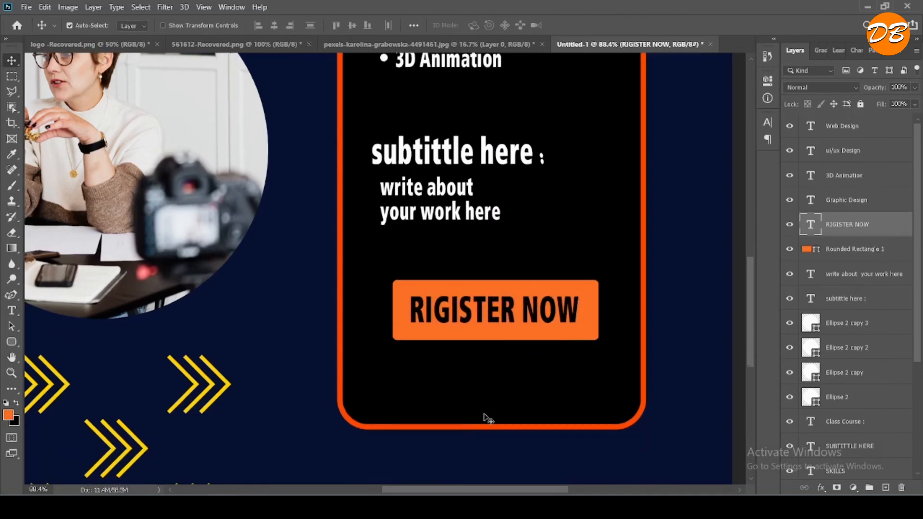
{"action": "scroll", "coordinate": [378, 402], "scroll_direction": "down", "scroll_amount": 1}
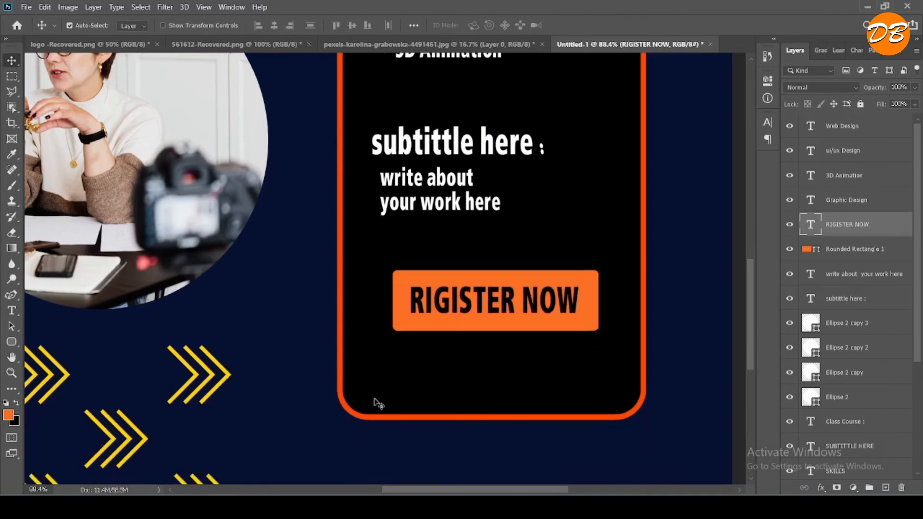
{"action": "left_click", "coordinate": [11, 311]}
{"action": "left_click", "coordinate": [451, 382]}
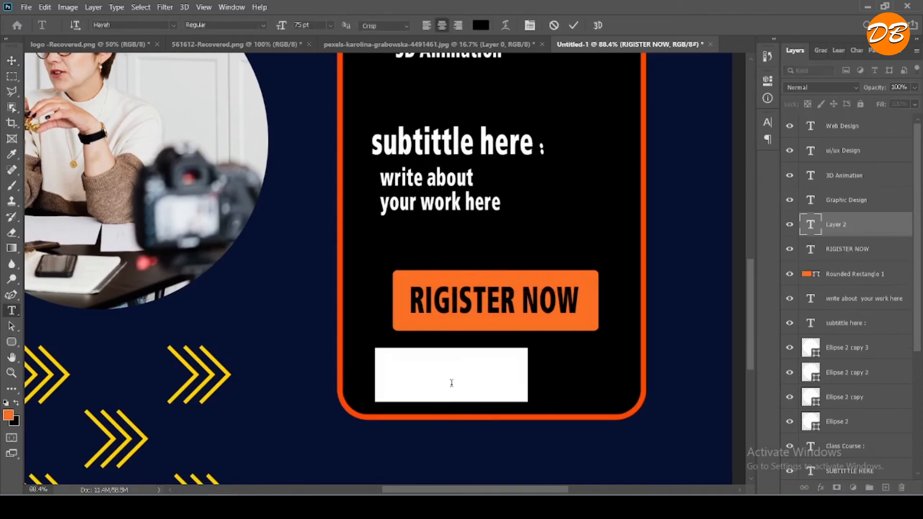
{"action": "key", "text": "BackSpace"}
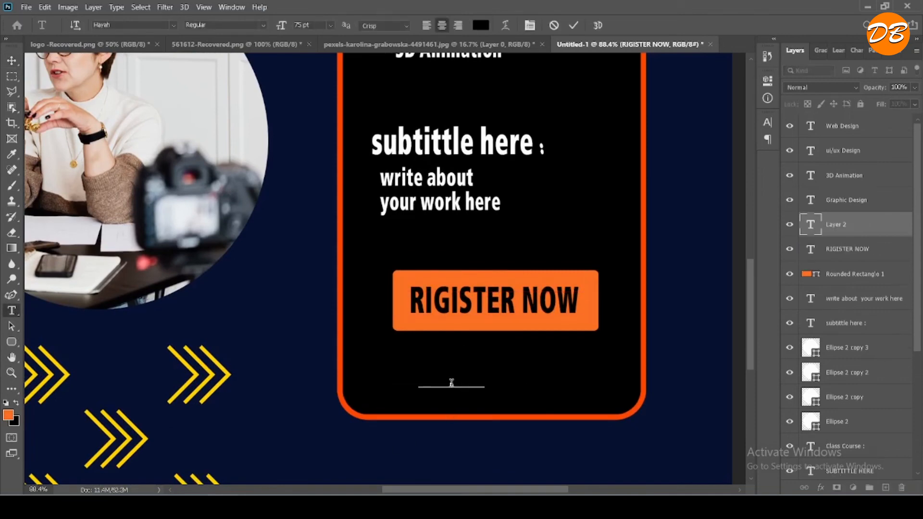
{"action": "key", "text": "BackSpace"}
{"action": "key", "text": "BackSpace"}
{"action": "key", "text": "BackSpace"}
{"action": "left_click", "coordinate": [480, 25]}
{"action": "left_click", "coordinate": [605, 216]}
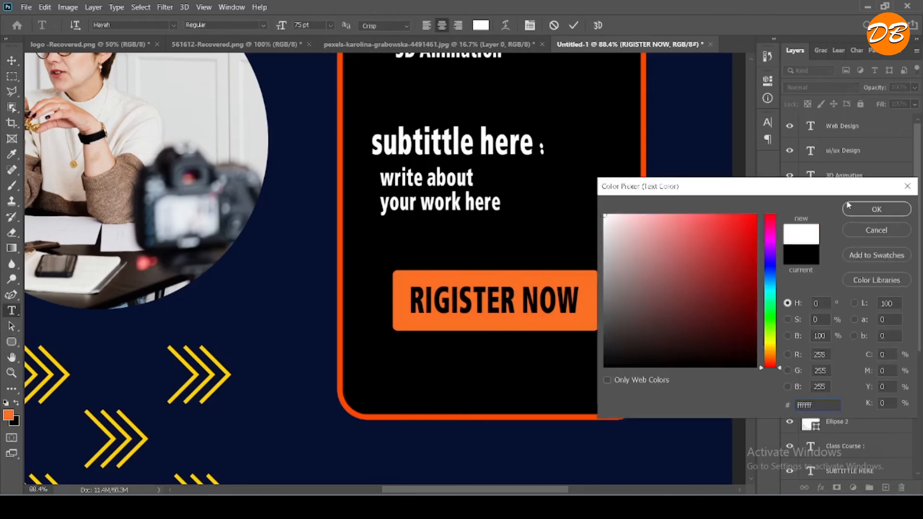
{"action": "left_click", "coordinate": [850, 208]}
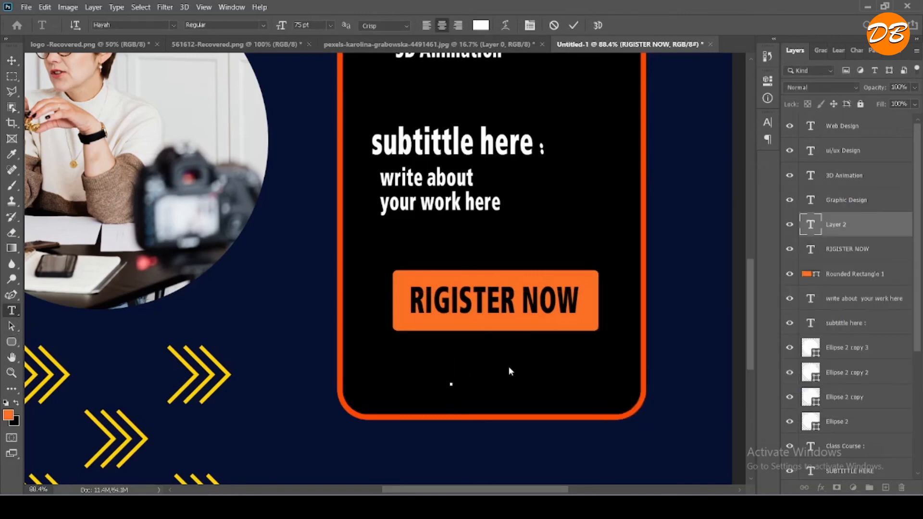
{"action": "type", "text": "WWW."}
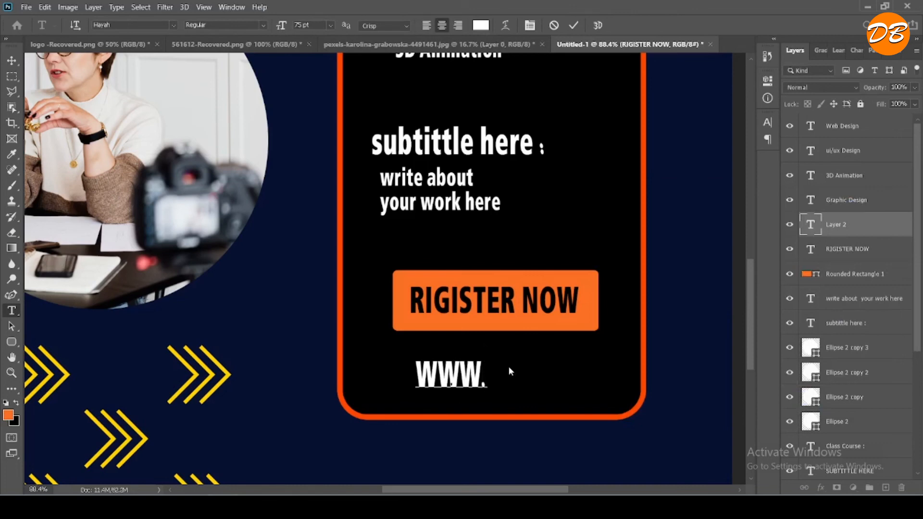
{"action": "type", "text": "DOMAIN"}
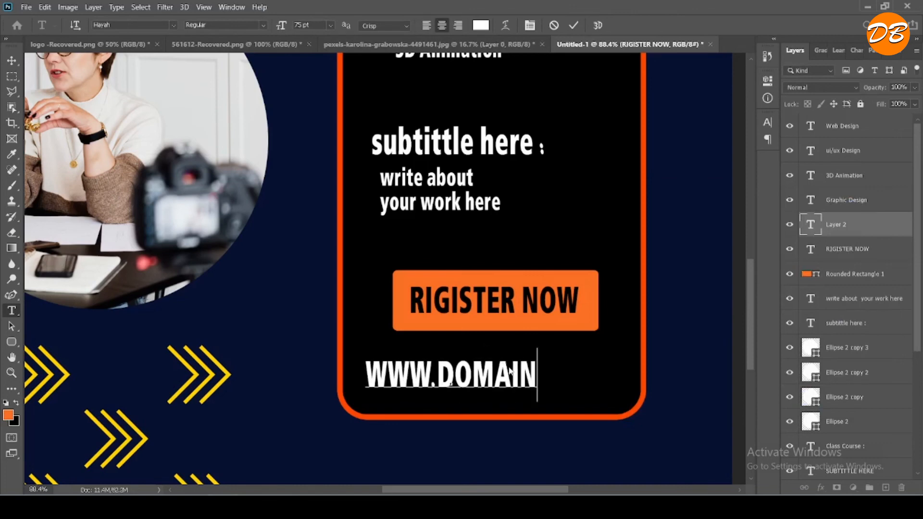
{"action": "key", "text": "BackSpace"}
{"action": "key", "text": "BackSpace"}
{"action": "key", "text": "BackSpace"}
{"action": "key", "text": "BackSpace"}
{"action": "key", "text": "BackSpace"}
{"action": "key", "text": "BackSpace"}
{"action": "type", "text": "YOU"}
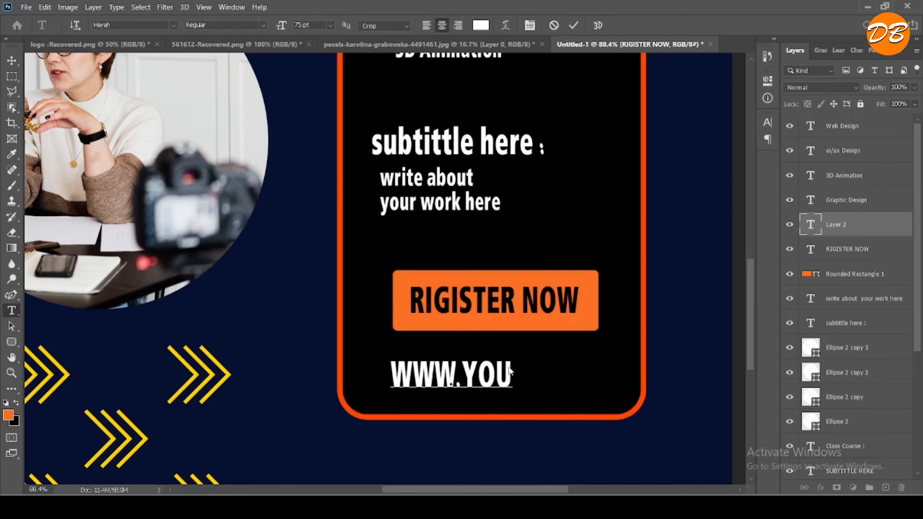
{"action": "type", "text": "RSITE"}
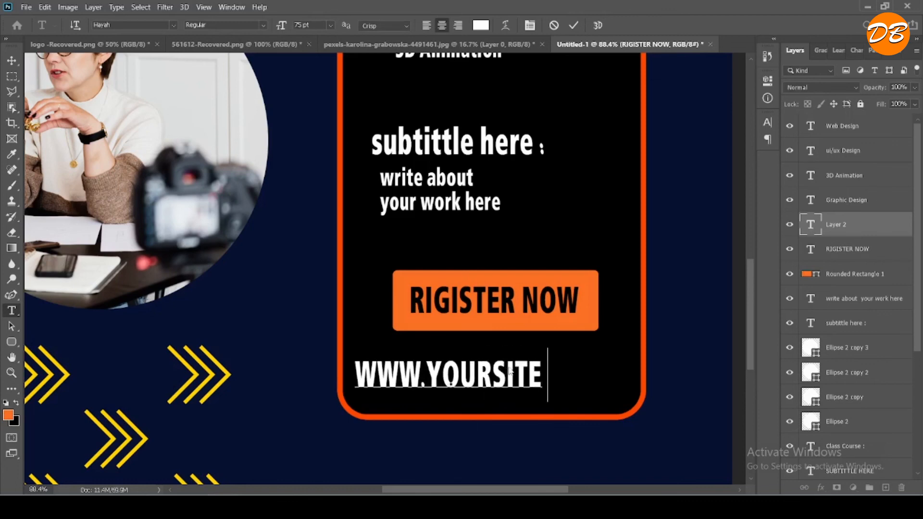
{"action": "type", "text": ".COM"}
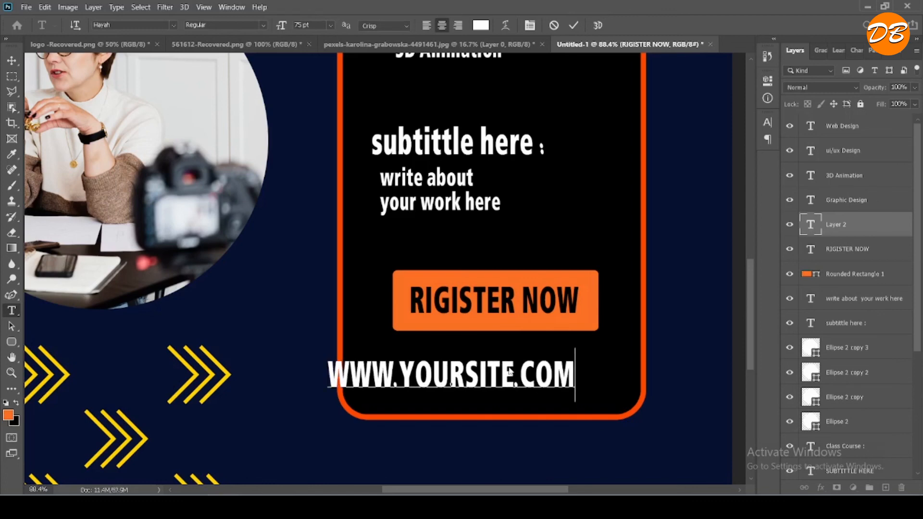
{"action": "left_click_drag", "start_coordinate": [466, 412], "coordinate": [511, 422]}
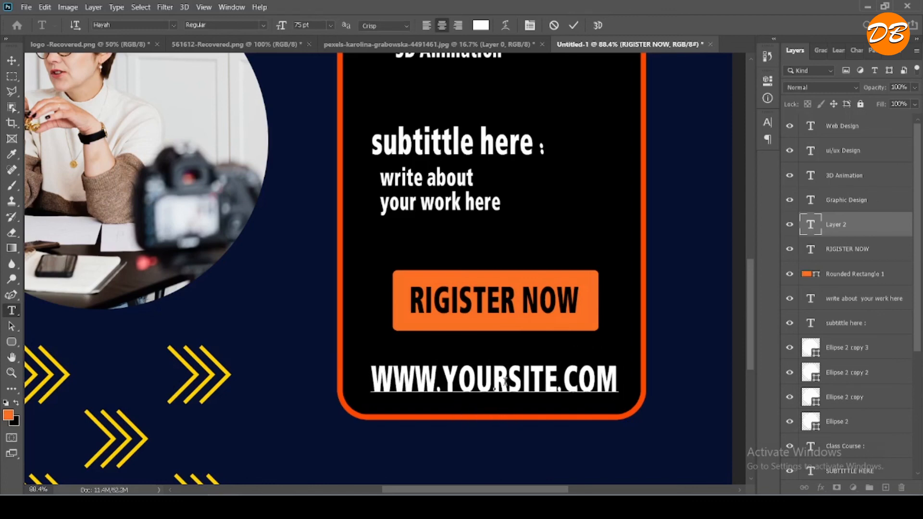
{"action": "double_click", "coordinate": [505, 381]}
{"action": "key", "text": "ctrl+a"}
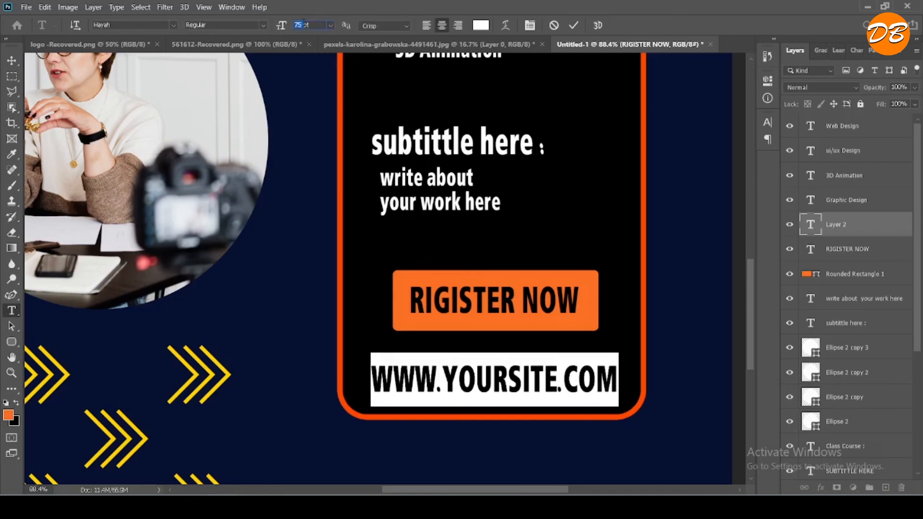
{"action": "key", "text": "Return"}
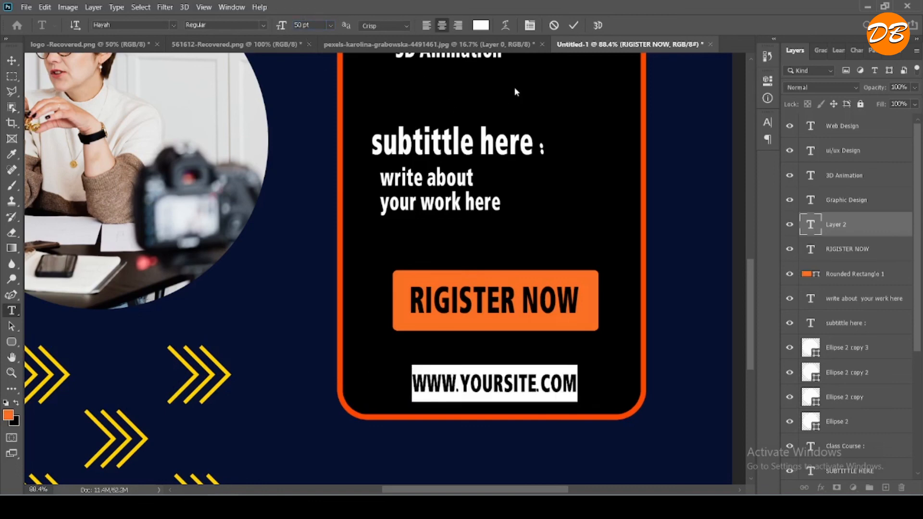
{"action": "left_click", "coordinate": [573, 26]}
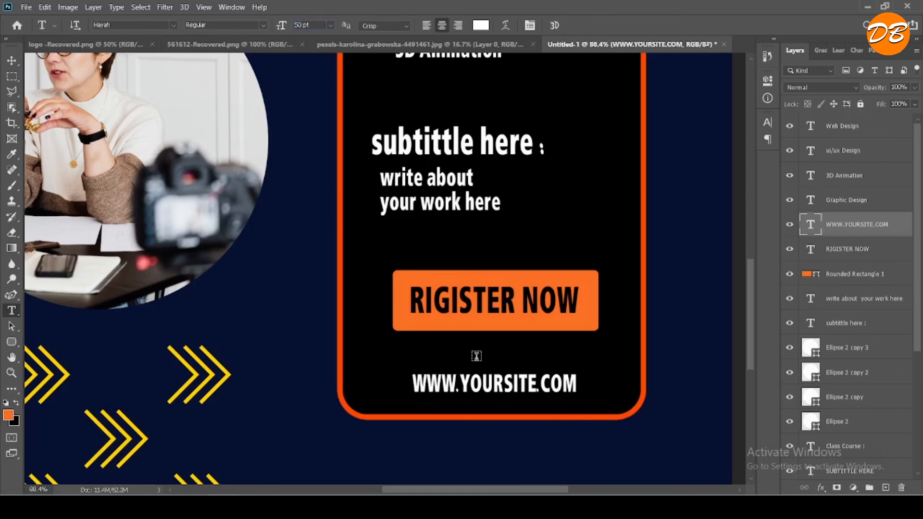
{"action": "scroll", "coordinate": [476, 360], "scroll_direction": "down", "scroll_amount": 1}
{"action": "left_click", "coordinate": [12, 60]}
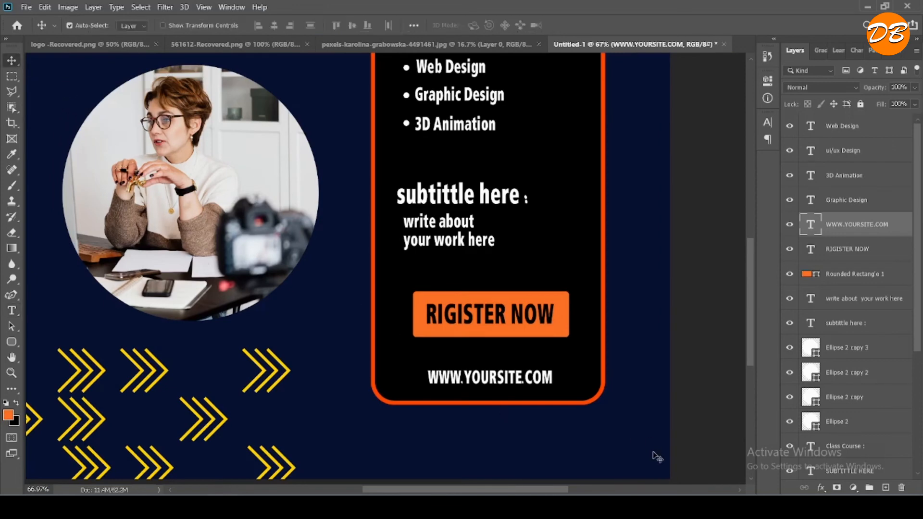
{"action": "left_click_drag", "start_coordinate": [497, 382], "coordinate": [495, 375]}
- Move the "EXPLORE NEW" and "SKILLS" texts together straight down, closer to "SUBTITTLE HERE"
{"action": "key", "text": "ctrl+0"}
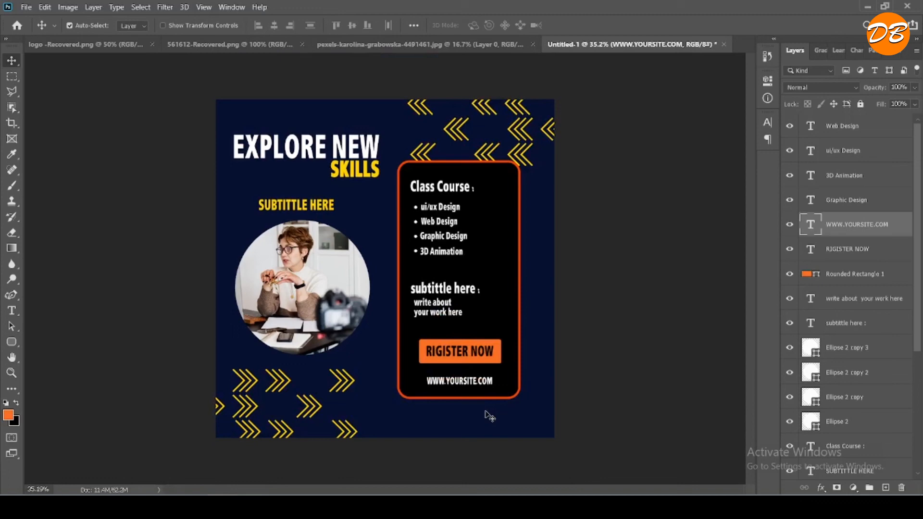
{"action": "scroll", "coordinate": [342, 155], "scroll_direction": "up", "scroll_amount": 3}
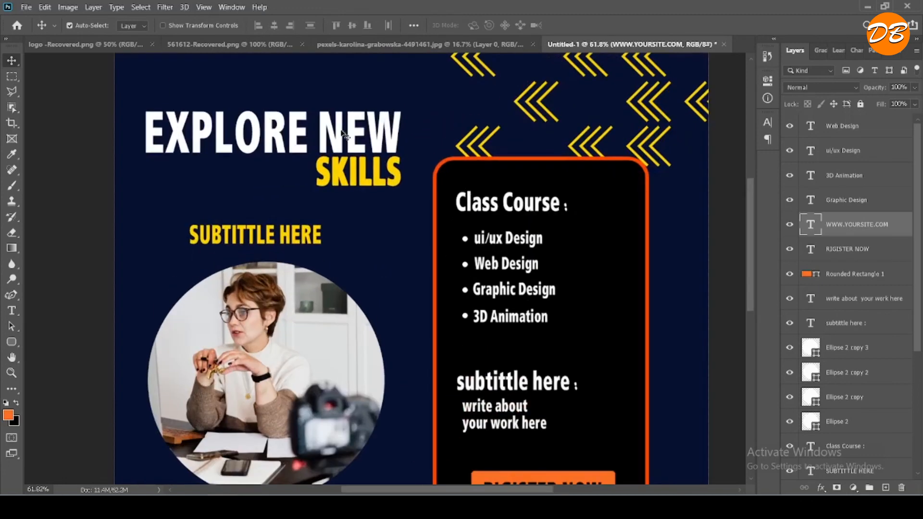
{"action": "left_click", "coordinate": [359, 145]}
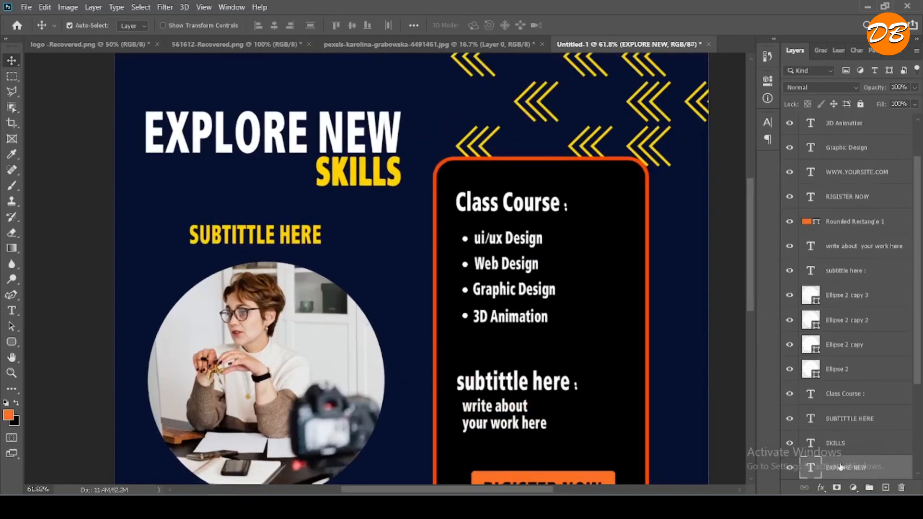
{"action": "key", "text": "Down"}
{"action": "key", "text": "Down"}
{"action": "key", "text": "Down"}
{"action": "key", "text": "Down"}
{"action": "key", "text": "Down"}
{"action": "key", "text": "Down"}
{"action": "key", "text": "Down"}
{"action": "key", "text": "Down"}
{"action": "key", "text": "Down"}
{"action": "key", "text": "Down"}
{"action": "key", "text": "Down"}
{"action": "key", "text": "Down"}
{"action": "key", "text": "Down"}
{"action": "key", "text": "Down"}
{"action": "key", "text": "Down"}
{"action": "key", "text": "Down"}
{"action": "key", "text": "Down"}
{"action": "key", "text": "Down"}
{"action": "key", "text": "Down"}
{"action": "key", "text": "Down"}
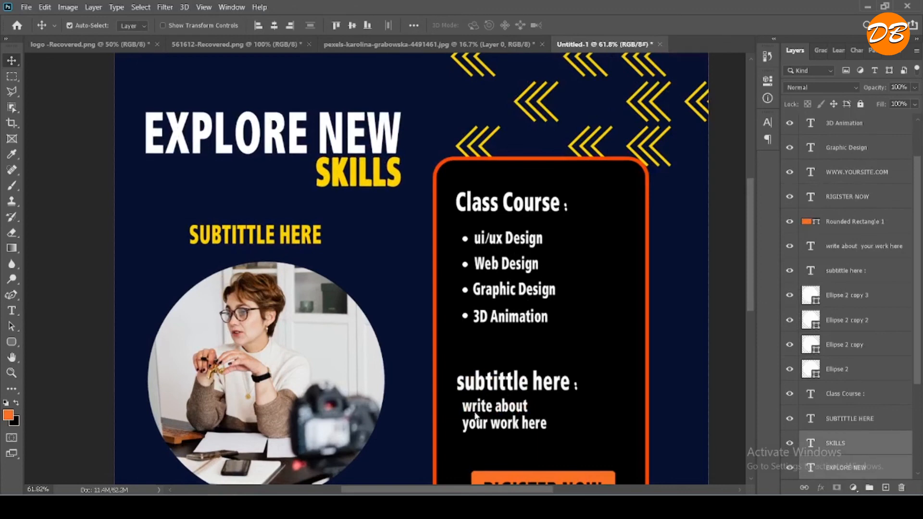
{"action": "key", "text": "Down"}
{"action": "key", "text": "Down"}
{"action": "key", "text": "Down"}
{"action": "key", "text": "Down"}
{"action": "key", "text": "Down"}
{"action": "key", "text": "Down"}
{"action": "key", "text": "Down"}
{"action": "key", "text": "Down"}
{"action": "key", "text": "Down"}
{"action": "key", "text": "Down"}
{"action": "key", "text": "Down"}
{"action": "key", "text": "Down"}
{"action": "key", "text": "Down"}
{"action": "key", "text": "Down"}
{"action": "key", "text": "Down"}
{"action": "key", "text": "Down"}
{"action": "key", "text": "Down"}
{"action": "key", "text": "Down"}
{"action": "key", "text": "Down"}
{"action": "key", "text": "Down"}
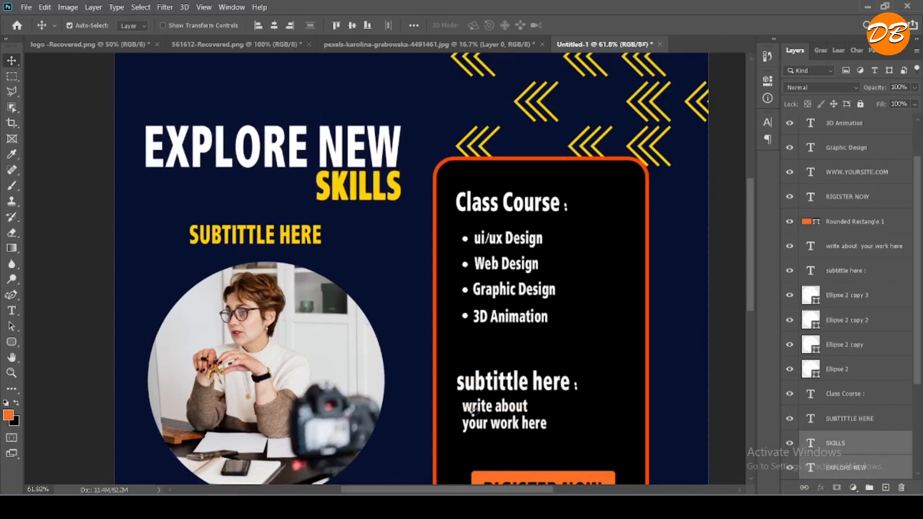
- Bring the round orange DB logo from the logo -Recovered.png document into the Untitled-1 design
{"action": "scroll", "coordinate": [518, 415], "scroll_direction": "down", "scroll_amount": 10}
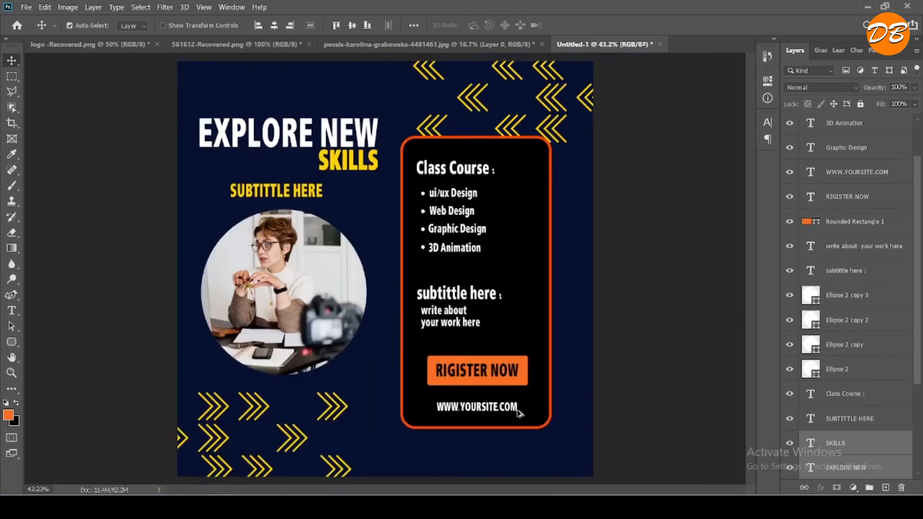
{"action": "scroll", "coordinate": [516, 391], "scroll_direction": "up", "scroll_amount": 2}
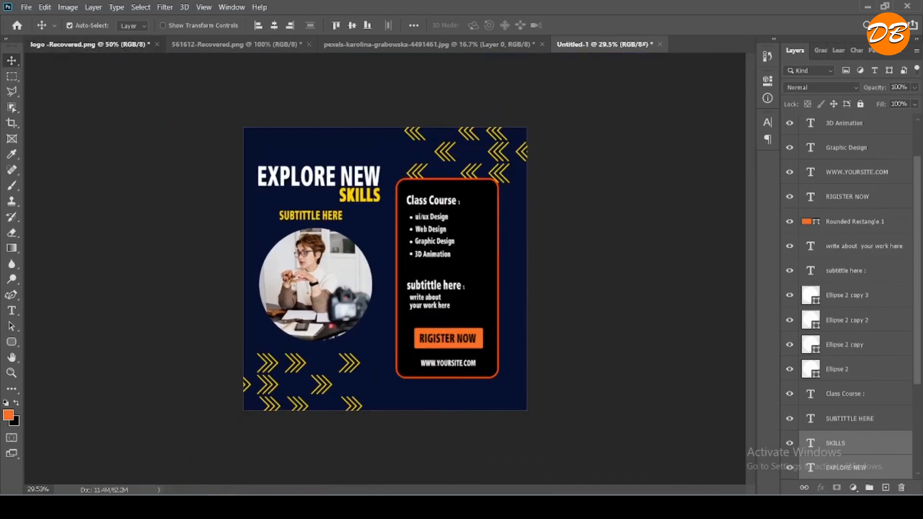
{"action": "left_click", "coordinate": [86, 44]}
{"action": "key", "text": "p"}
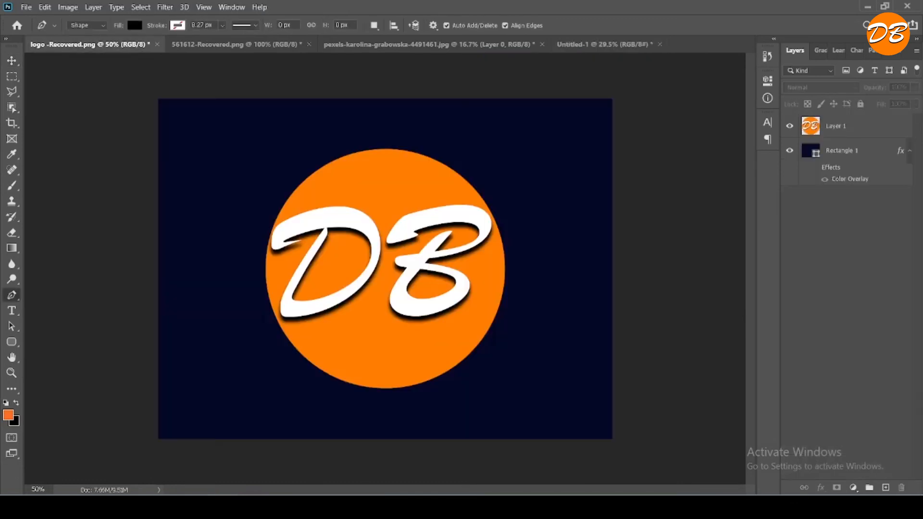
{"action": "key", "text": "v"}
{"action": "left_click_drag", "start_coordinate": [384, 301], "coordinate": [358, 387]}
- Scale the DB logo proportionally to about 17.10%, keeping its upper-left corner in place
{"action": "key", "text": "ctrl+t"}
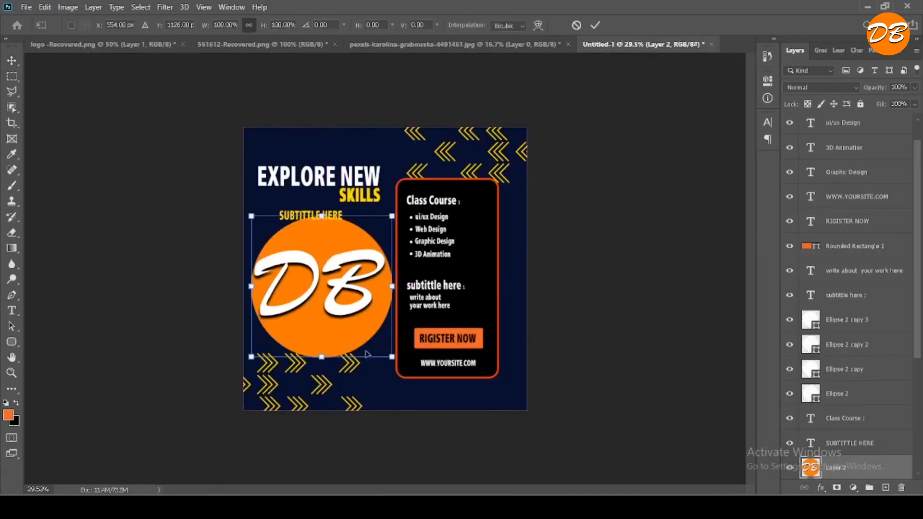
{"action": "left_click_drag", "start_coordinate": [389, 352], "coordinate": [304, 228]}
{"action": "scroll", "coordinate": [278, 154], "scroll_direction": "up", "scroll_amount": 4}
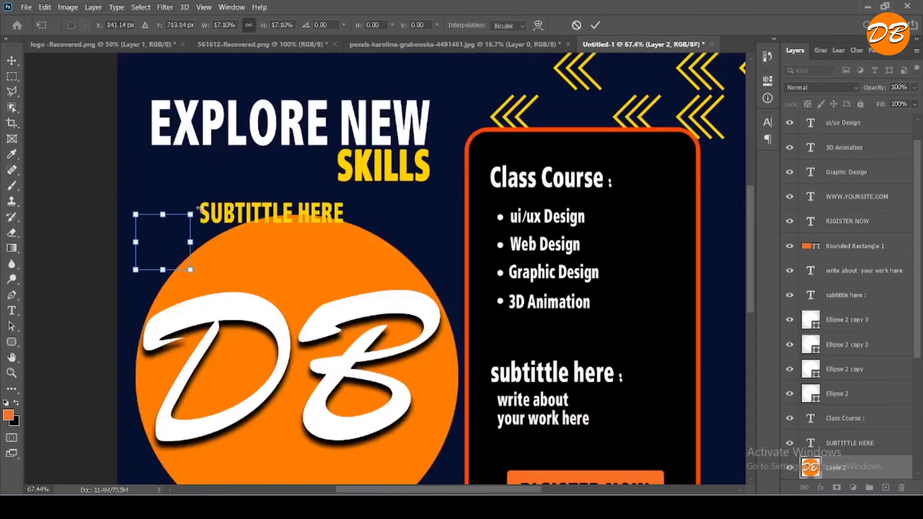